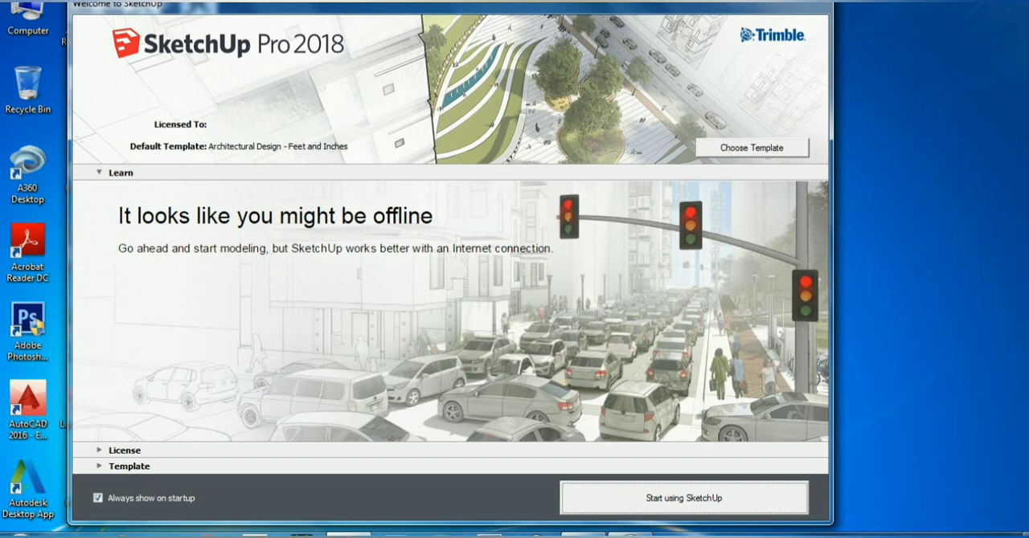
# Start a new model with the Architectural Design - Feet and Inches template after browsing the available templates
pyautogui.click(752, 148)
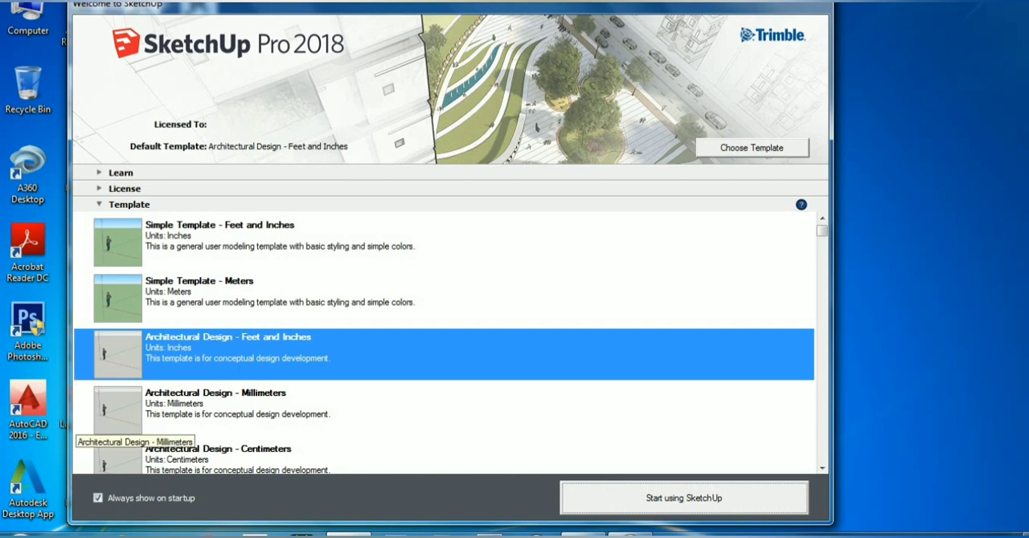
pyautogui.scroll(-3, 118, 426)
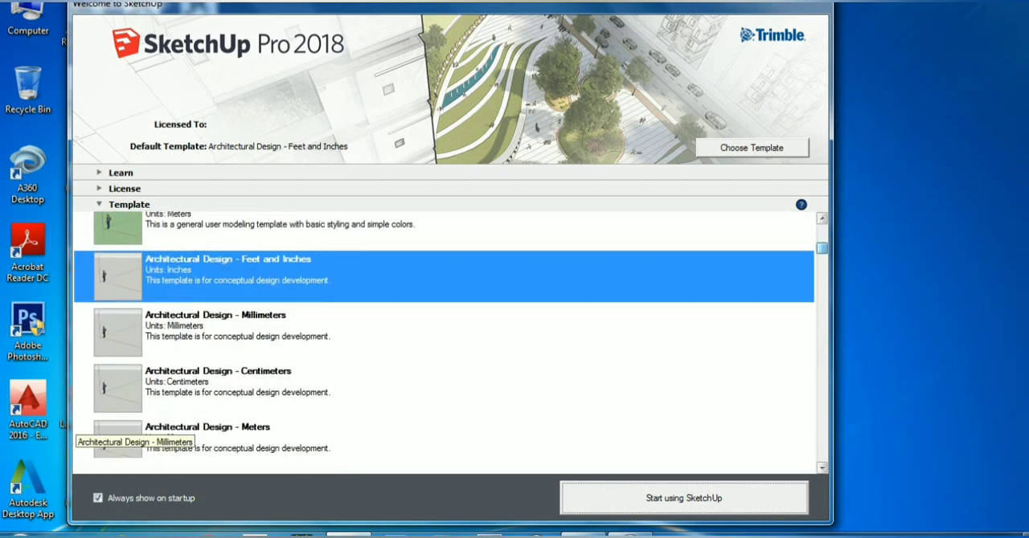
pyautogui.scroll(-1, 117, 426)
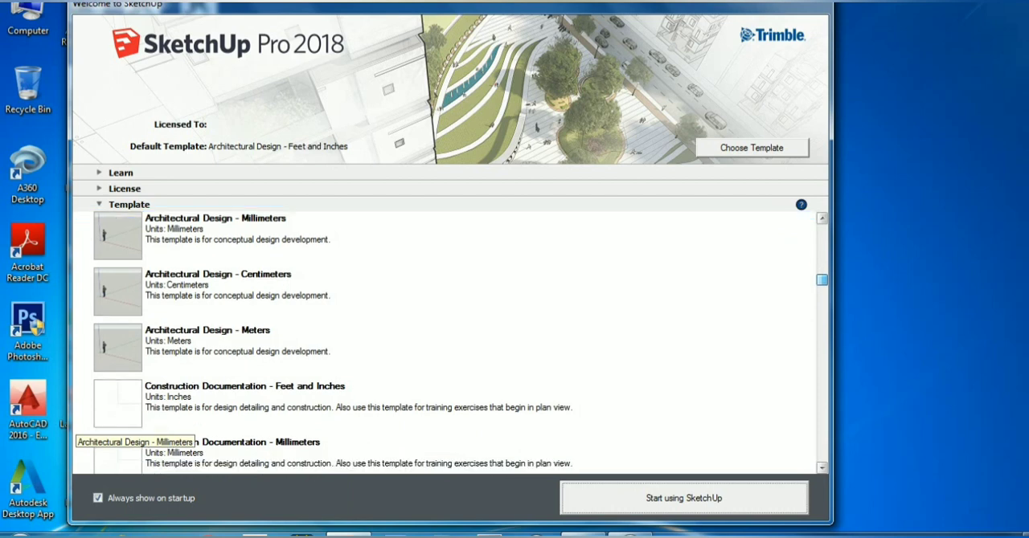
pyautogui.scroll(2, 450, 343)
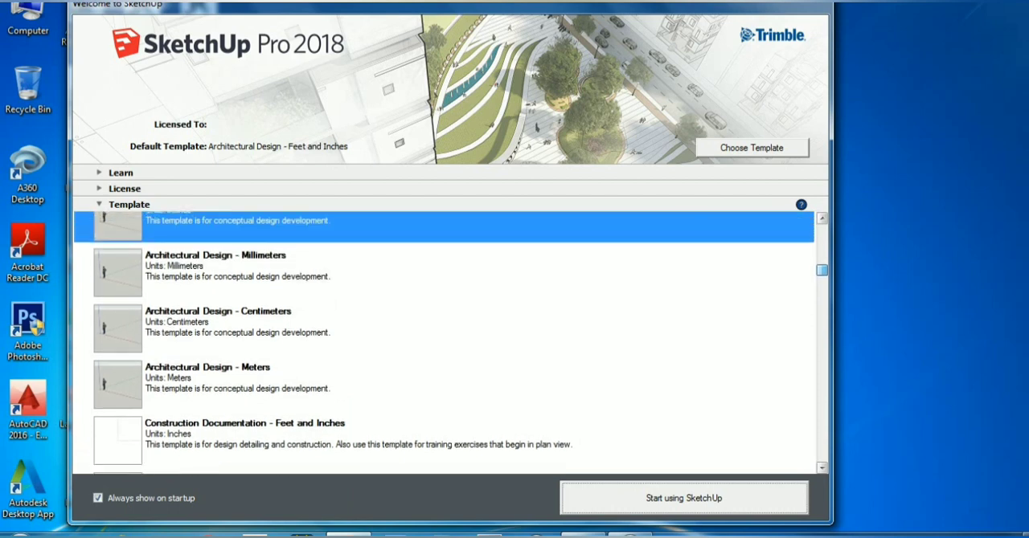
pyautogui.moveTo(821, 252); pyautogui.dragTo(821, 249)
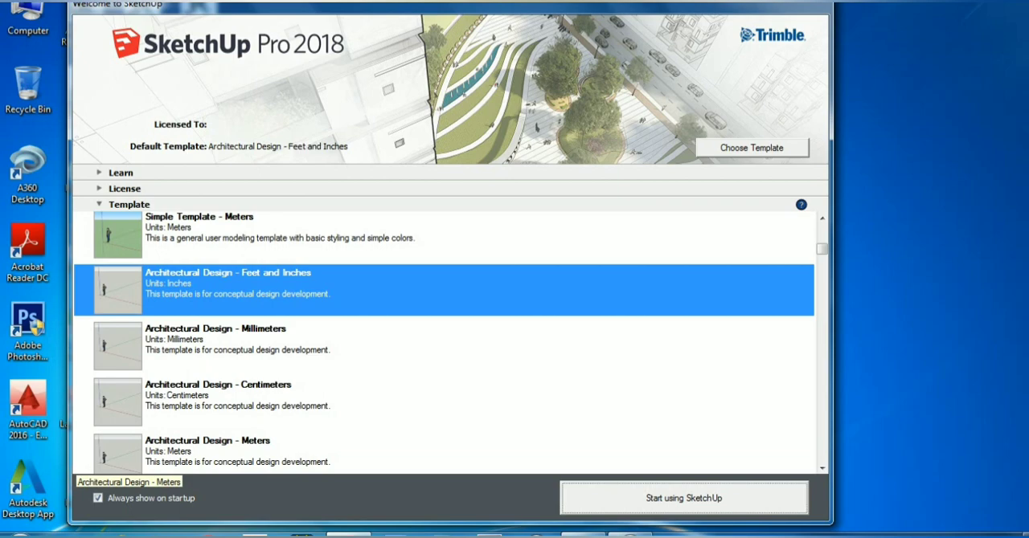
pyautogui.click(684, 498)
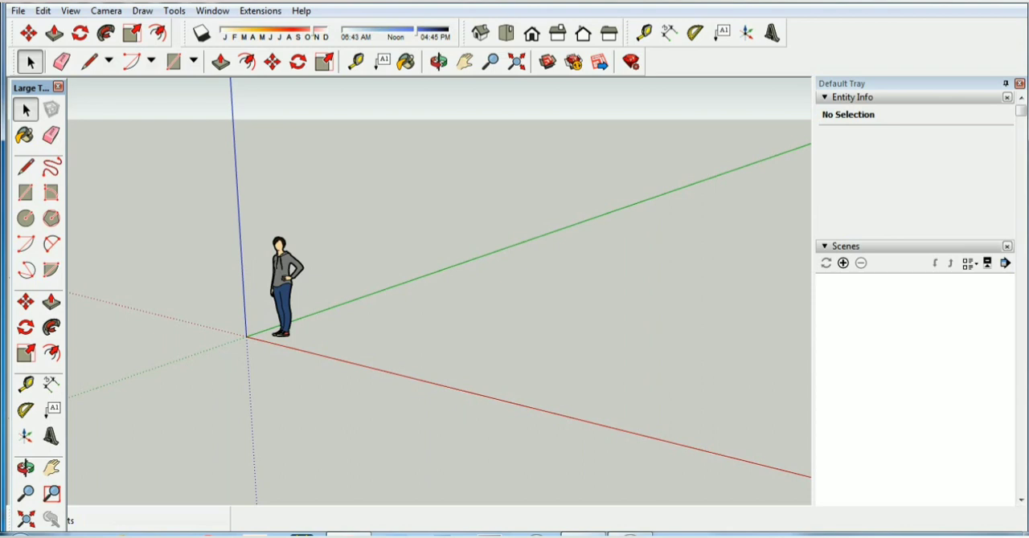
# Erase the default human figure standing beside the origin
pyautogui.click(283, 285)
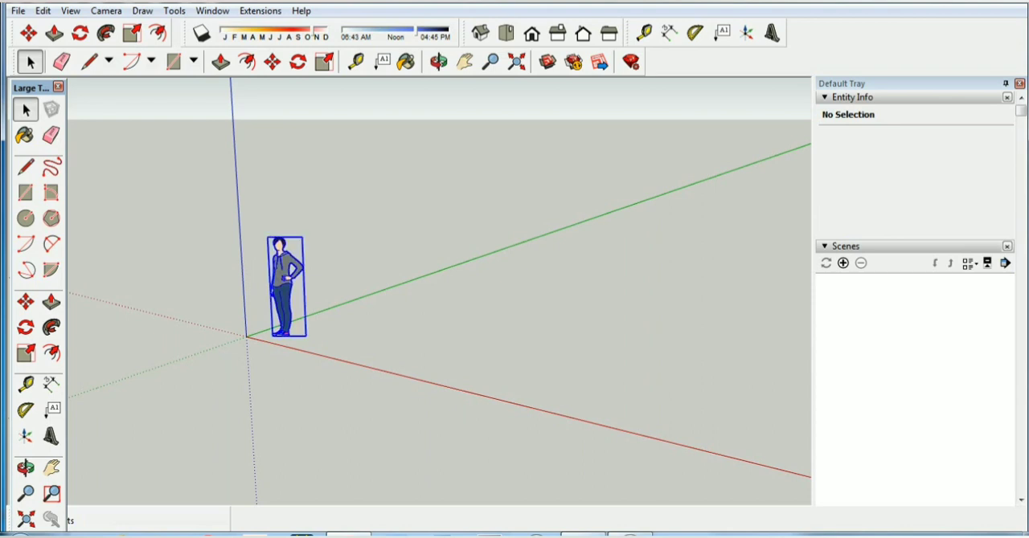
pyautogui.rightClick(286, 289)
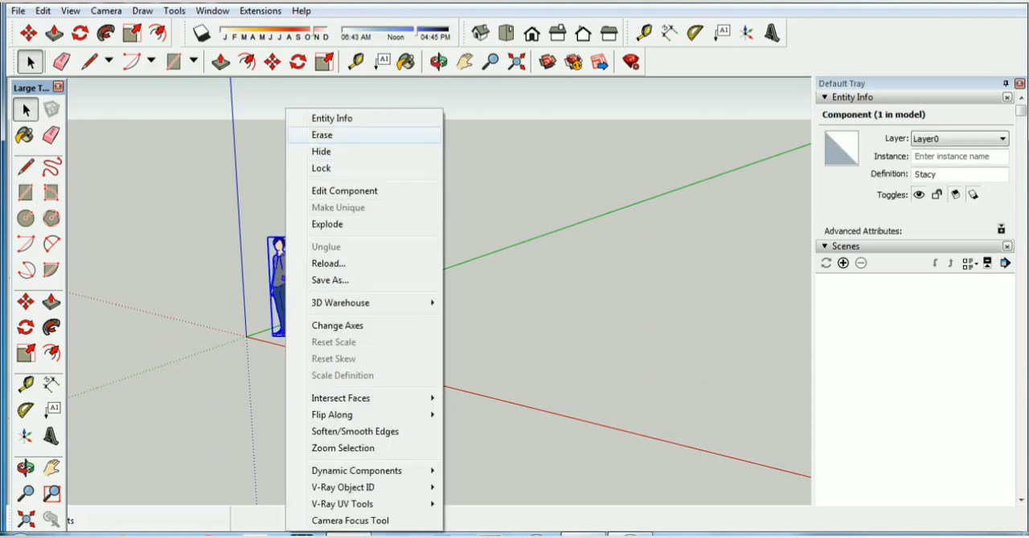
pyautogui.click(321, 135)
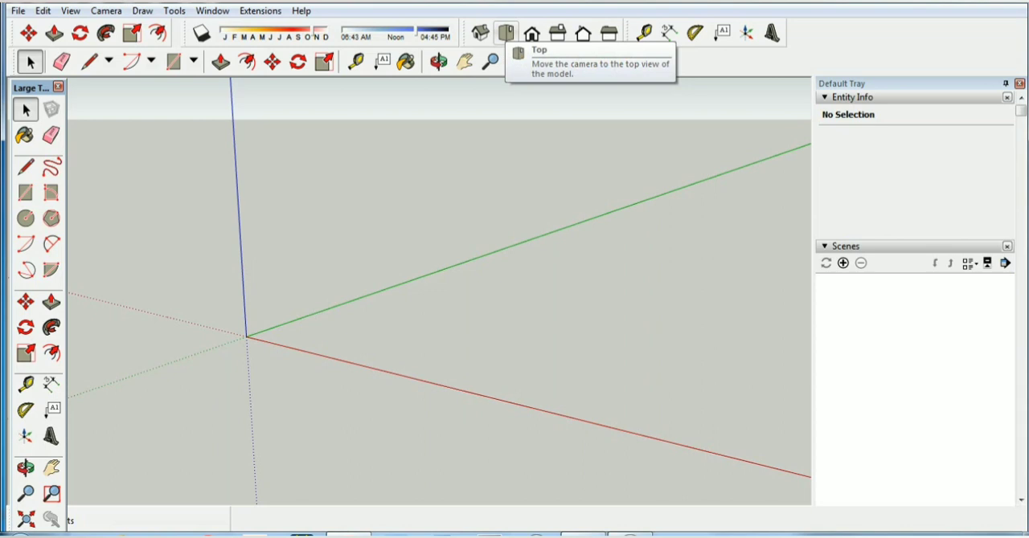
# In top view, draw a 30' line parallel to the red axis, starting just beyond the green axis
pyautogui.click(505, 34)
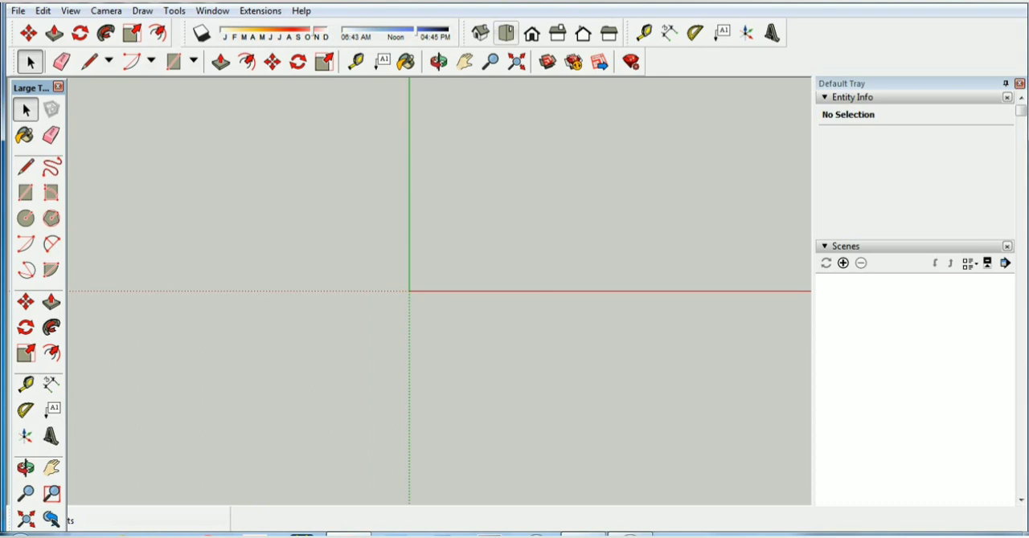
pyautogui.click(593, 534)
pyautogui.press('l')
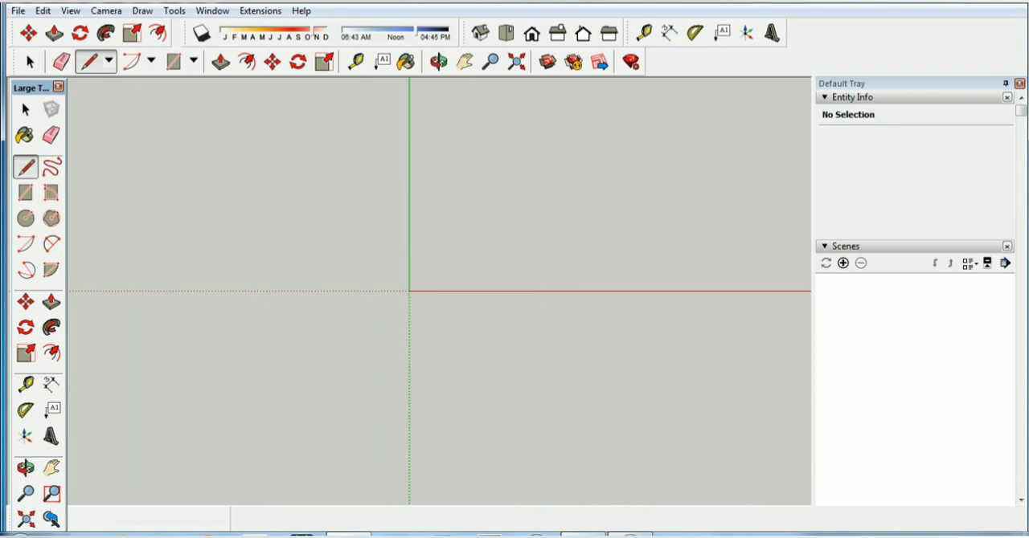
pyautogui.click(433, 147)
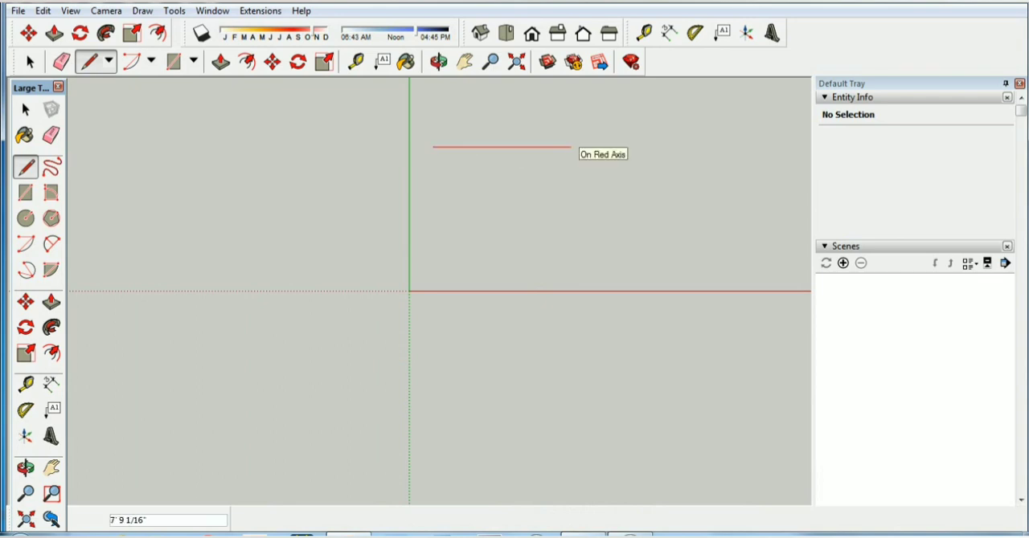
pyautogui.write('30')
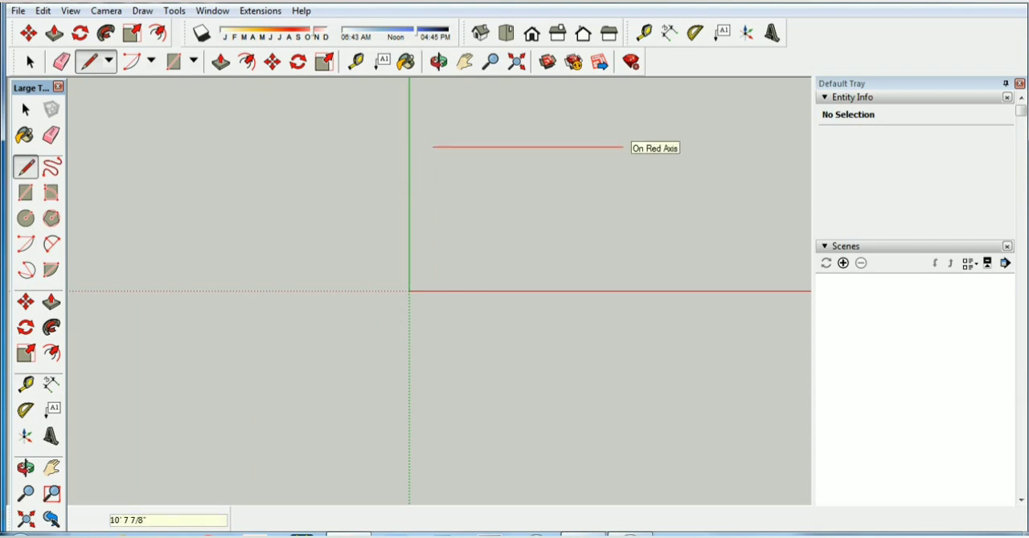
pyautogui.write("30'")
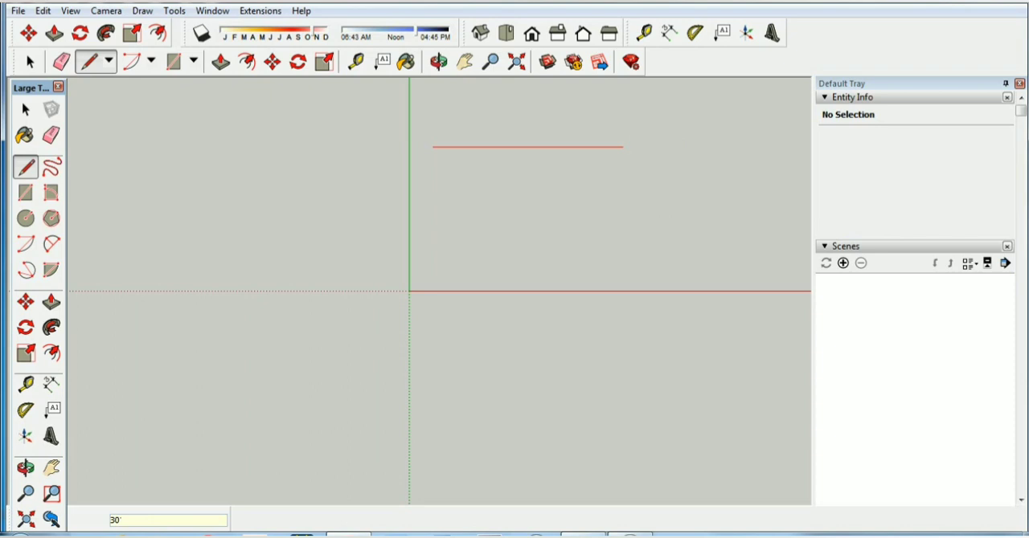
pyautogui.press('Return')
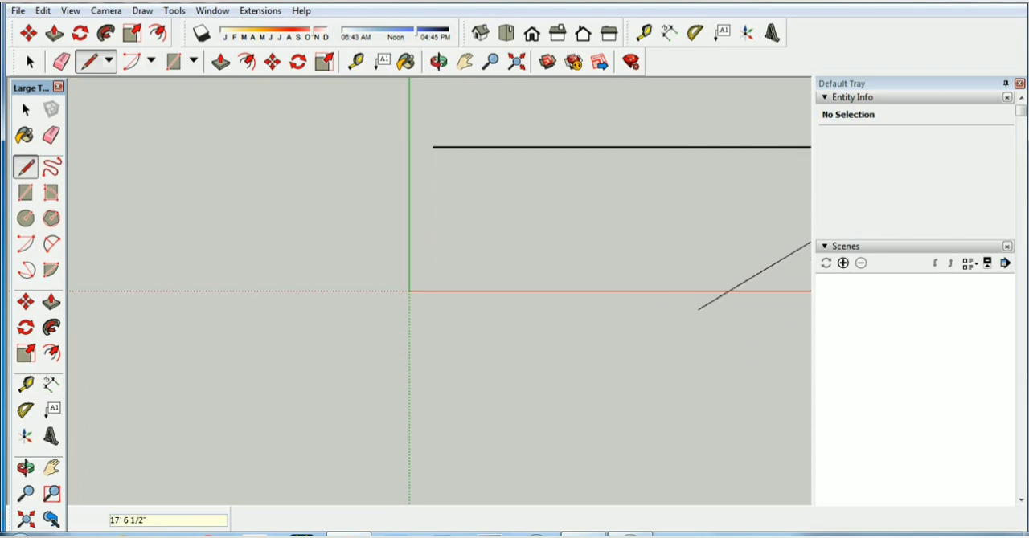
# Measure the drawn line's length from end to end with the Tape Measure tool
pyautogui.click(465, 63)
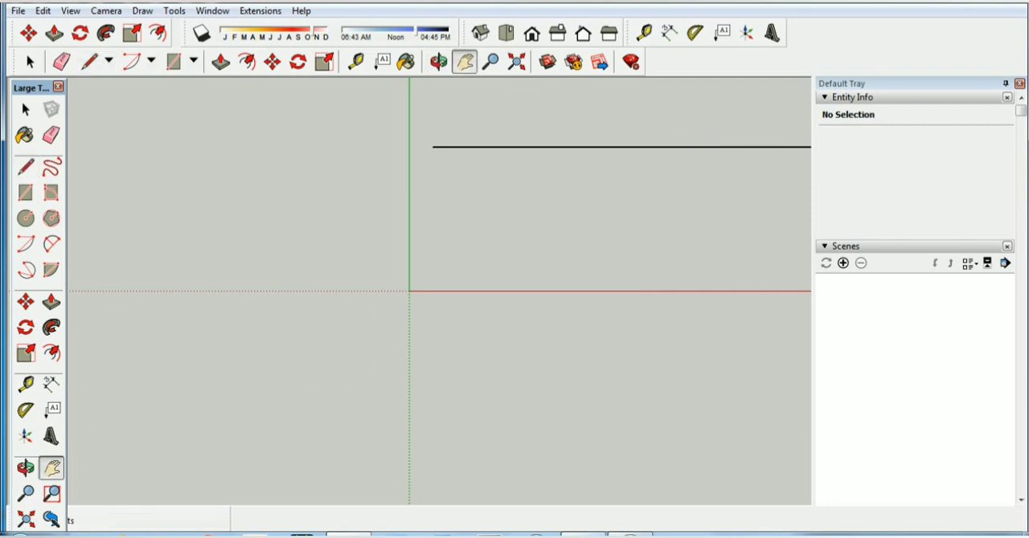
pyautogui.moveTo(562, 241); pyautogui.dragTo(321, 271)
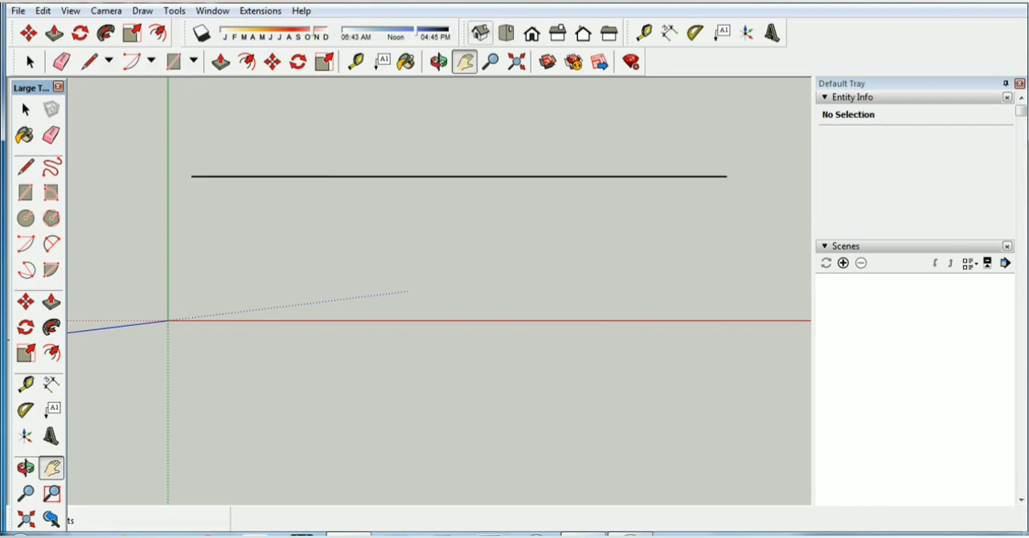
pyautogui.click(505, 33)
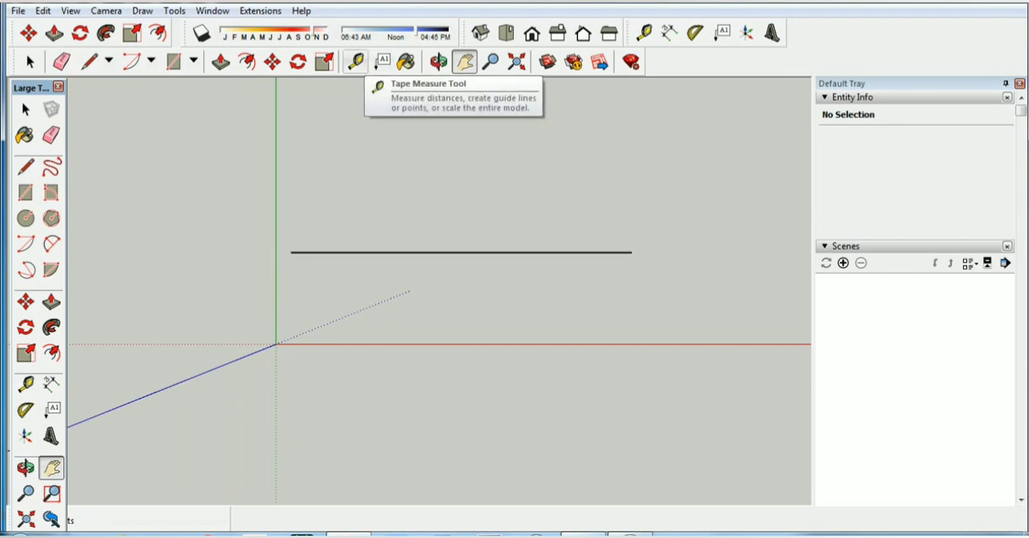
pyautogui.click(355, 61)
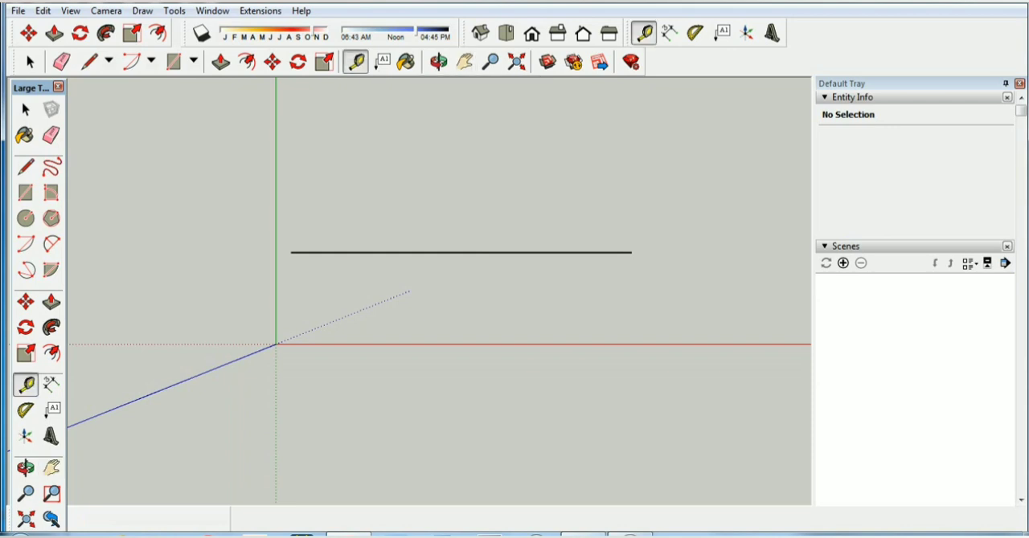
pyautogui.click(290, 252)
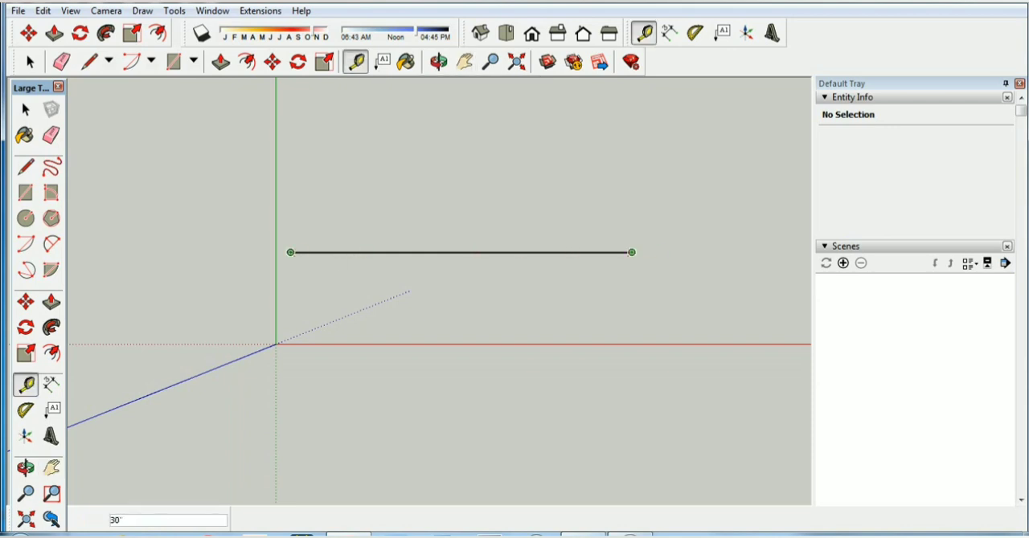
pyautogui.click(632, 252)
pyautogui.click(291, 253)
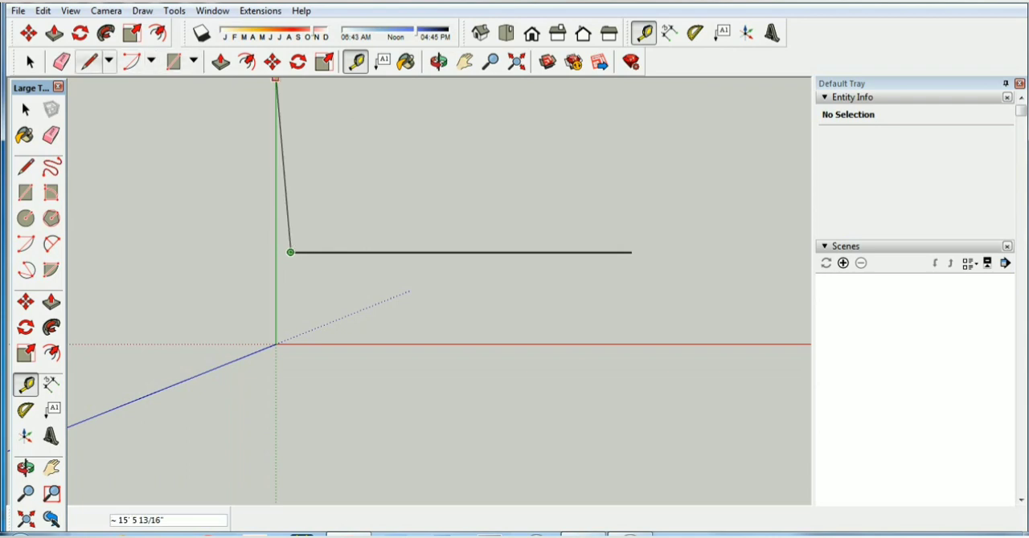
# Draw a 30' line from the first line's far endpoint along the green axis, crossing the red axis
pyautogui.press('l')
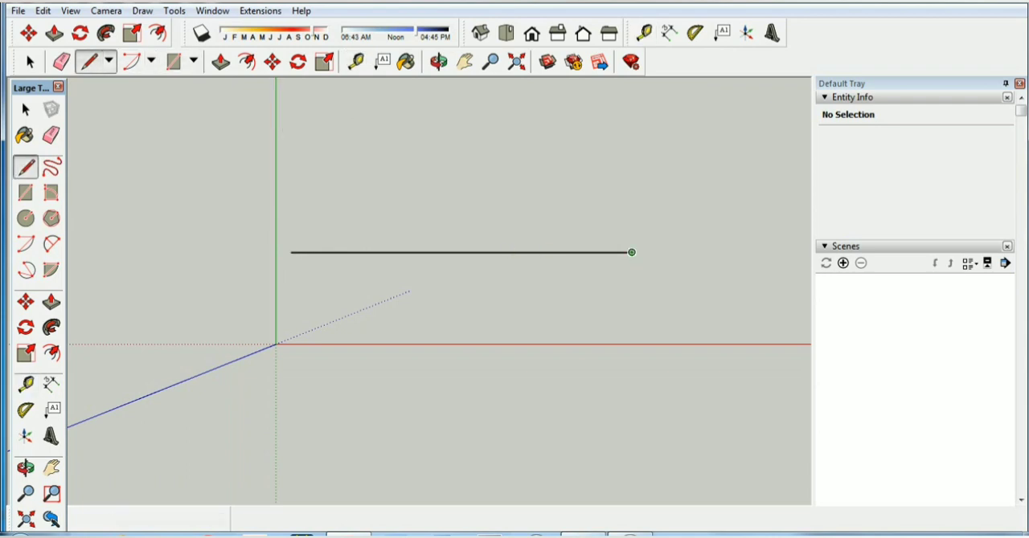
pyautogui.click(631, 253)
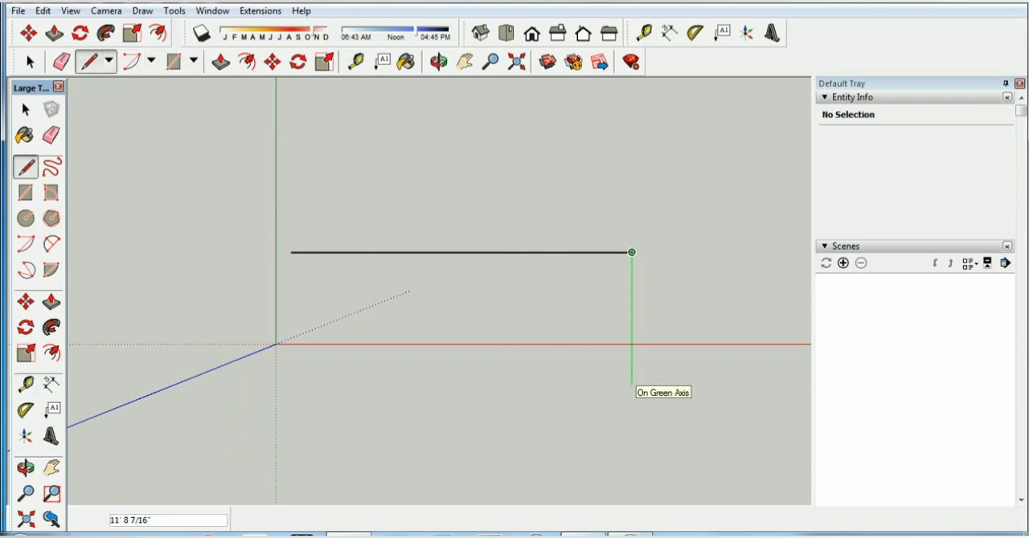
pyautogui.write('30')
pyautogui.press('Return')
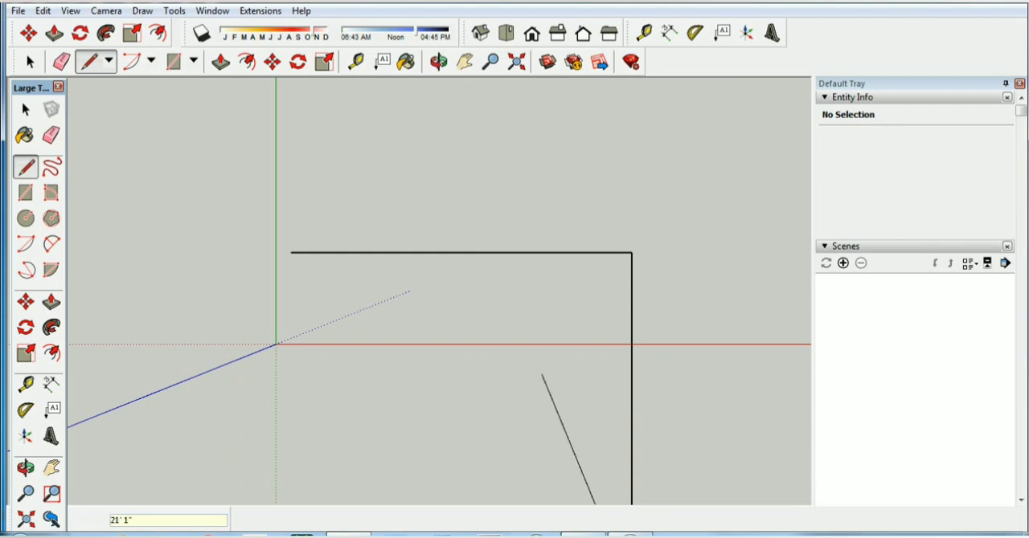
# Draw the two remaining 30' sides to close the outline into a square face
pyautogui.click(464, 62)
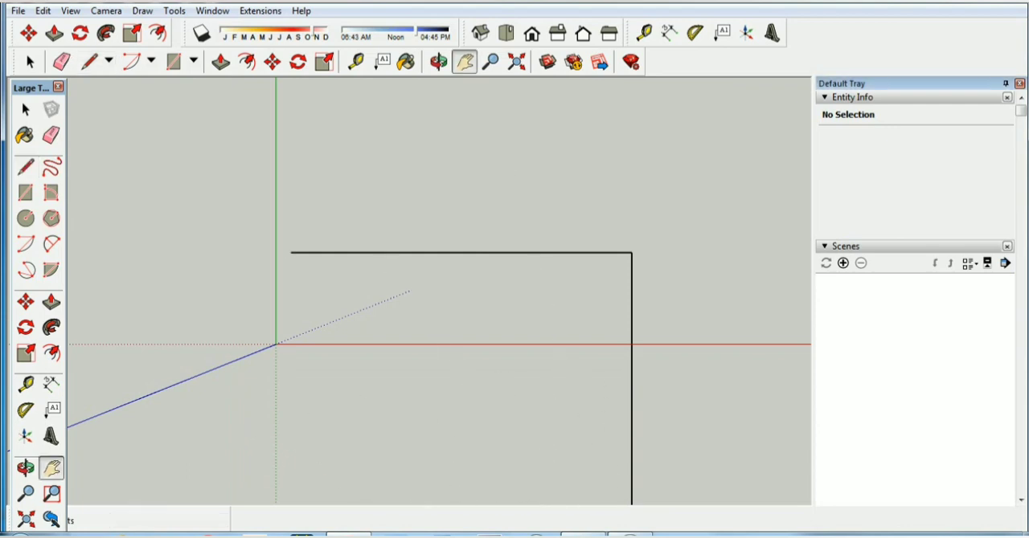
pyautogui.moveTo(450, 377); pyautogui.dragTo(455, 248)
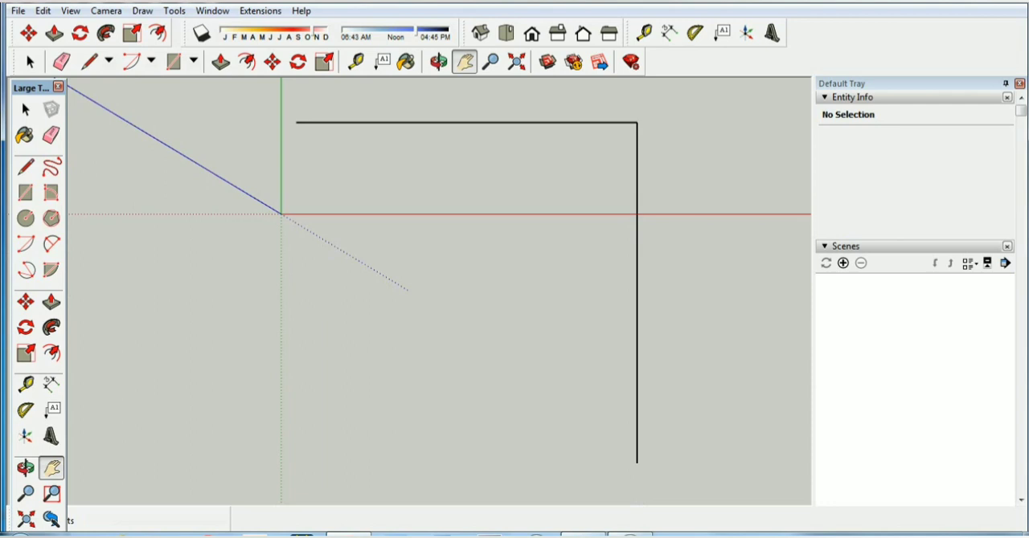
pyautogui.click(89, 62)
pyautogui.click(636, 462)
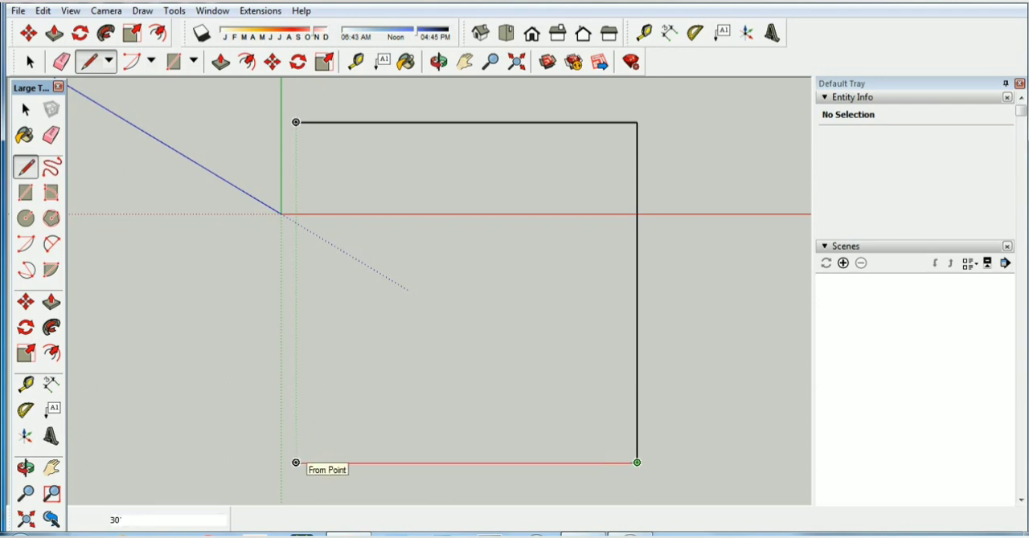
pyautogui.write('30')
pyautogui.press('Return')
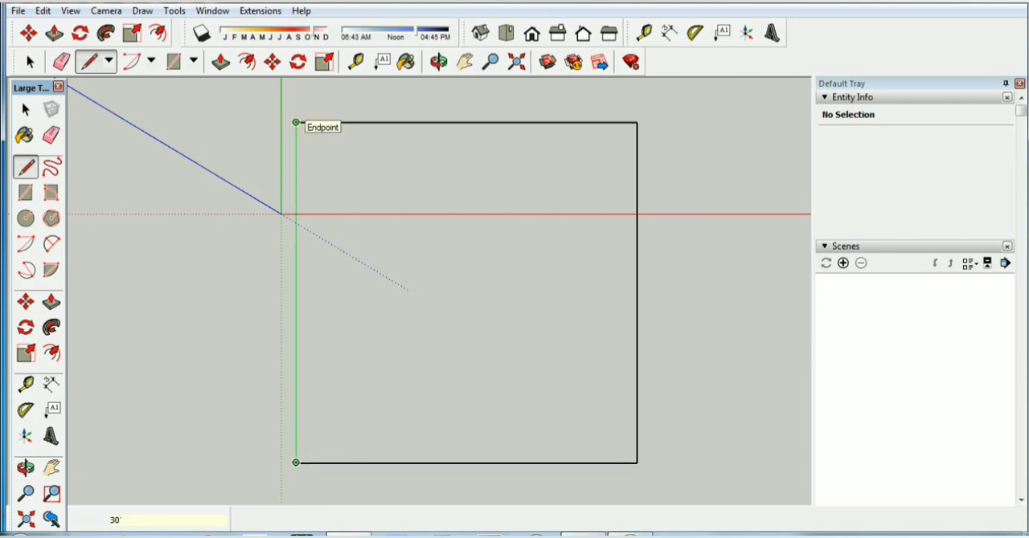
pyautogui.write('30')
pyautogui.press('Return')
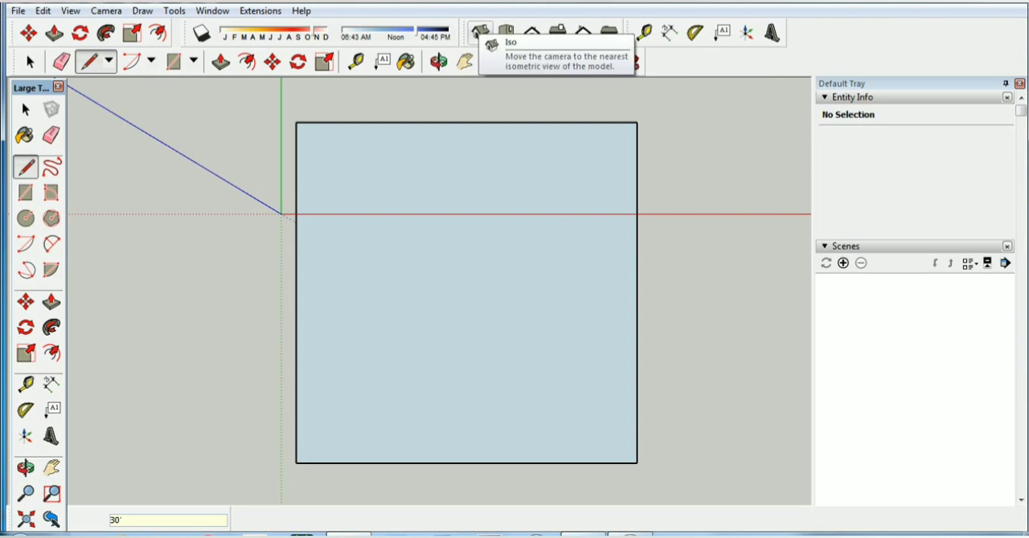
# In isometric view, extrude the 30' square face 3' downward with Push/Pull
pyautogui.click(480, 32)
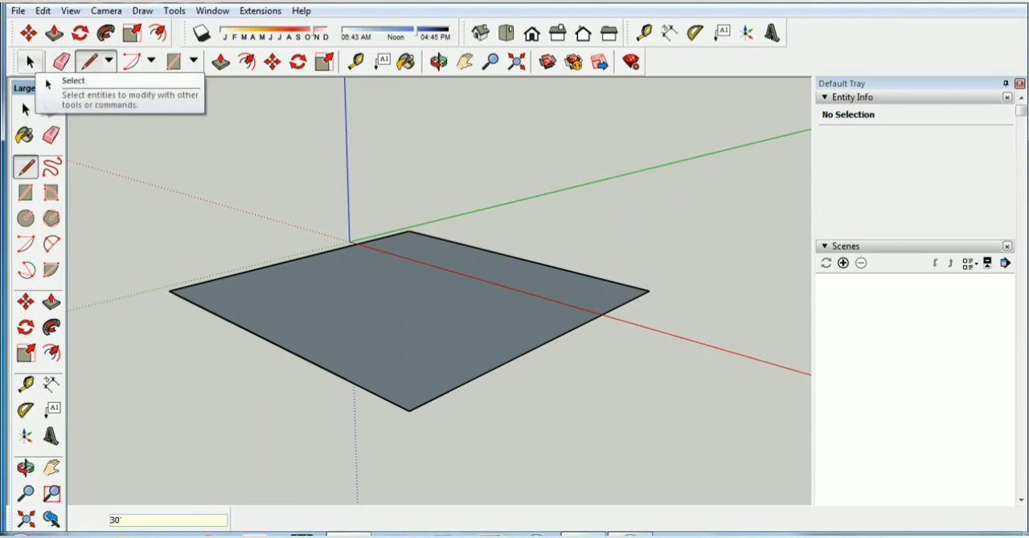
pyautogui.press('space')
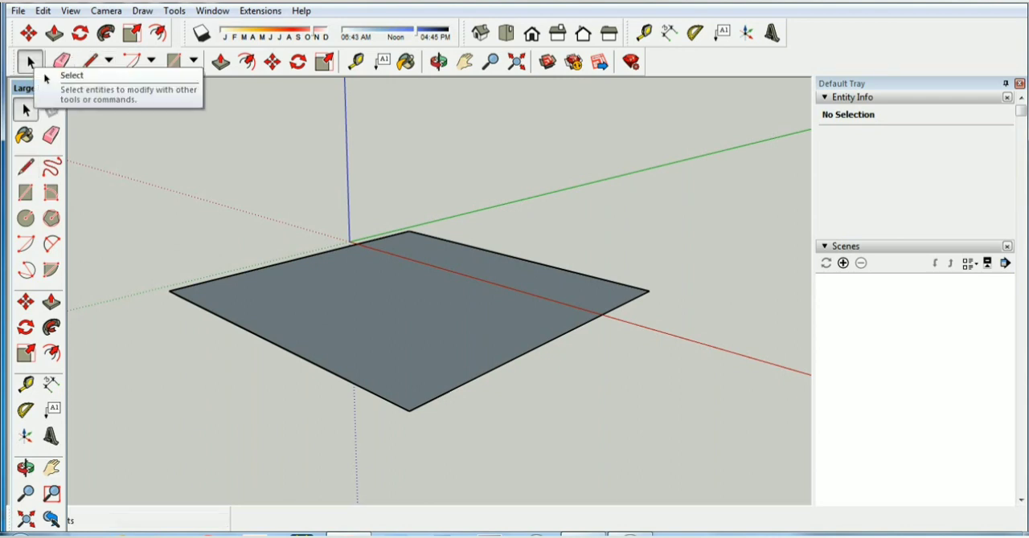
pyautogui.click(445, 300)
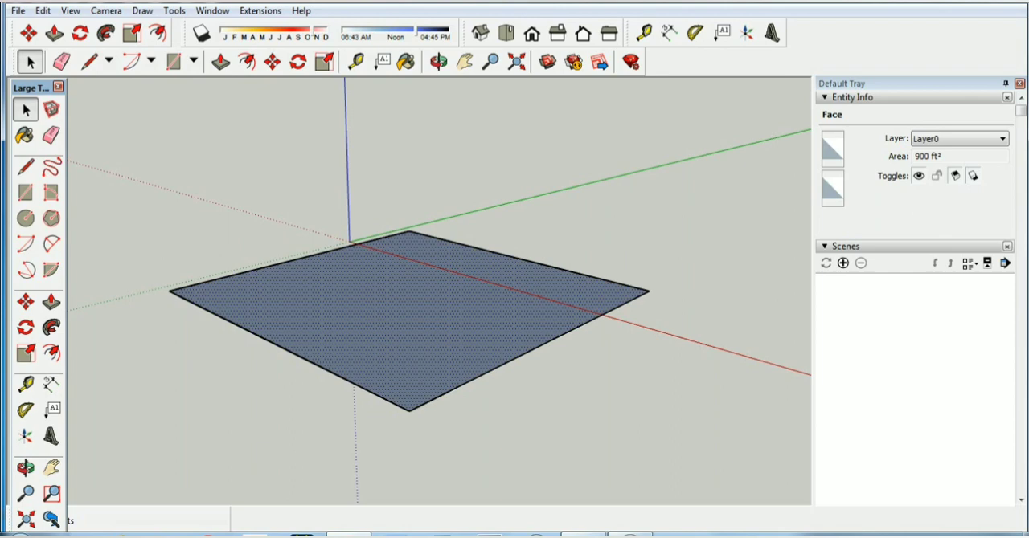
pyautogui.press('p')
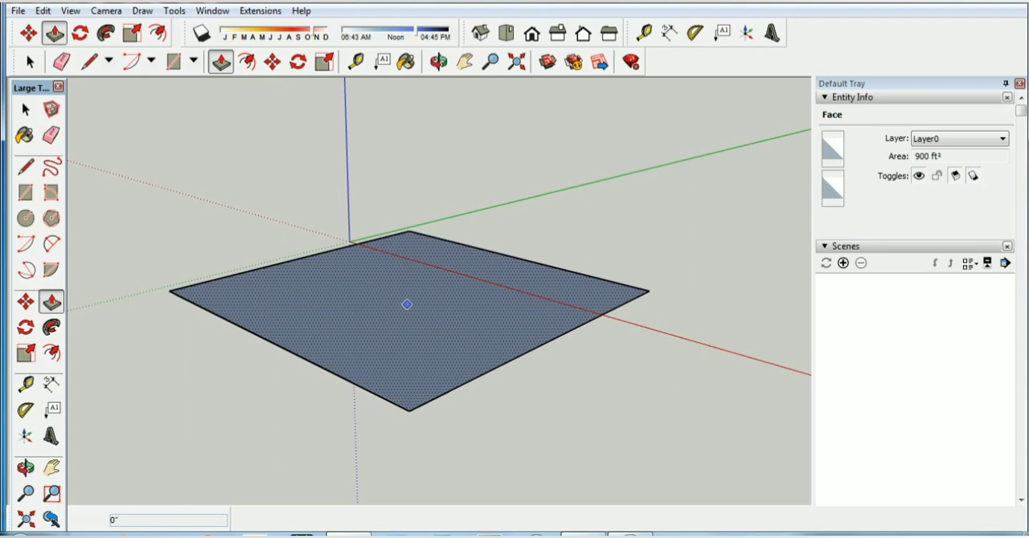
pyautogui.click(407, 305)
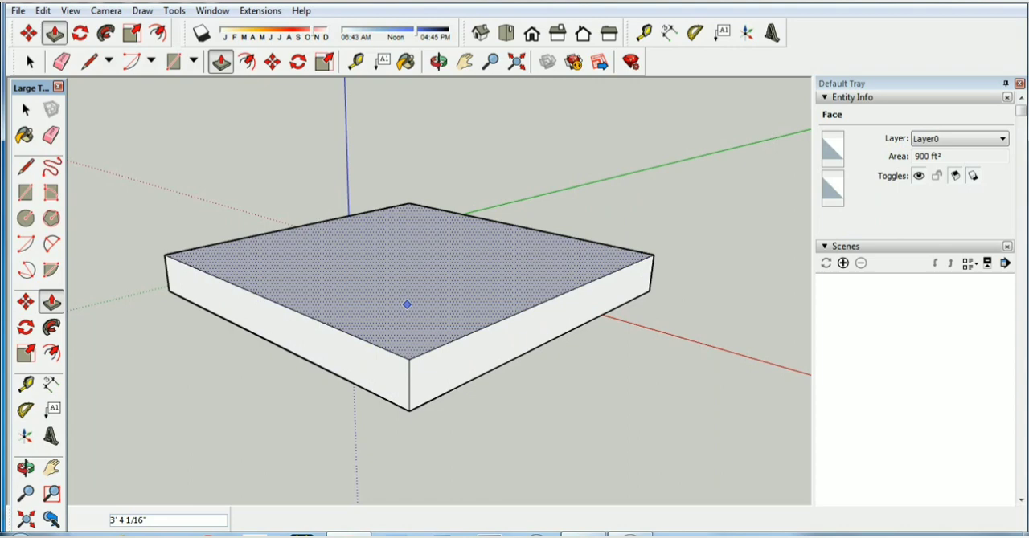
pyautogui.write('3')
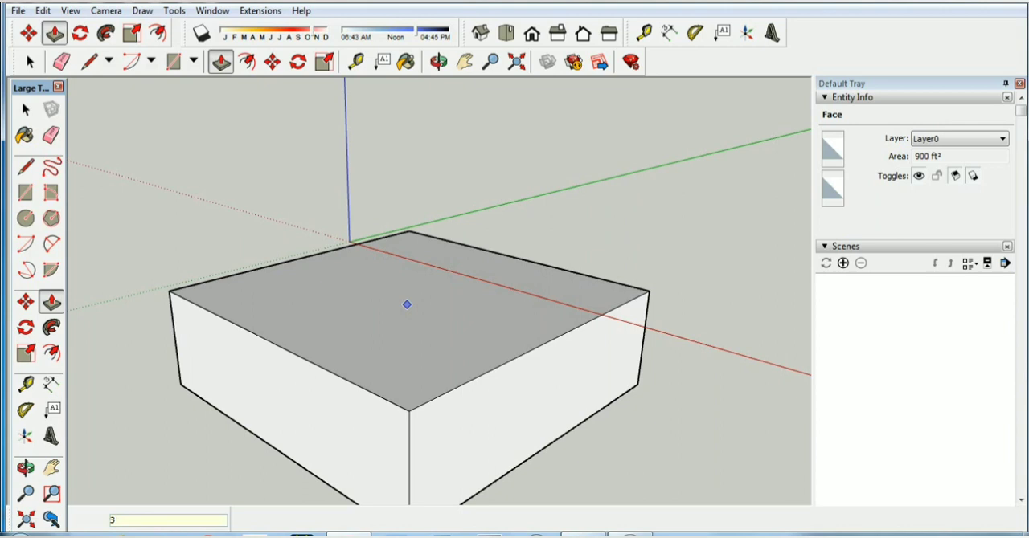
pyautogui.press('Return')
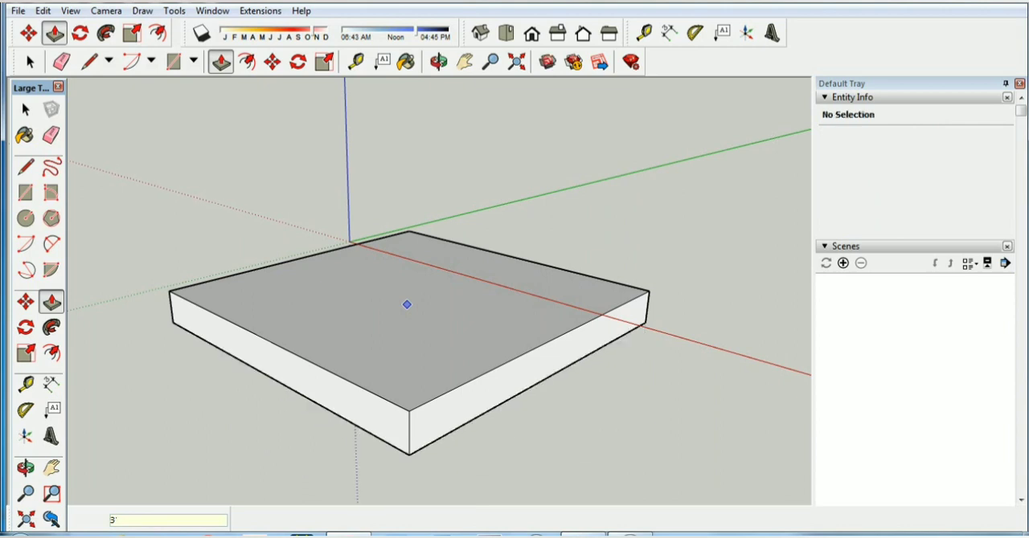
pyautogui.press('space')
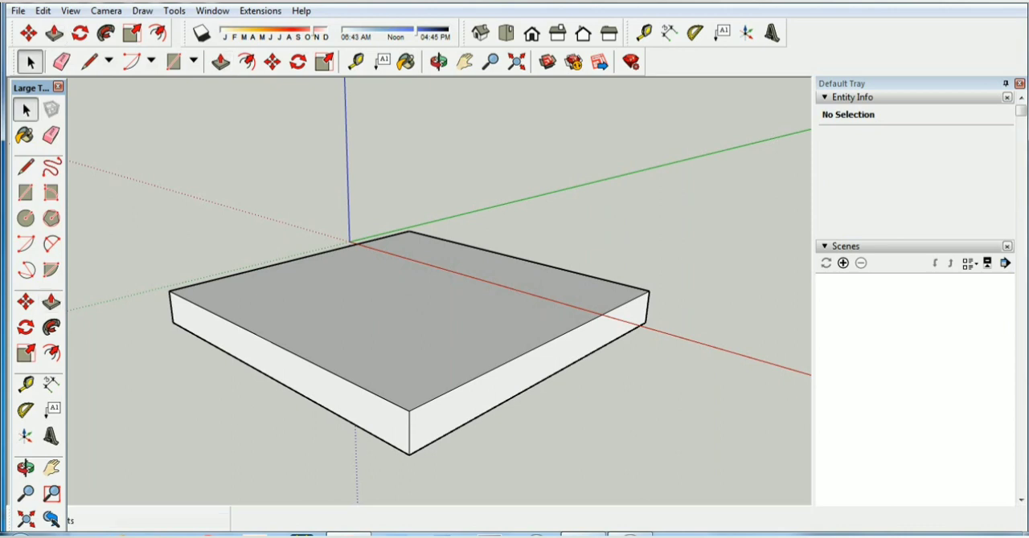
pyautogui.click(527, 374)
pyautogui.click(595, 425)
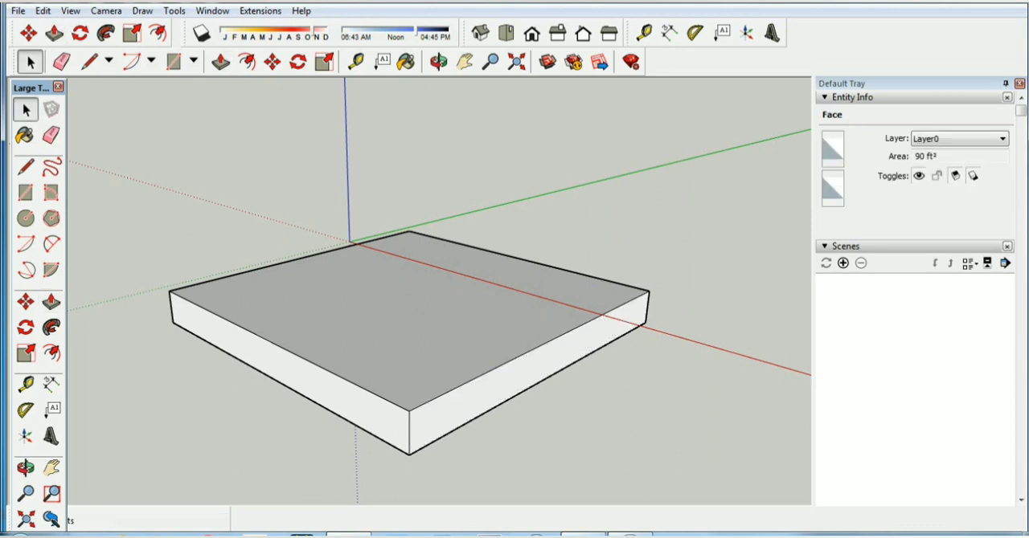
pyautogui.click(526, 374)
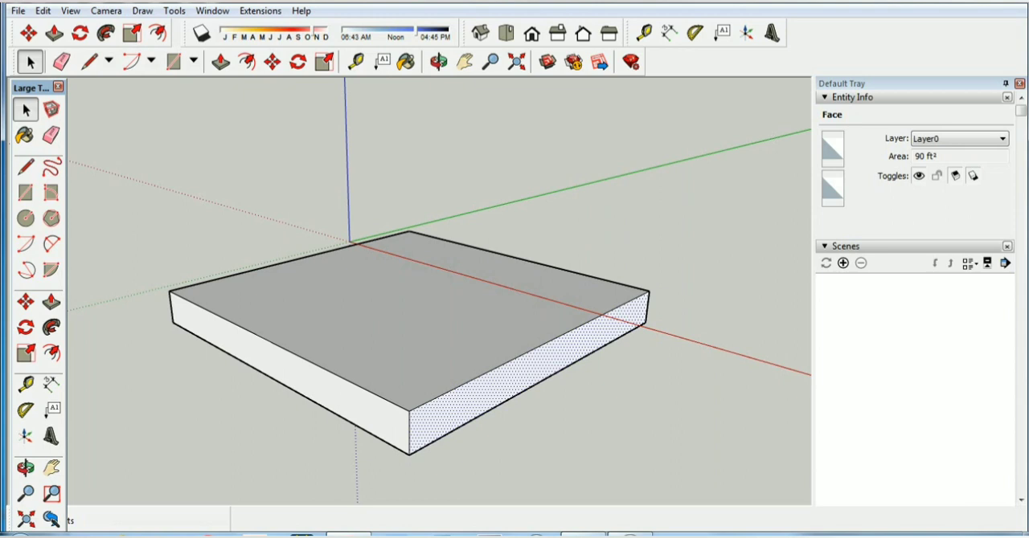
pyautogui.hotkey('ctrl', 'z')
pyautogui.hotkey('ctrl', 'y')
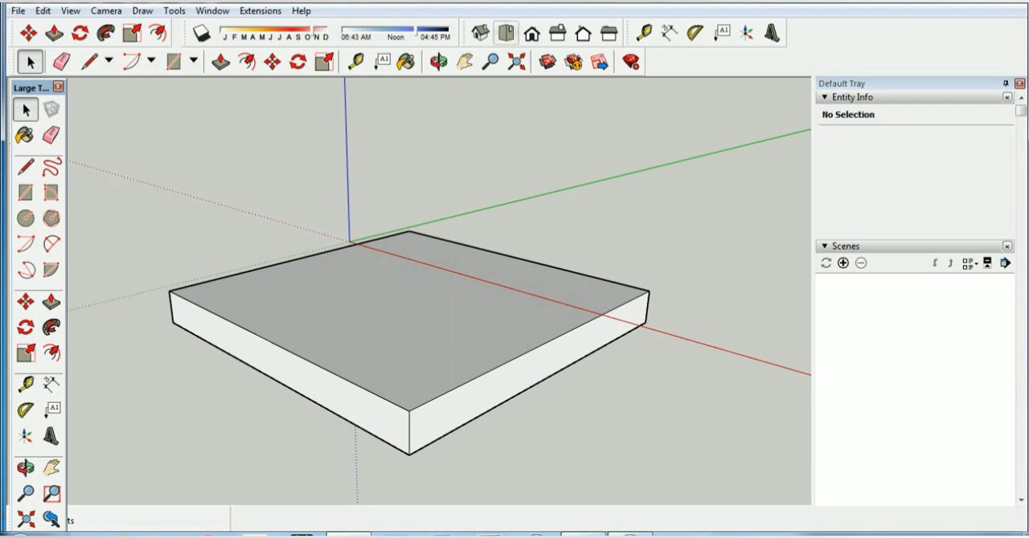
# Check the floor plan image, then in top view offset the slab's square outline 9" inward
pyautogui.click(505, 33)
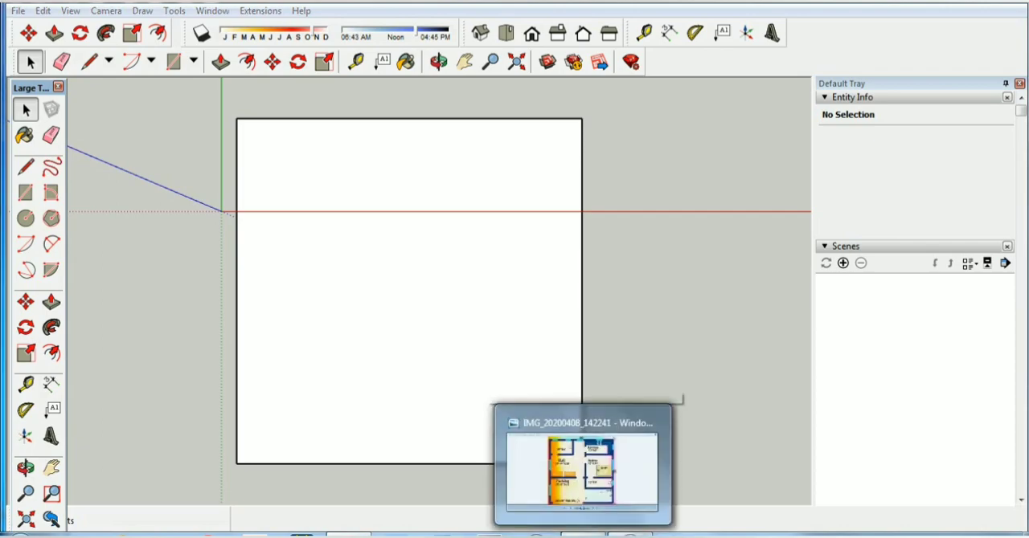
pyautogui.click(582, 535)
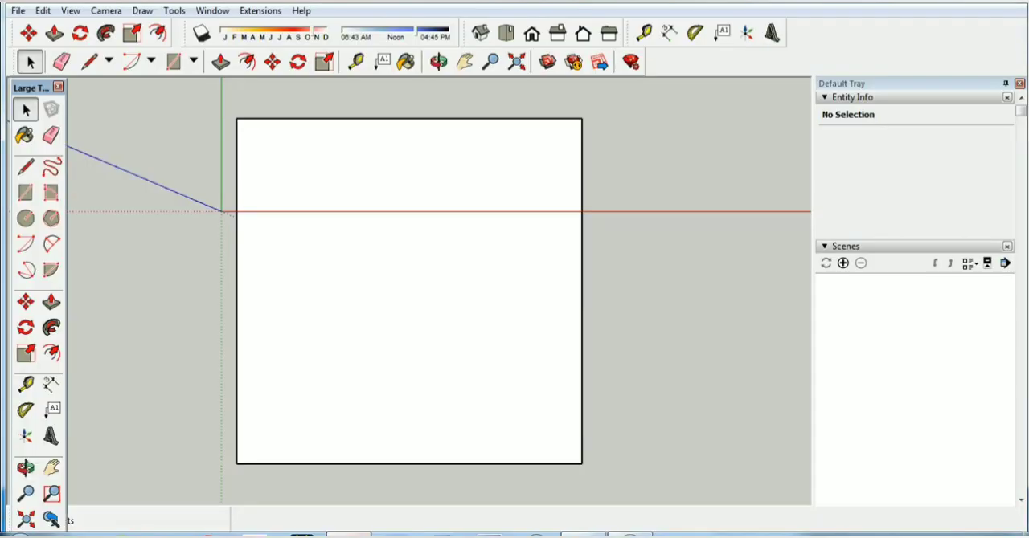
pyautogui.click(89, 62)
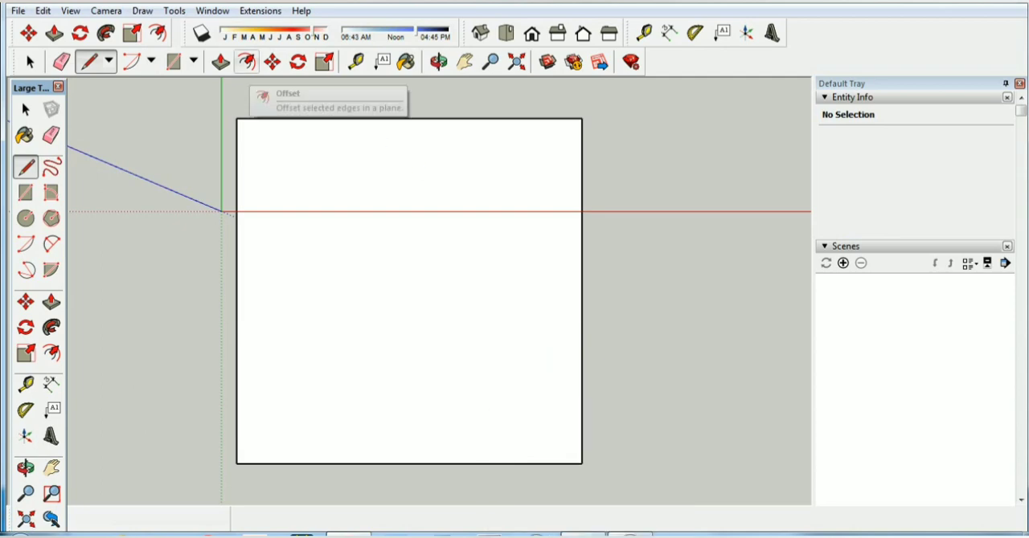
pyautogui.click(247, 62)
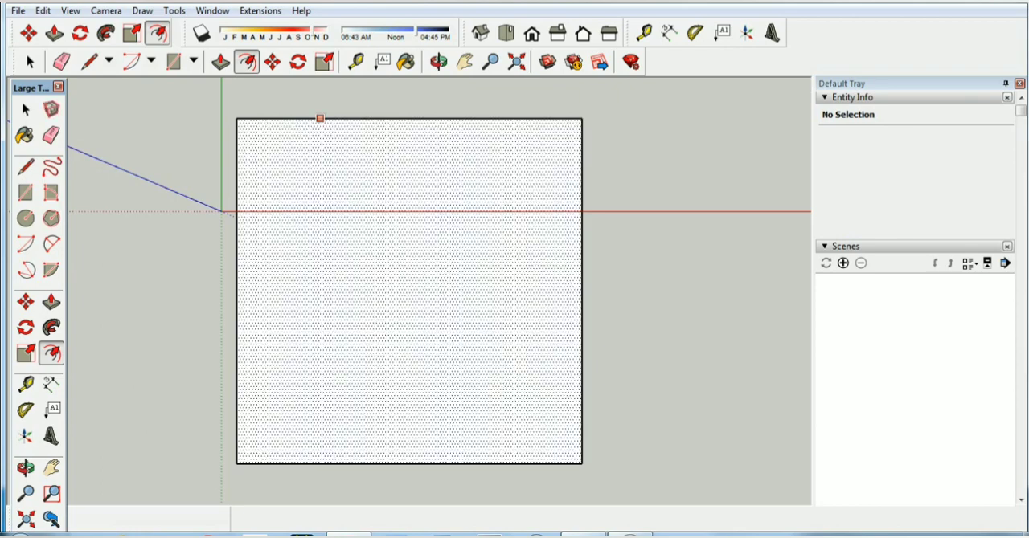
pyautogui.click(320, 119)
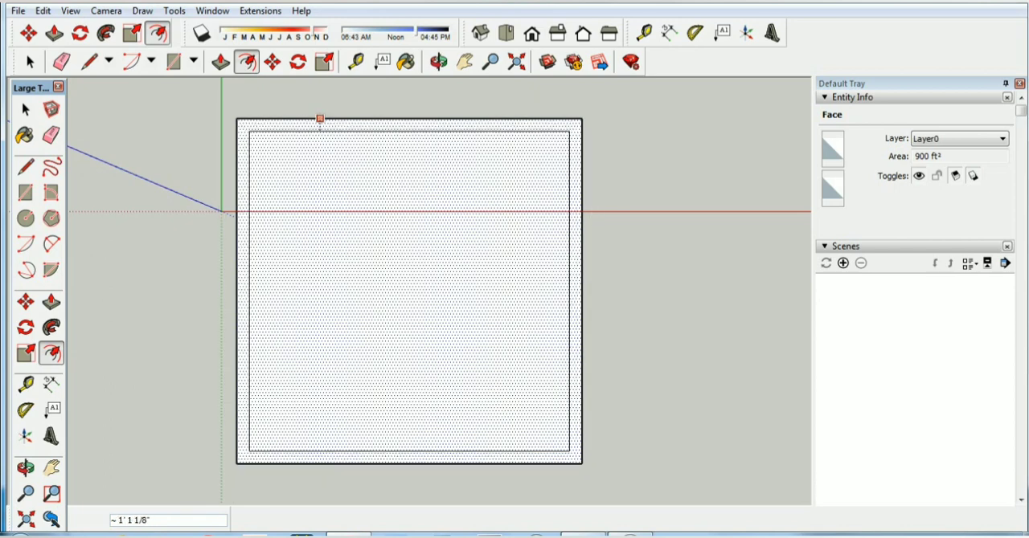
pyautogui.write('9')
pyautogui.press('Return')
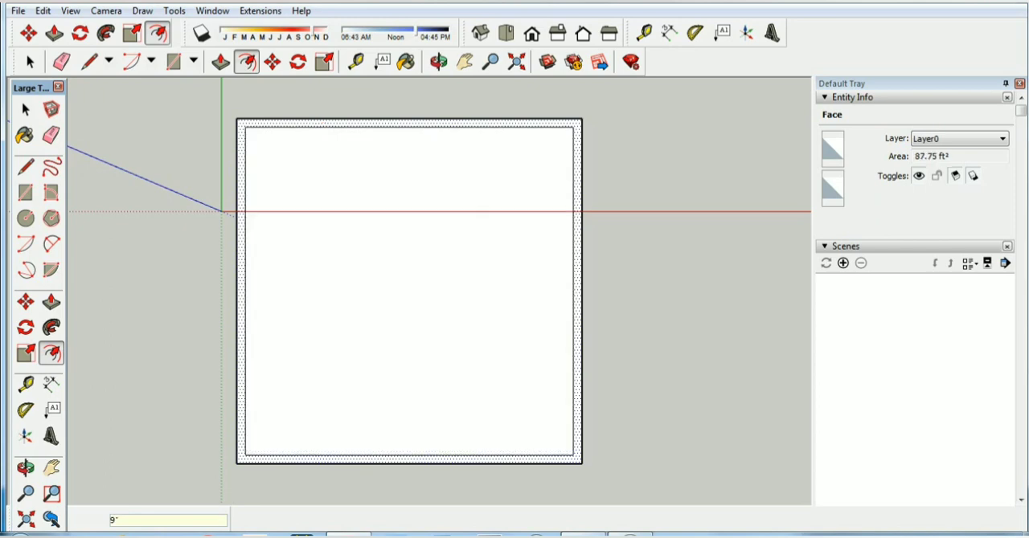
pyautogui.press('space')
# Inspect the inner face and the surrounding wall strip one after the other, then clear the selection
pyautogui.click(409, 291)
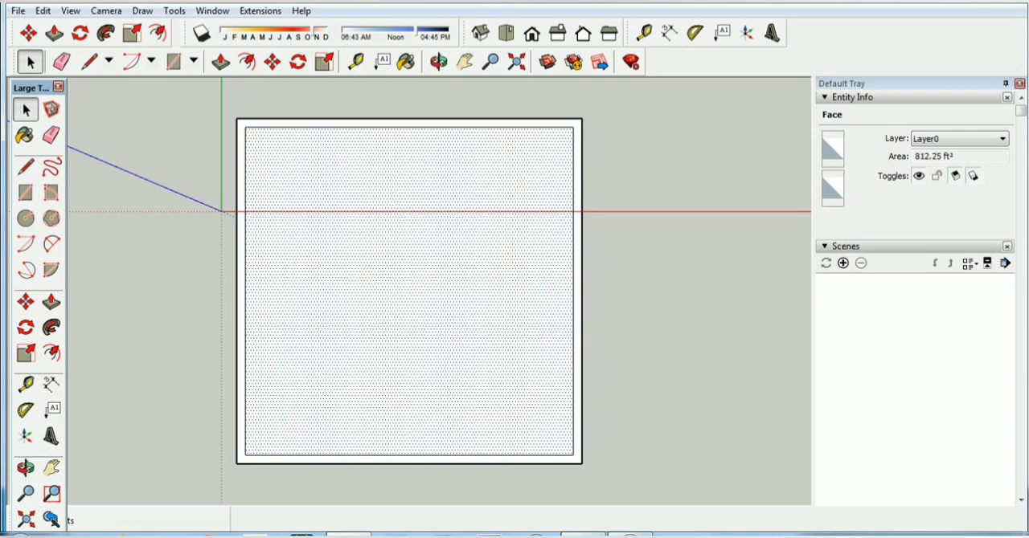
pyautogui.click(577, 291)
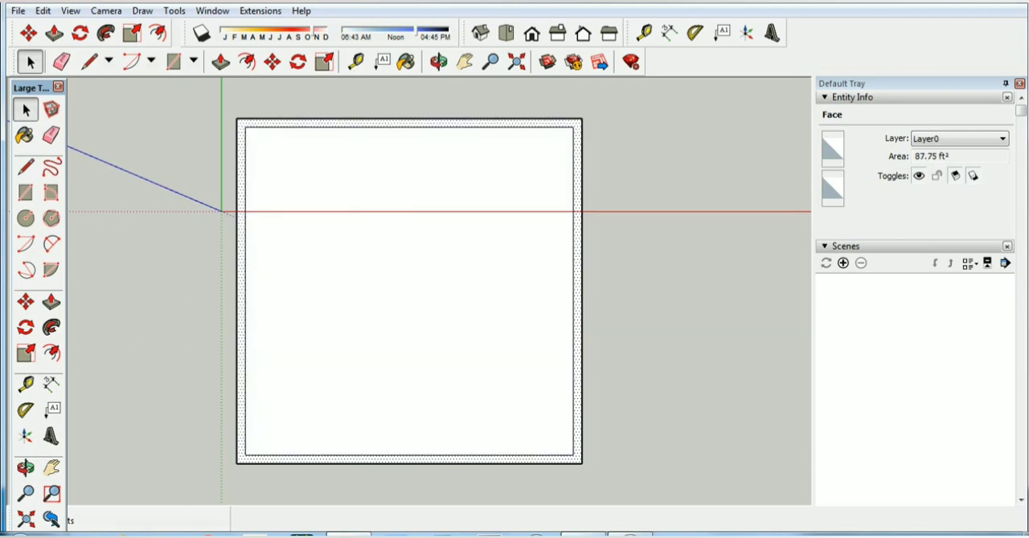
pyautogui.click(659, 291)
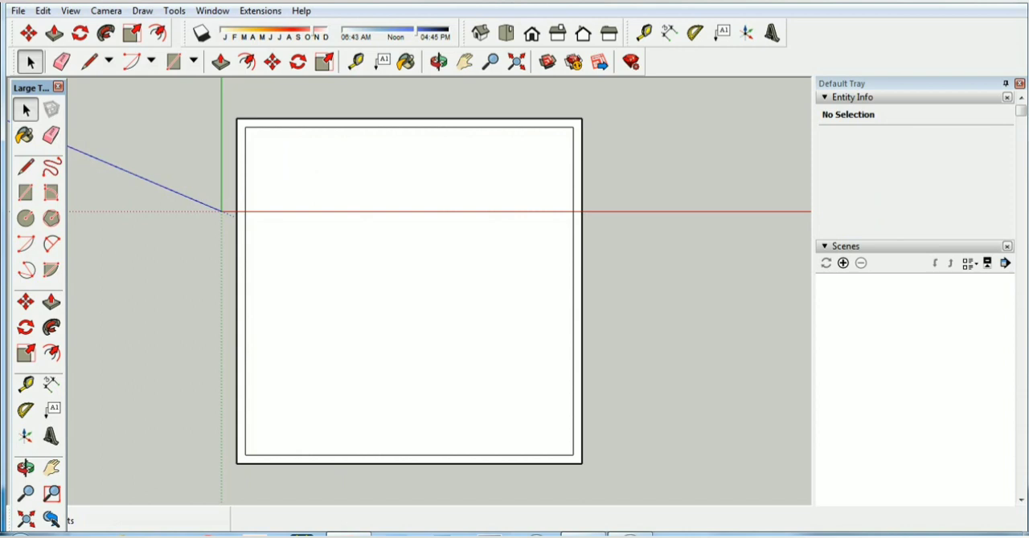
# Draw a 10' line along the inner outline's upper edge, starting at its upper-left corner
pyautogui.click(89, 62)
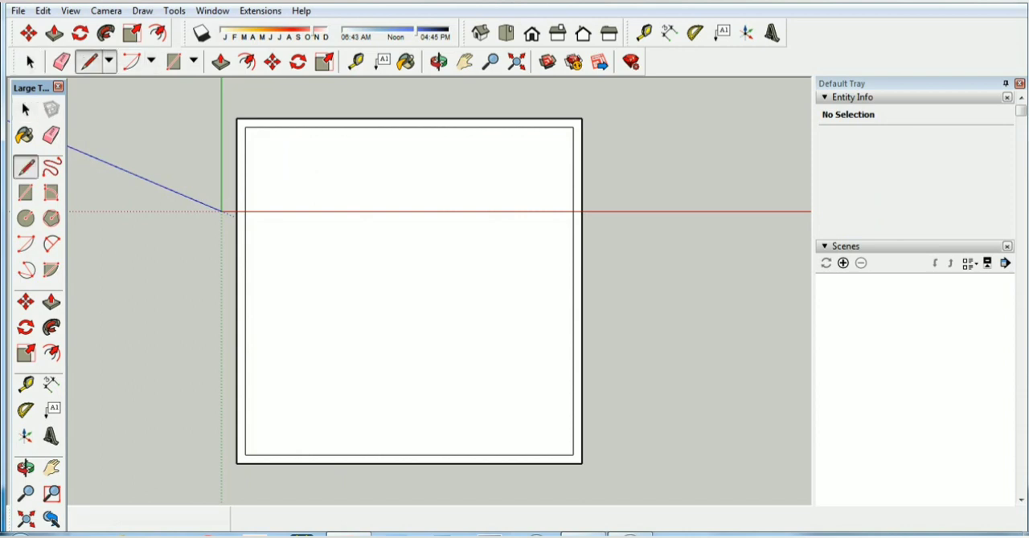
pyautogui.click(245, 126)
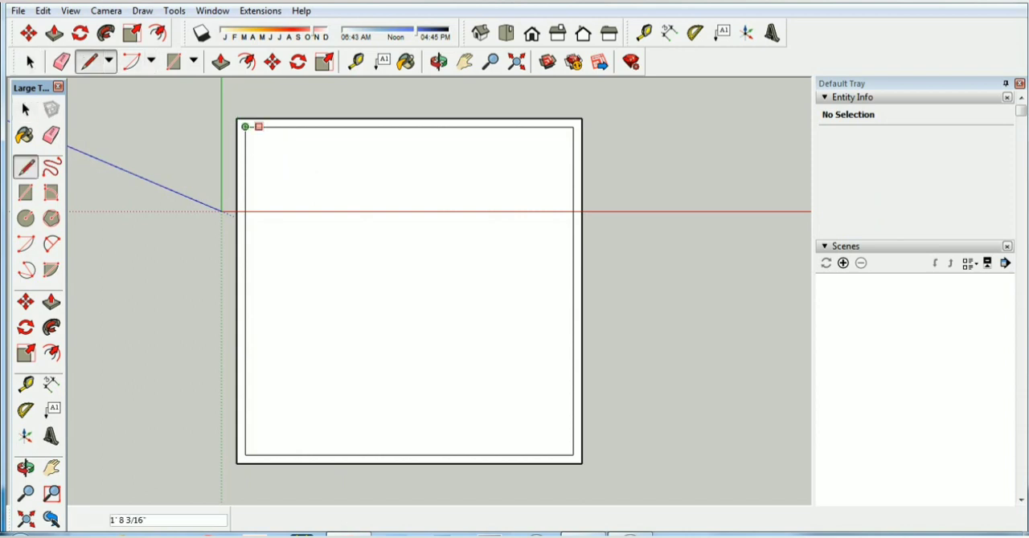
pyautogui.write('10')
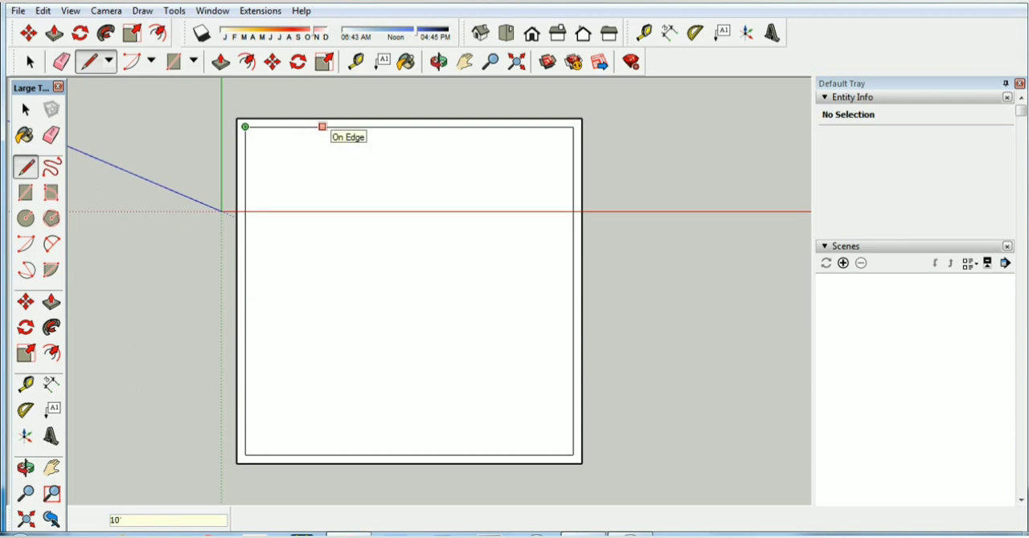
pyautogui.press('Return')
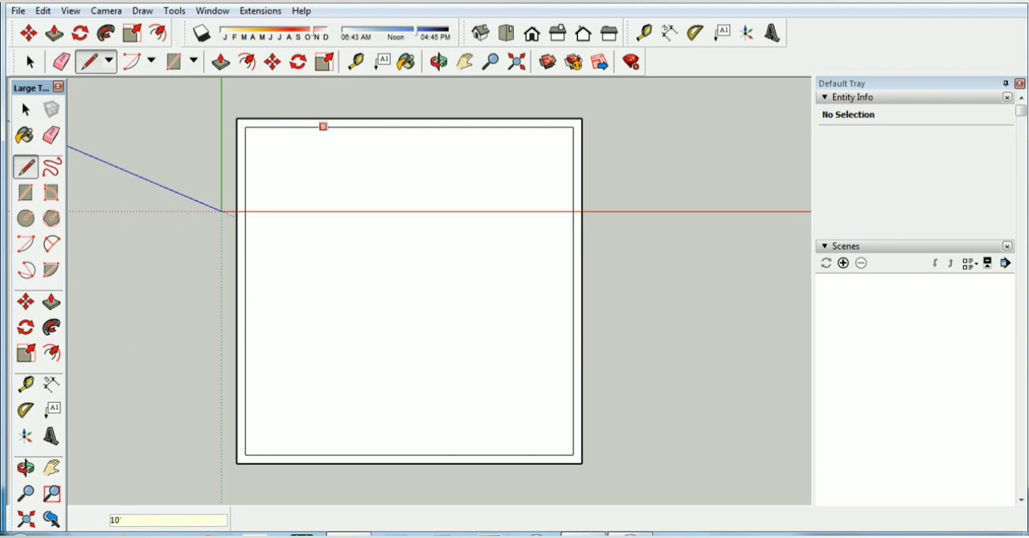
# Following the floor plan image, close the 10' by 6' corner room with a 6' line parallel to the green axis and a 10' line back to the inner edge
pyautogui.click(359, 126)
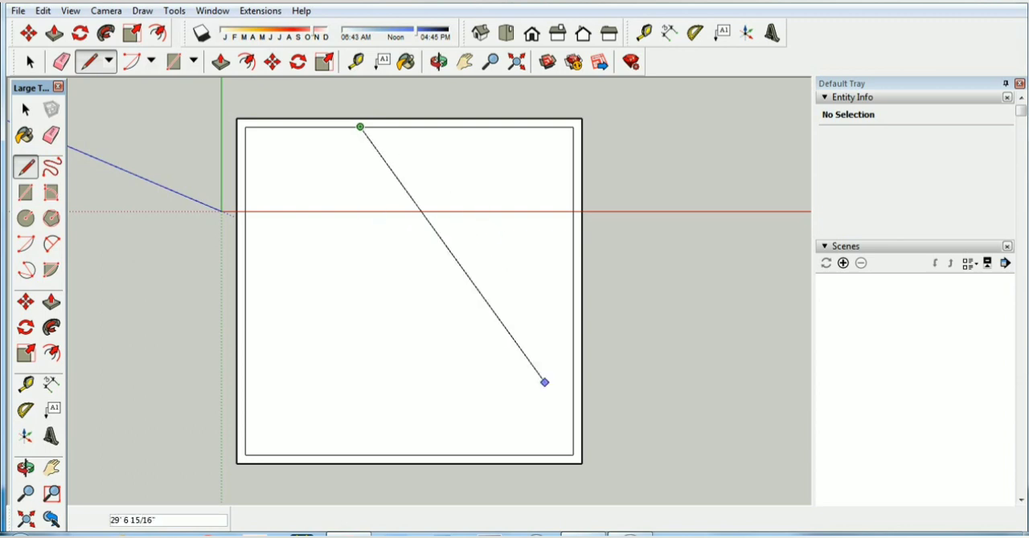
pyautogui.click(585, 535)
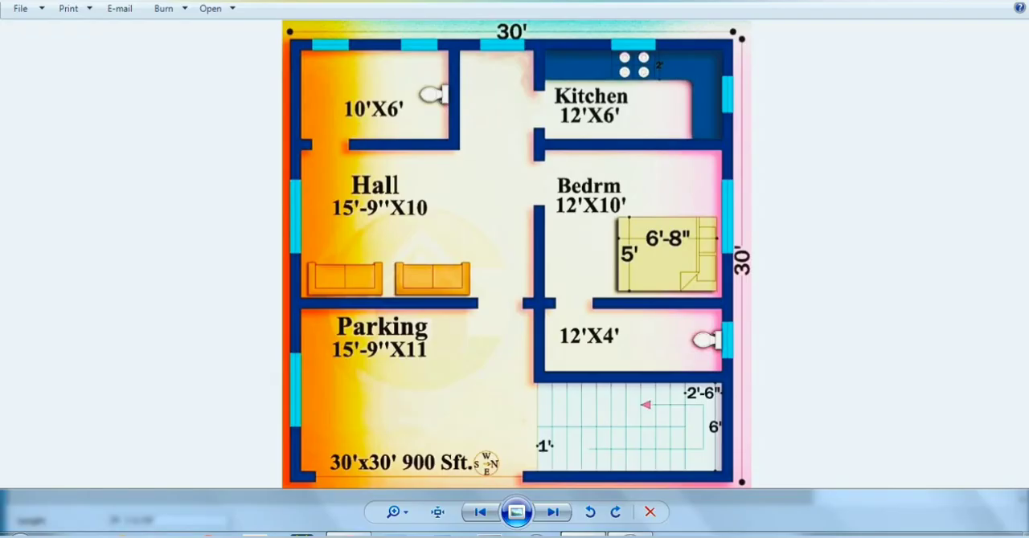
pyautogui.click(357, 534)
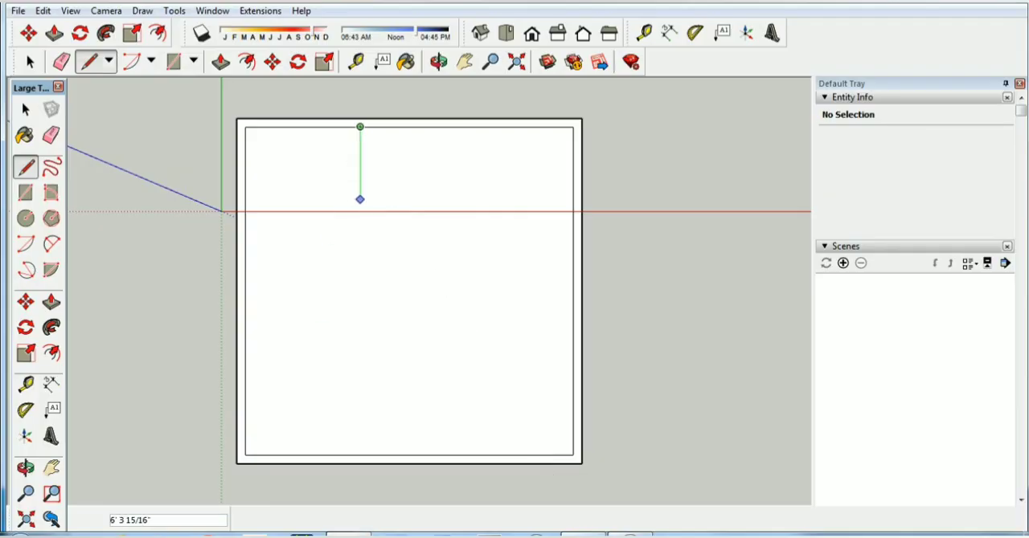
pyautogui.write("6'")
pyautogui.press('Return')
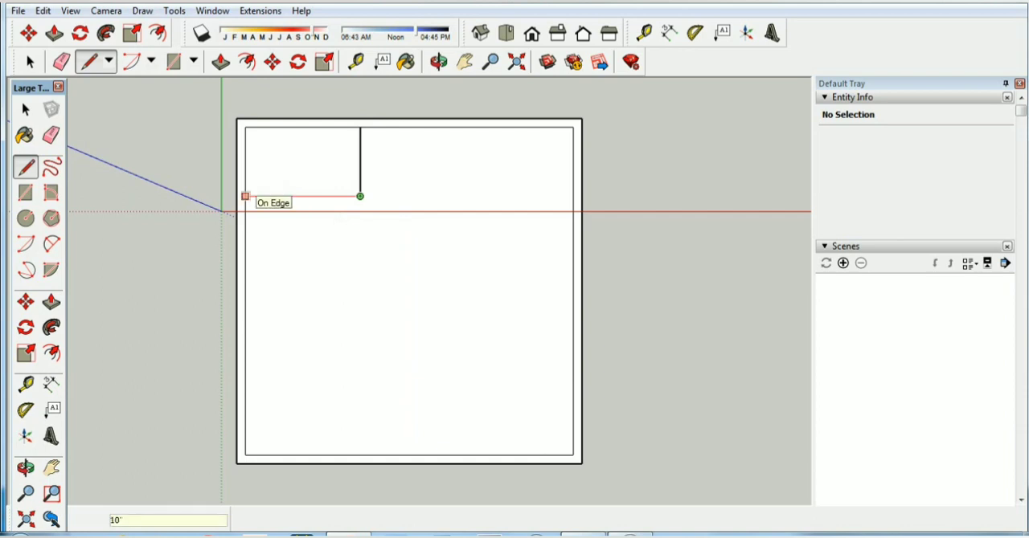
pyautogui.write('10')
pyautogui.press('Return')
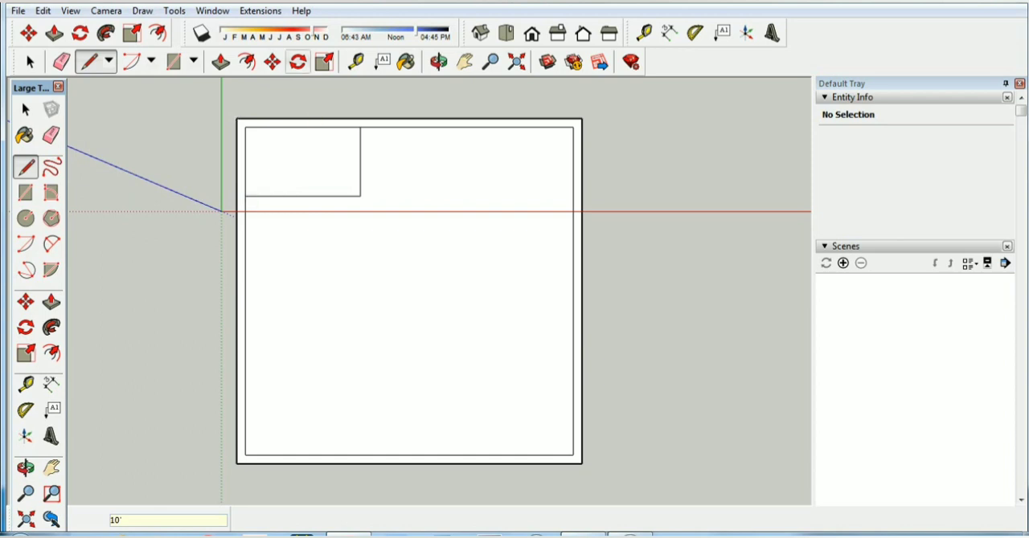
# Offset the 10' by 6' corner room's outline 9" outward to form its walls
pyautogui.press('p')
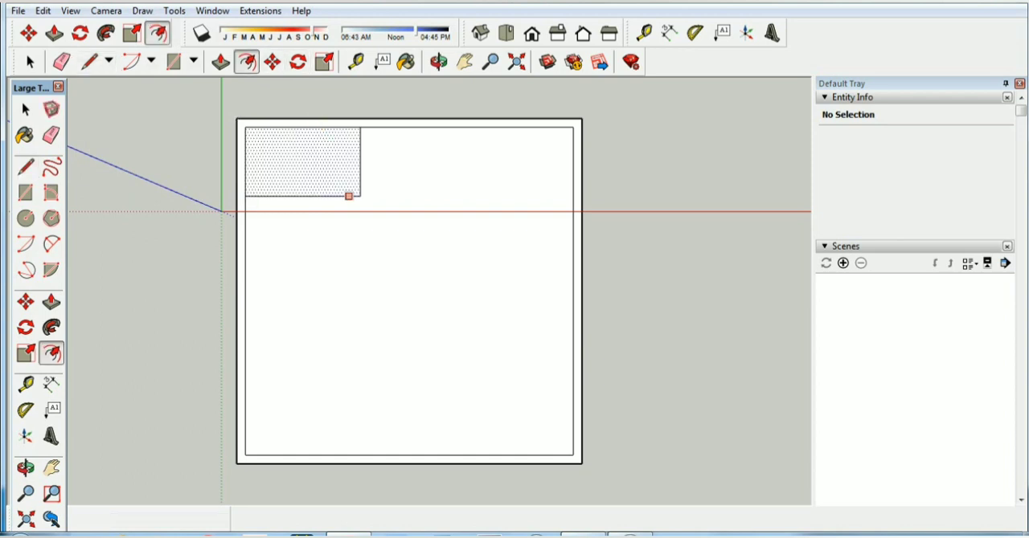
pyautogui.click(348, 197)
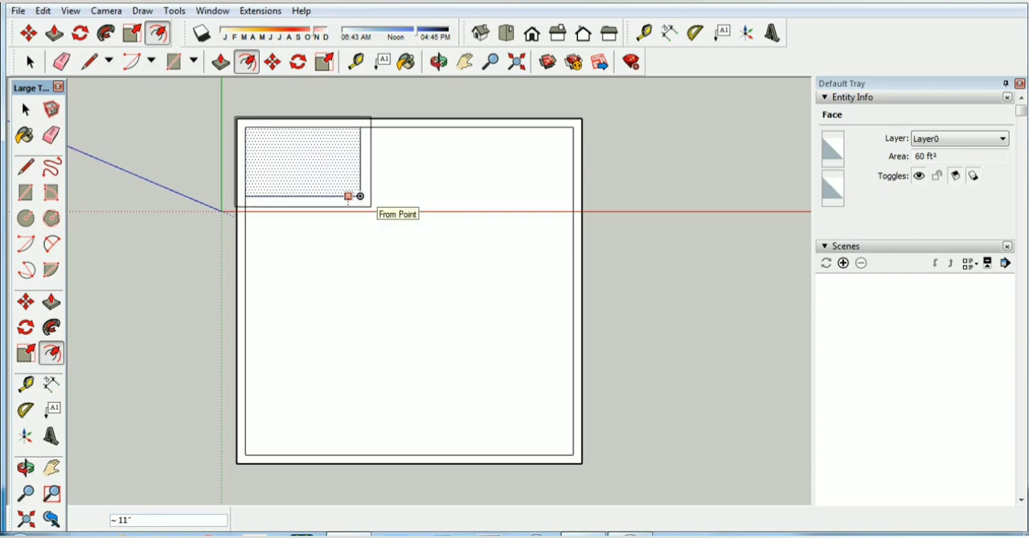
pyautogui.write('9')
pyautogui.press('Return')
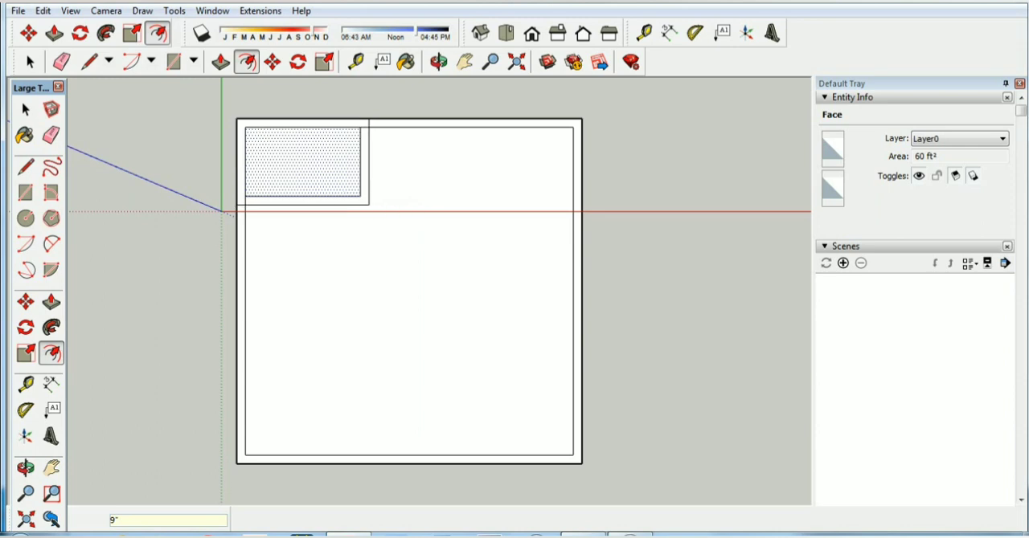
pyautogui.press('space')
# Inspect the corner room's floor face and its L-shaped wall strip, ending with the strip selected
pyautogui.click(364, 172)
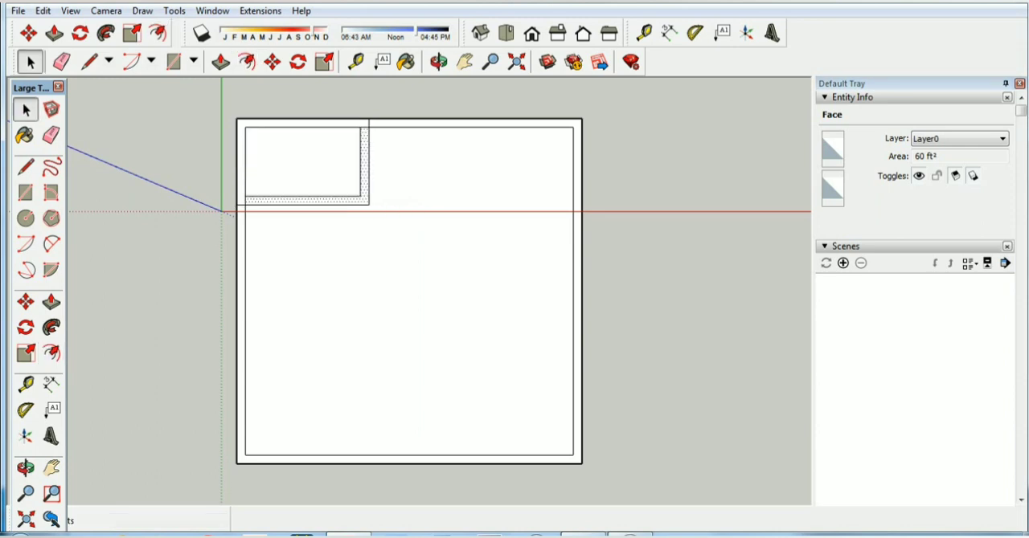
pyautogui.click(304, 163)
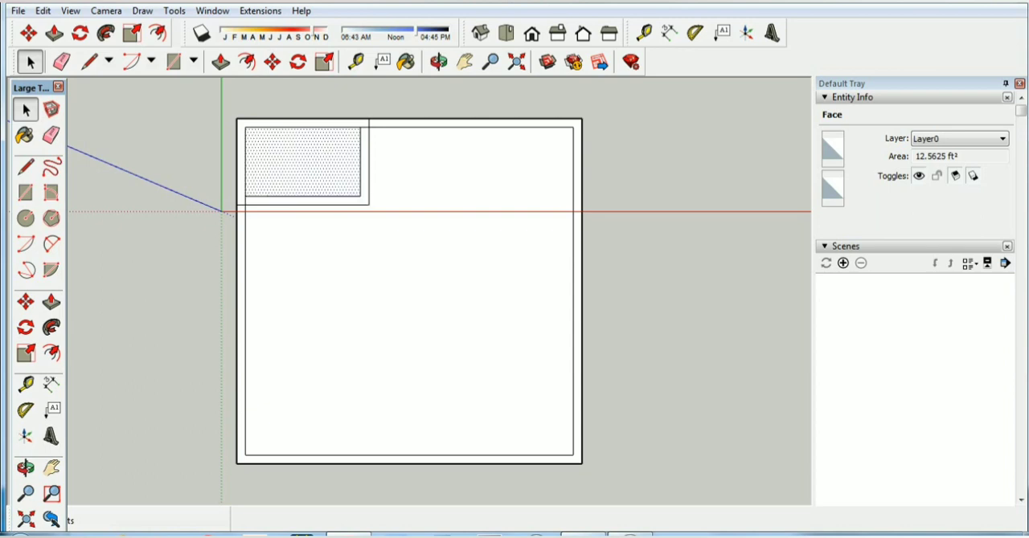
pyautogui.click(364, 173)
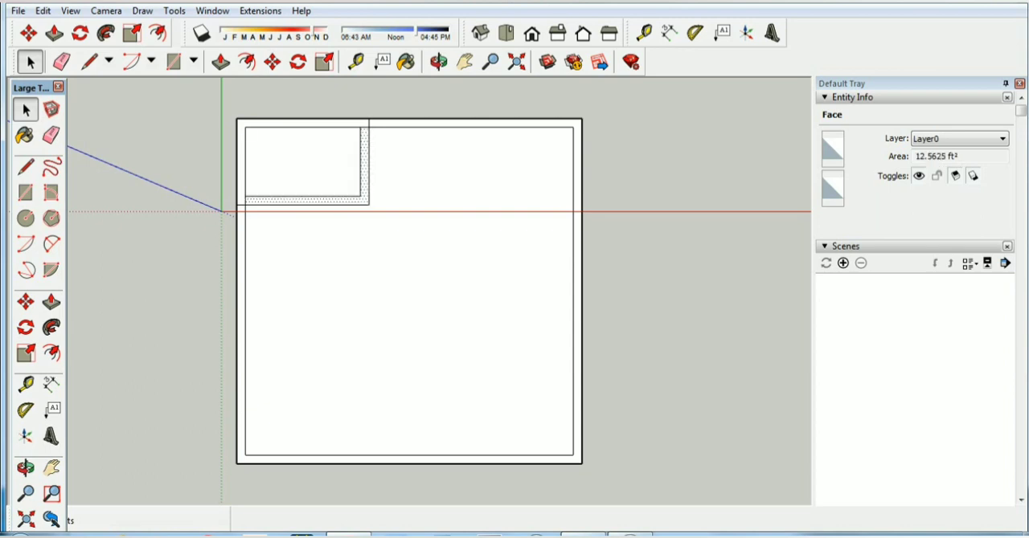
# Following the floor plan image, draw a 12' line along the inner outline's upper edge, starting at its upper-right corner
pyautogui.hotkey('ctrl', 't')
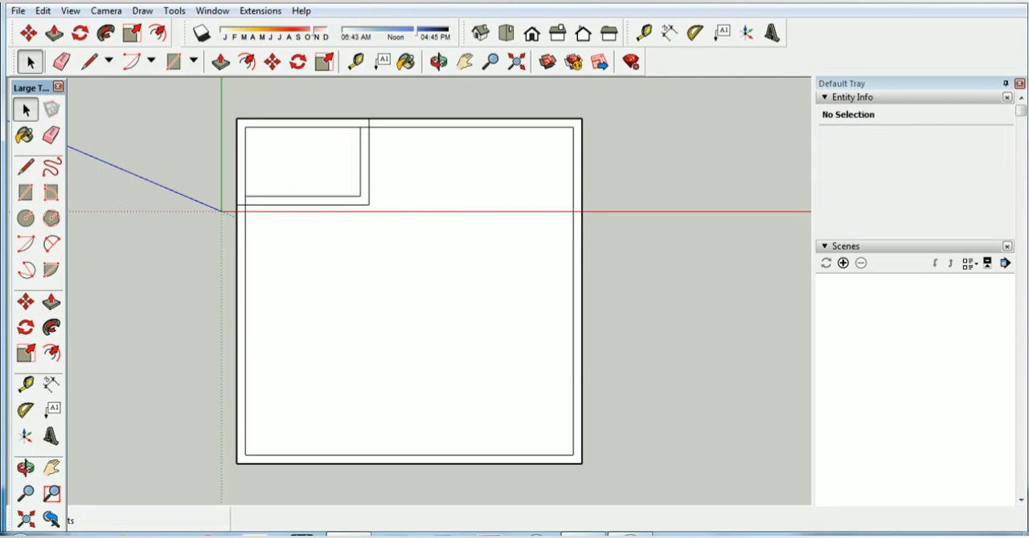
pyautogui.click(585, 534)
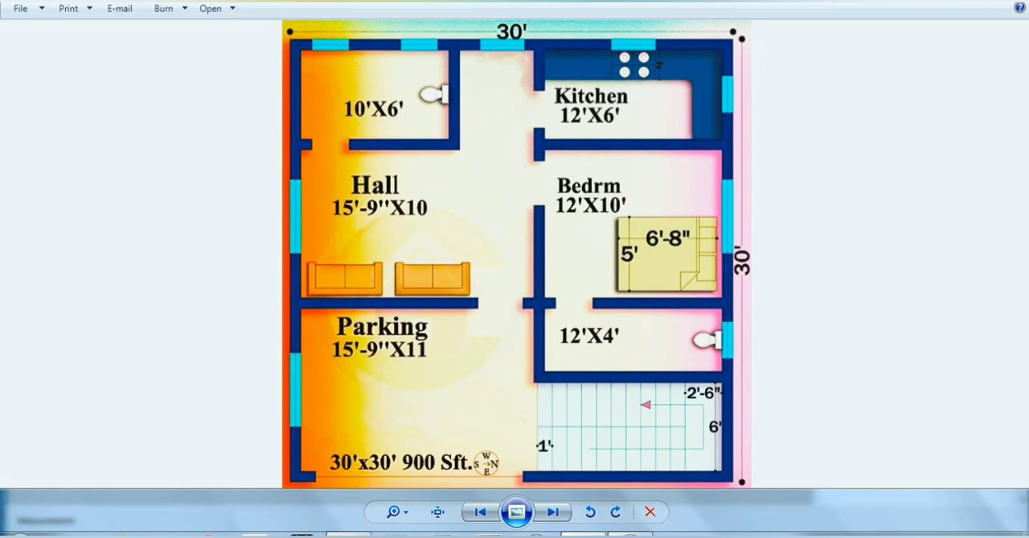
pyautogui.click(350, 535)
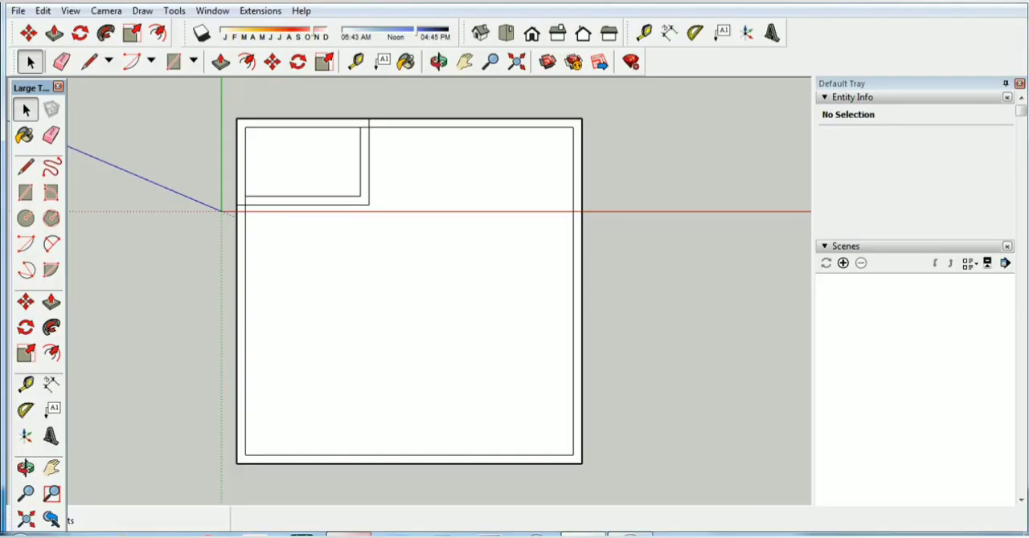
pyautogui.click(88, 62)
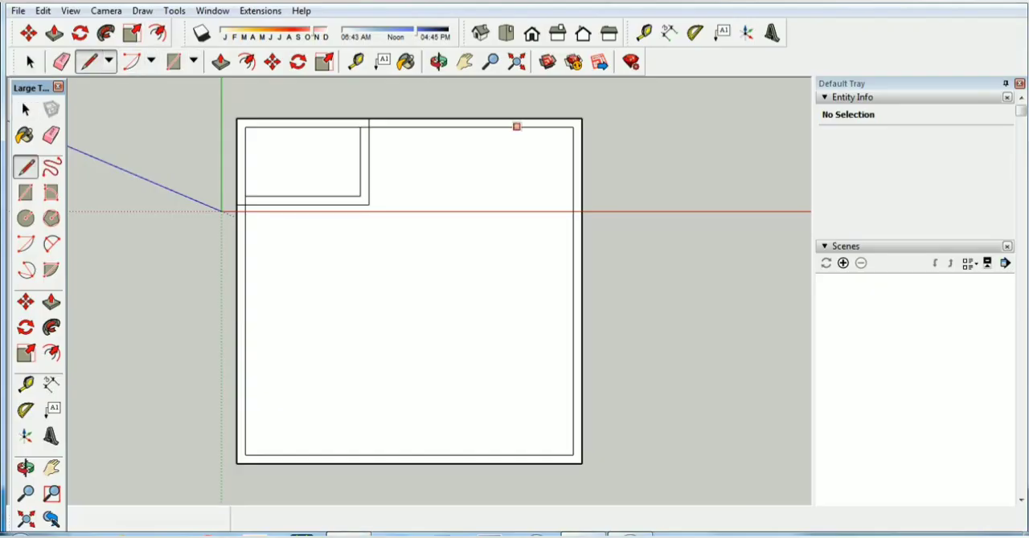
pyautogui.click(573, 127)
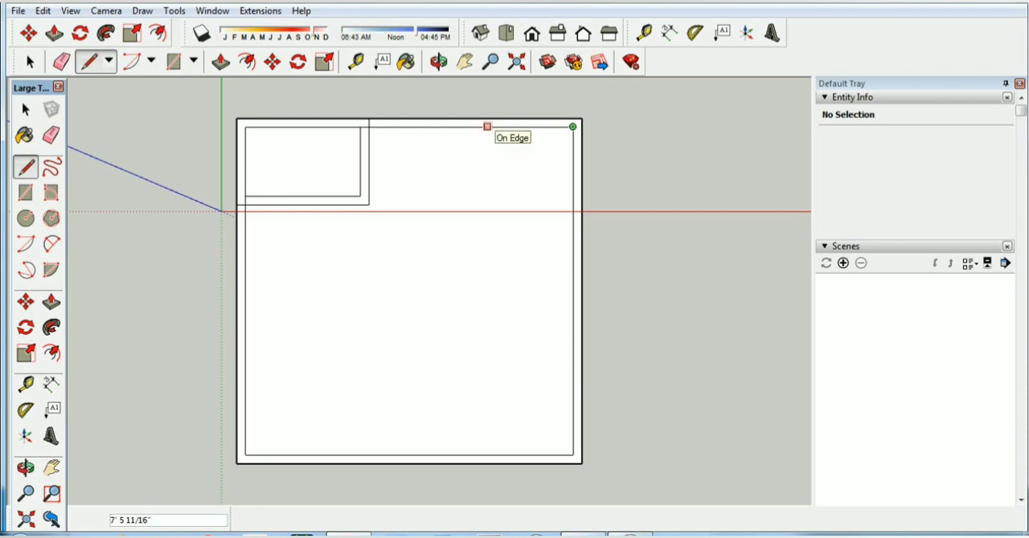
pyautogui.write('12')
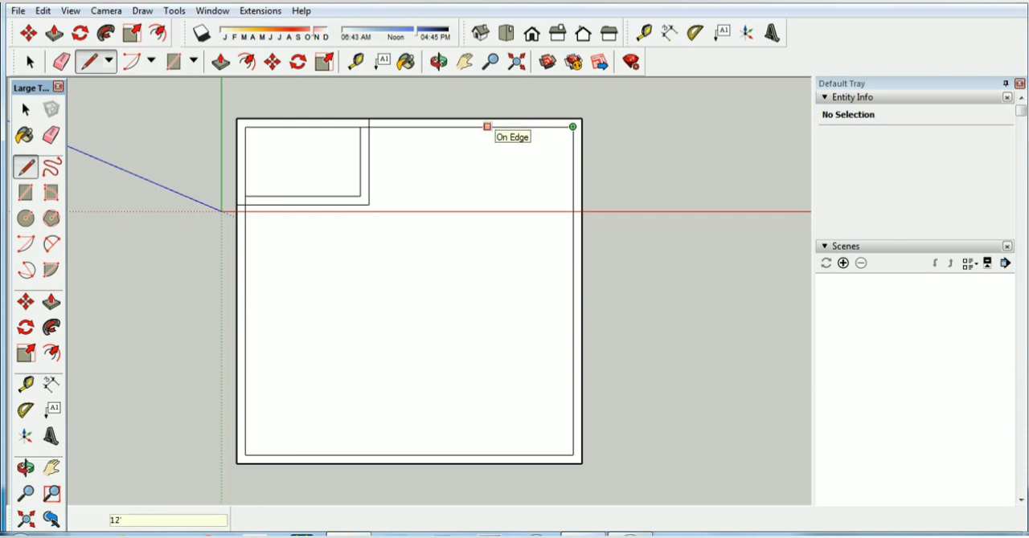
pyautogui.press('Return')
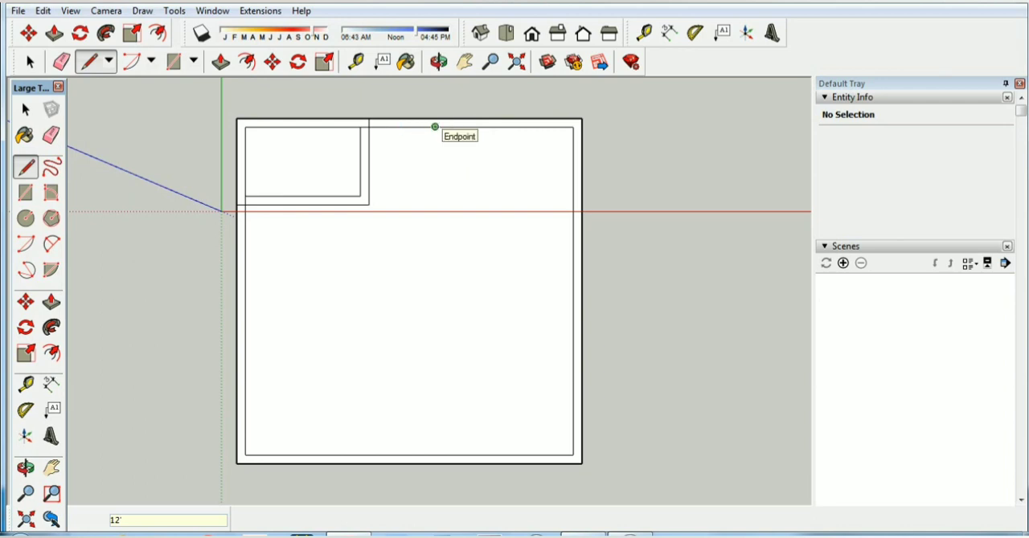
# Close the 12' by 6' kitchen with a 6' line parallel to the green axis and a 12' line back to the inner edge
pyautogui.click(434, 126)
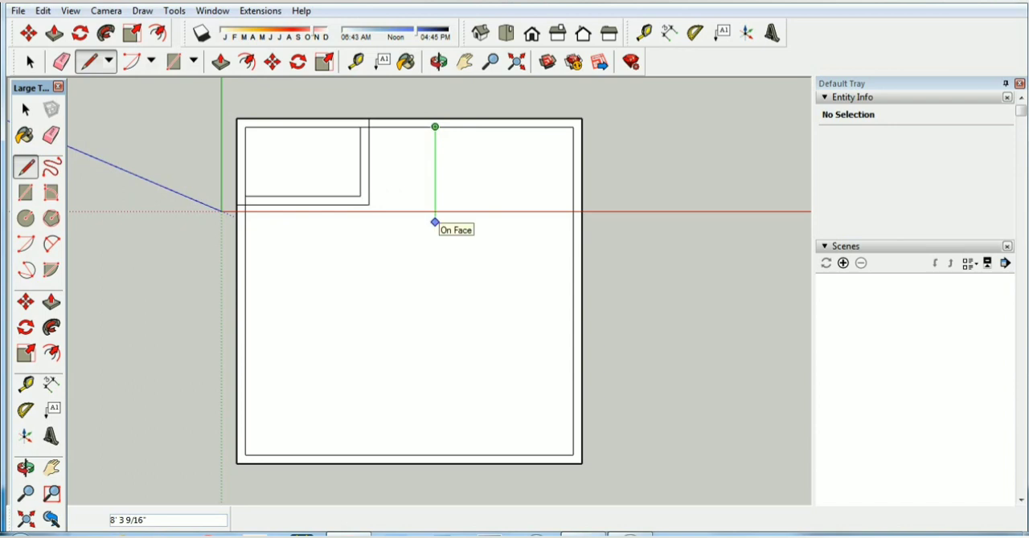
pyautogui.write('6')
pyautogui.press('Return')
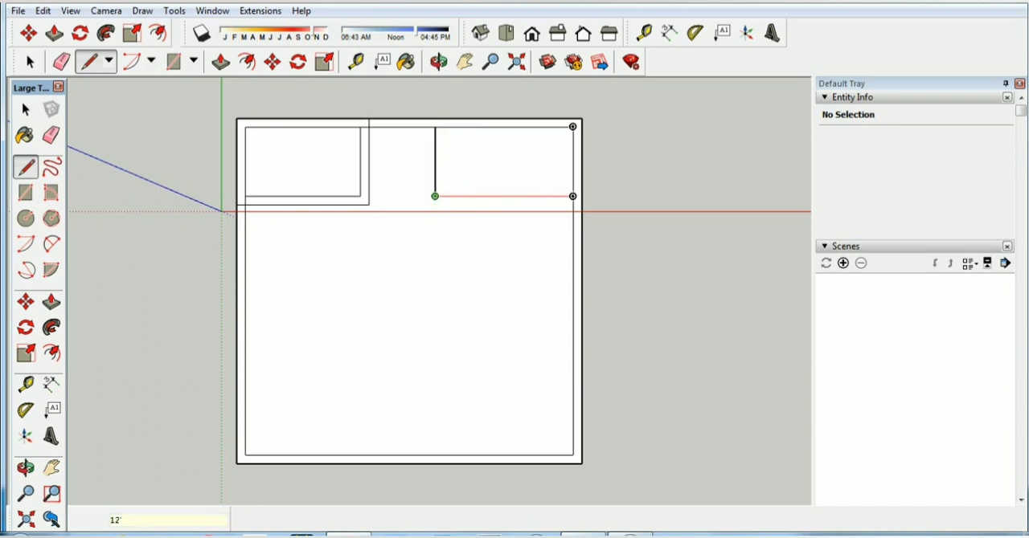
pyautogui.click(572, 196)
pyautogui.click(28, 58)
pyautogui.click(246, 61)
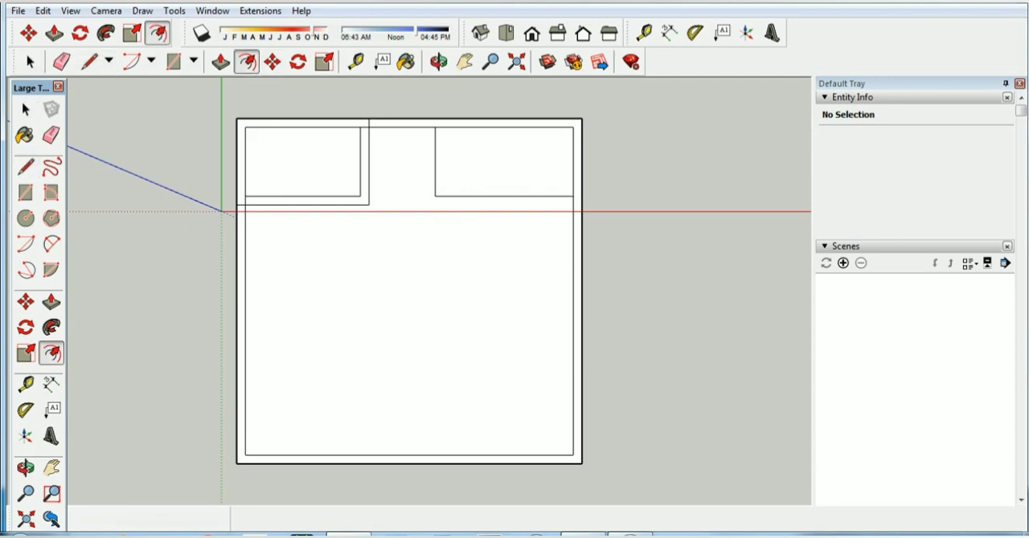
pyautogui.click(464, 196)
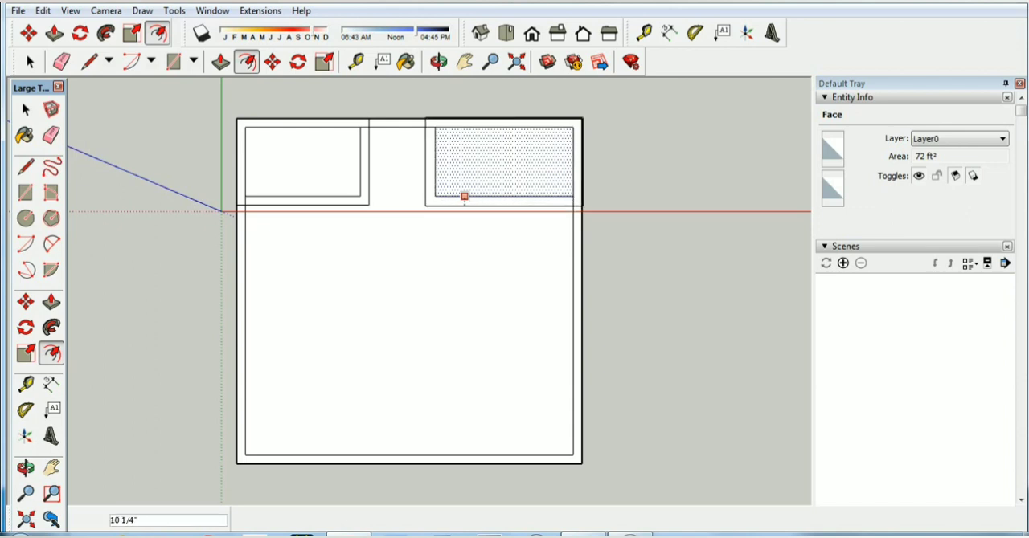
pyautogui.write('9')
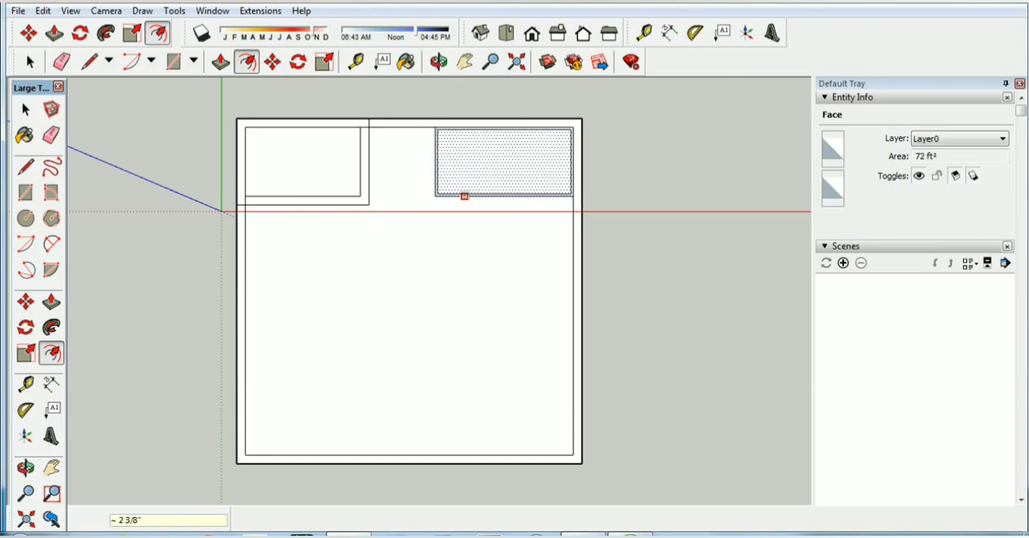
pyautogui.write('9')
pyautogui.press('Return')
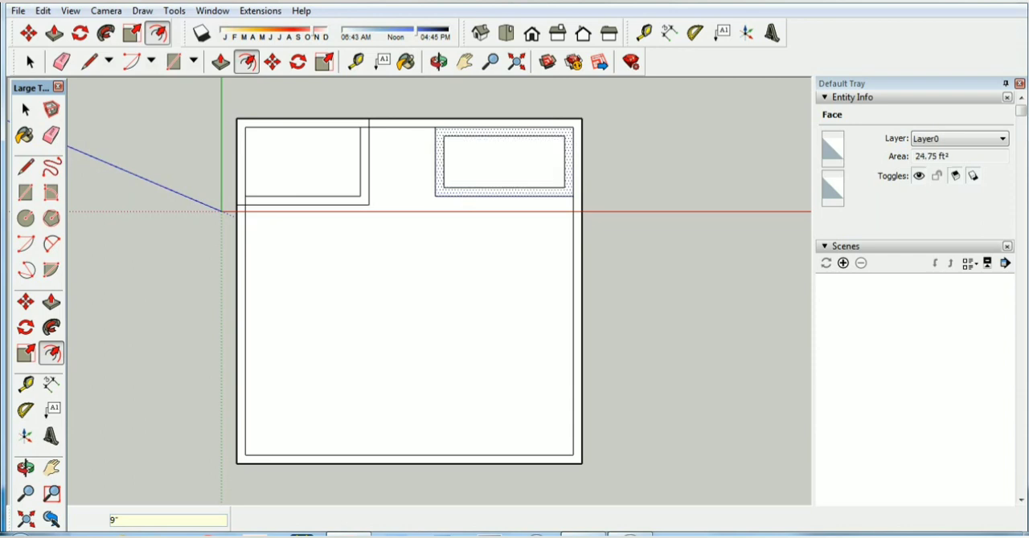
pyautogui.hotkey('ctrl', 'z')
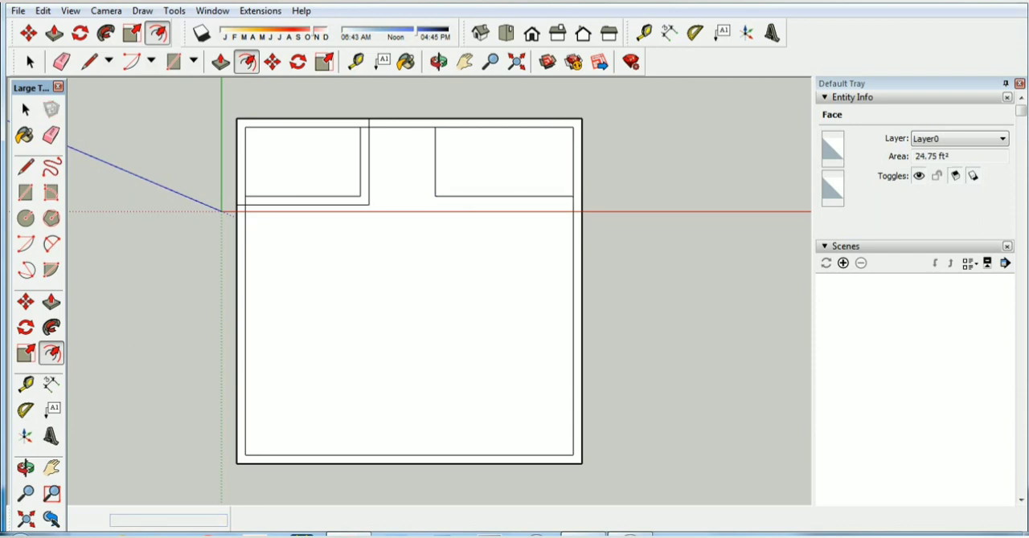
# Offset the 12' by 6' kitchen's outline 9" outward to form its walls, and check its floor face and L-shaped wall strip
pyautogui.click(479, 196)
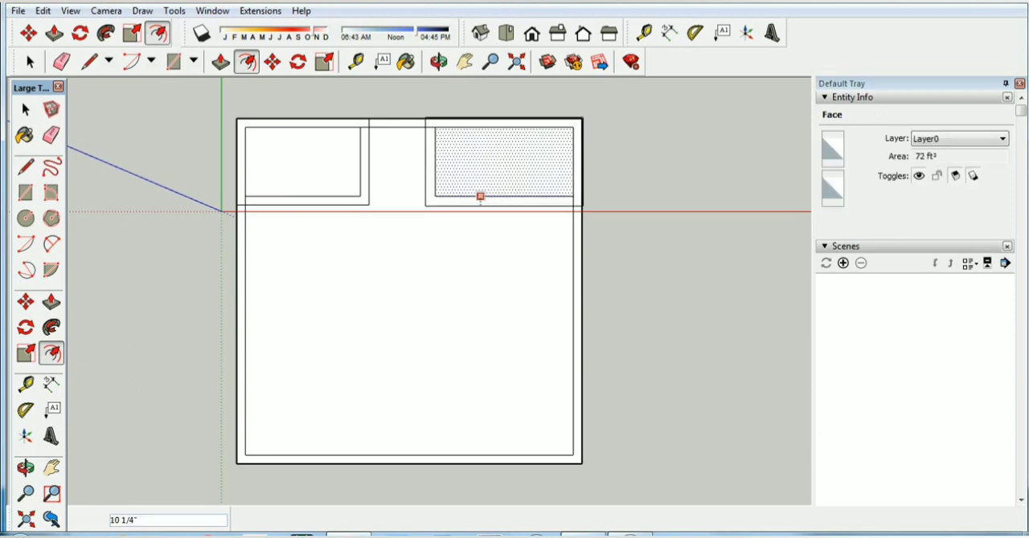
pyautogui.write('9')
pyautogui.press('Return')
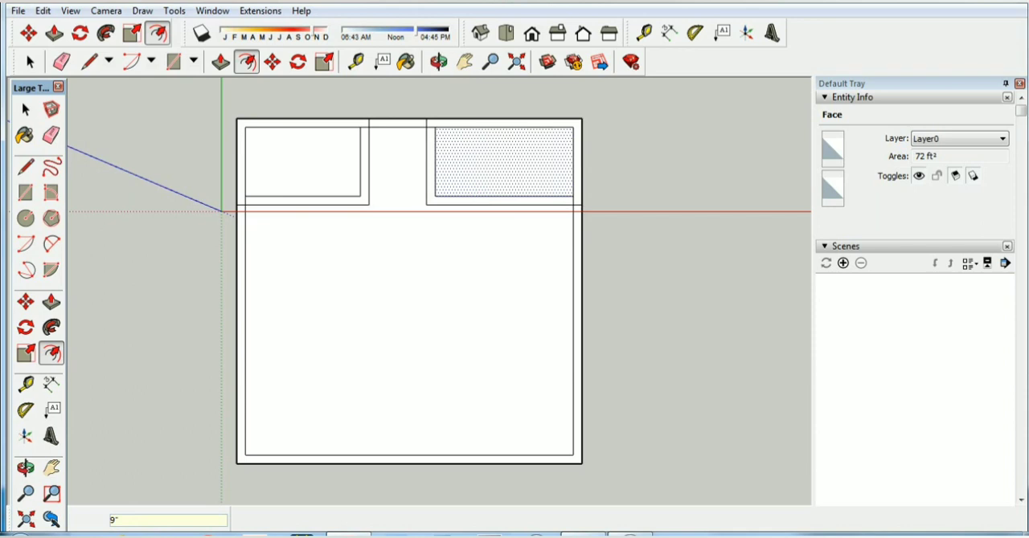
pyautogui.click(26, 54)
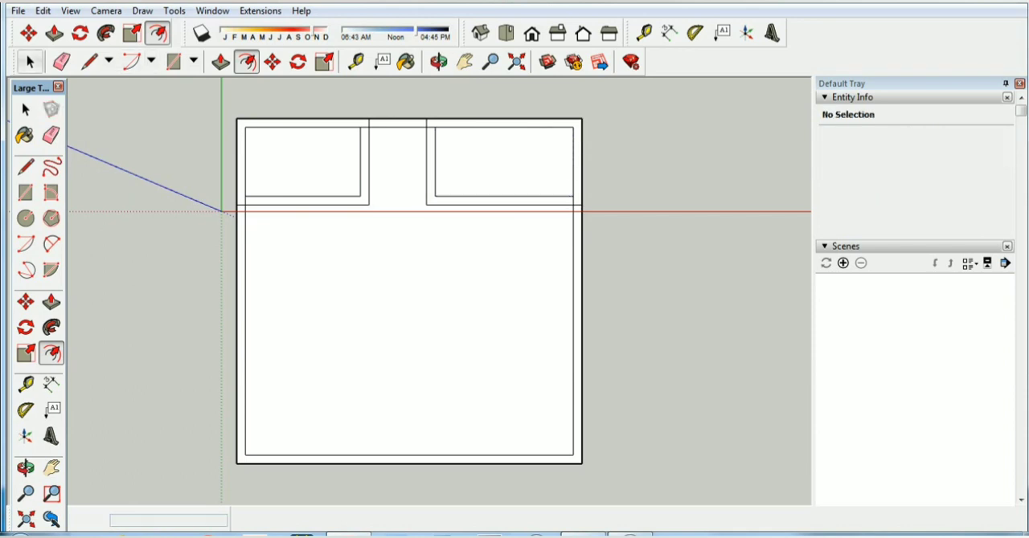
pyautogui.click(500, 201)
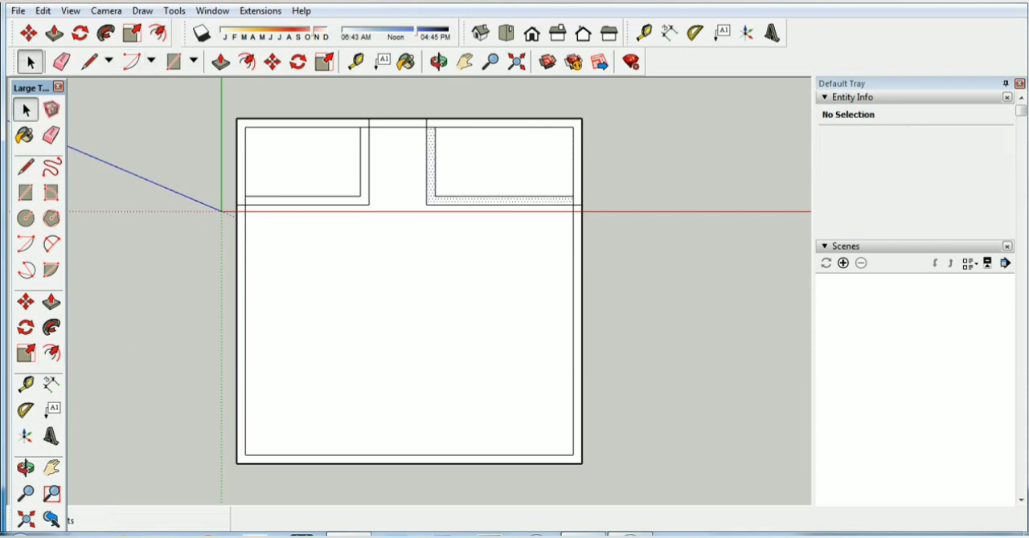
pyautogui.click(502, 165)
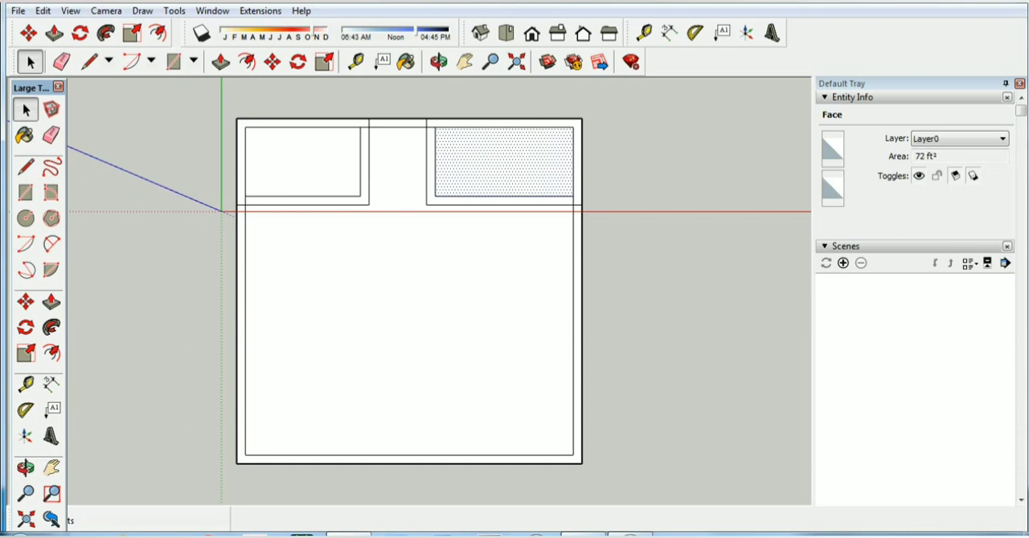
pyautogui.click(500, 201)
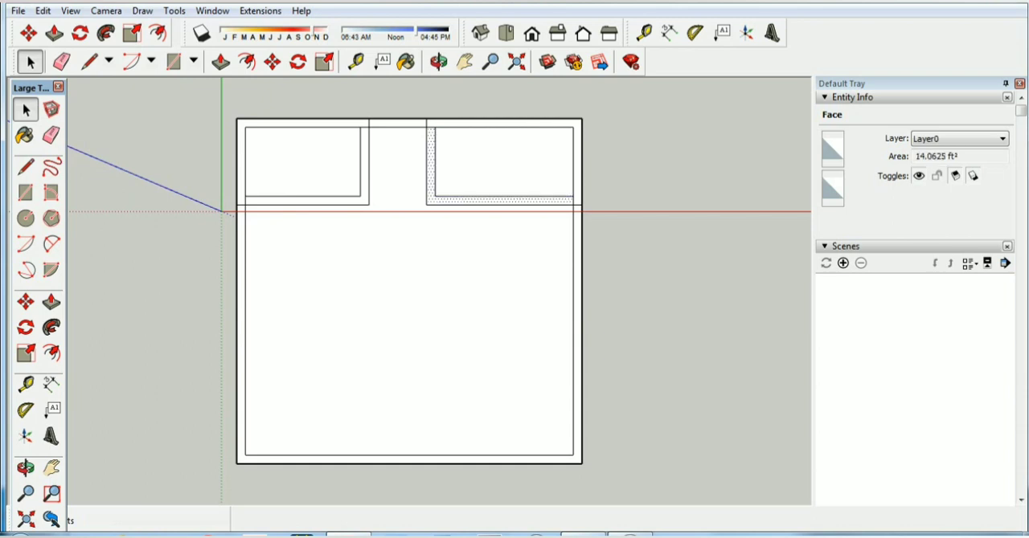
pyautogui.click(643, 361)
# Following the floor plan image, draw a 10' line down the inner outline's right edge, starting at the kitchen wall's outer line
pyautogui.click(587, 534)
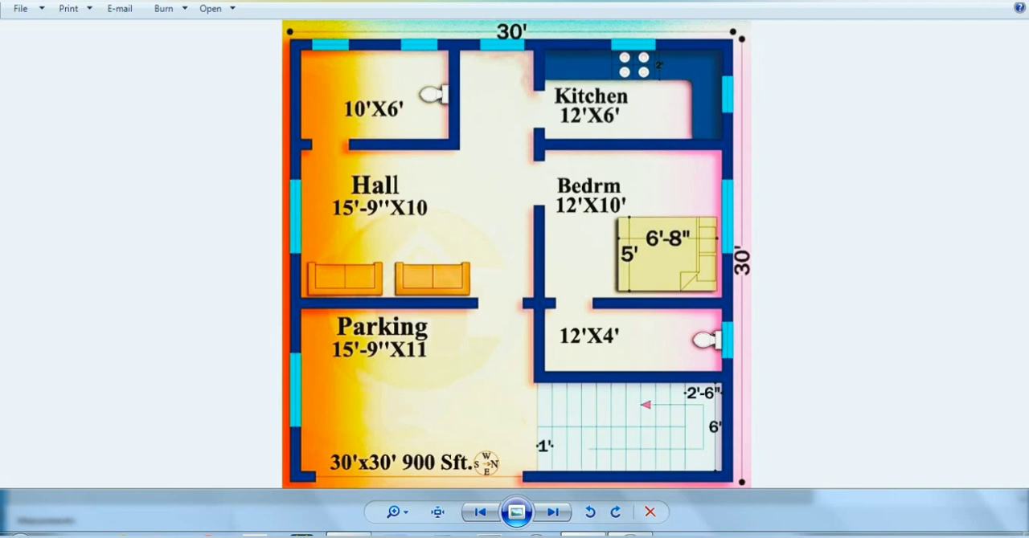
pyautogui.click(357, 534)
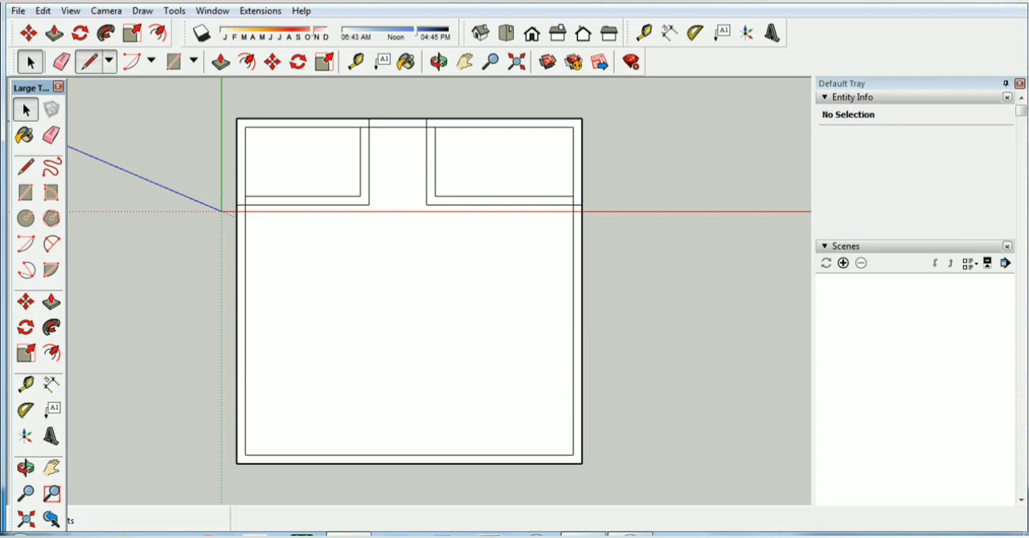
pyautogui.click(89, 62)
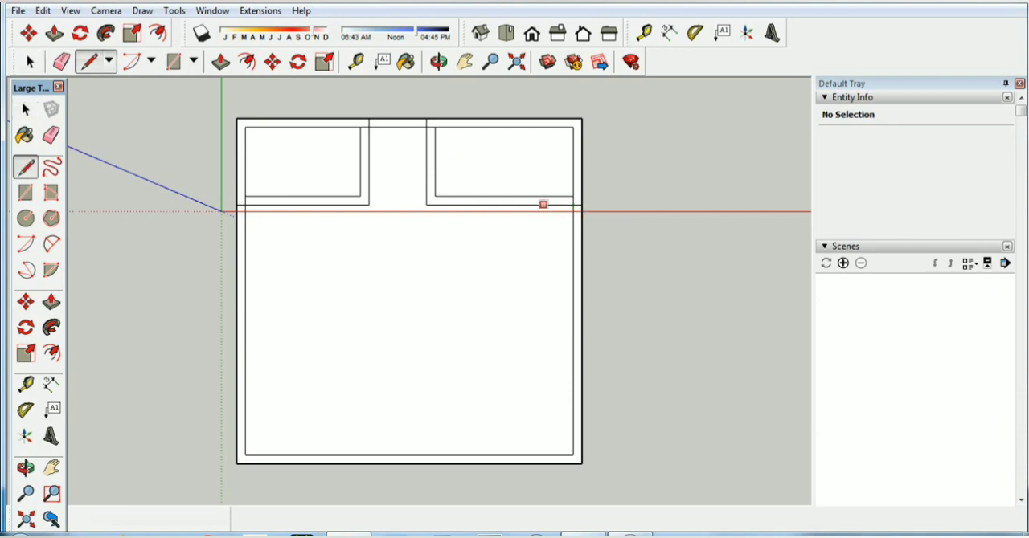
pyautogui.click(572, 204)
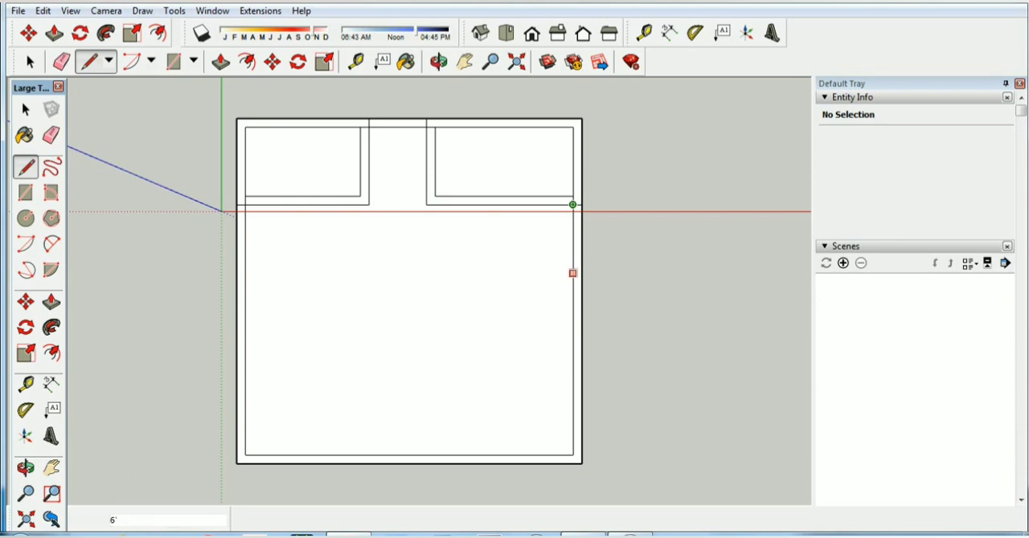
pyautogui.write('10')
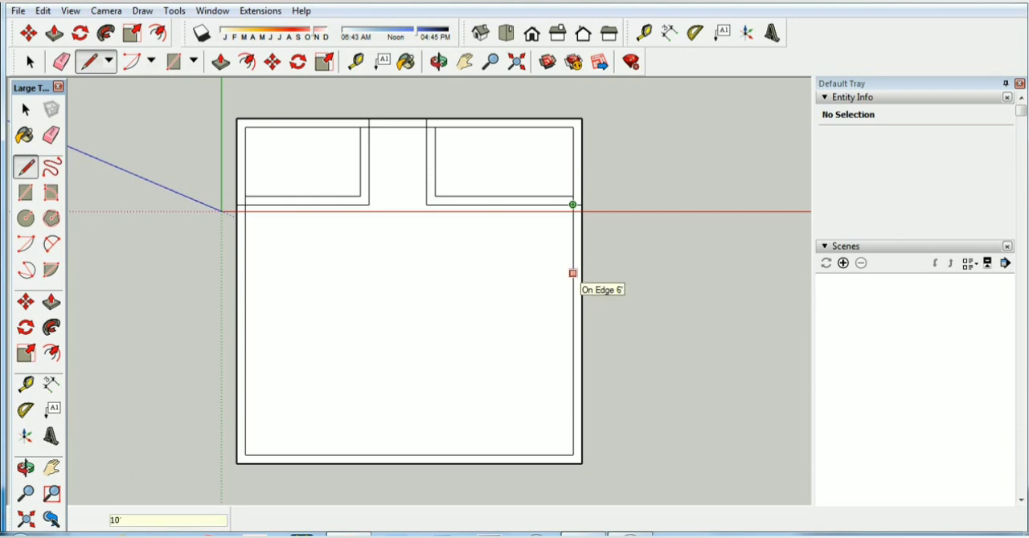
pyautogui.press('Return')
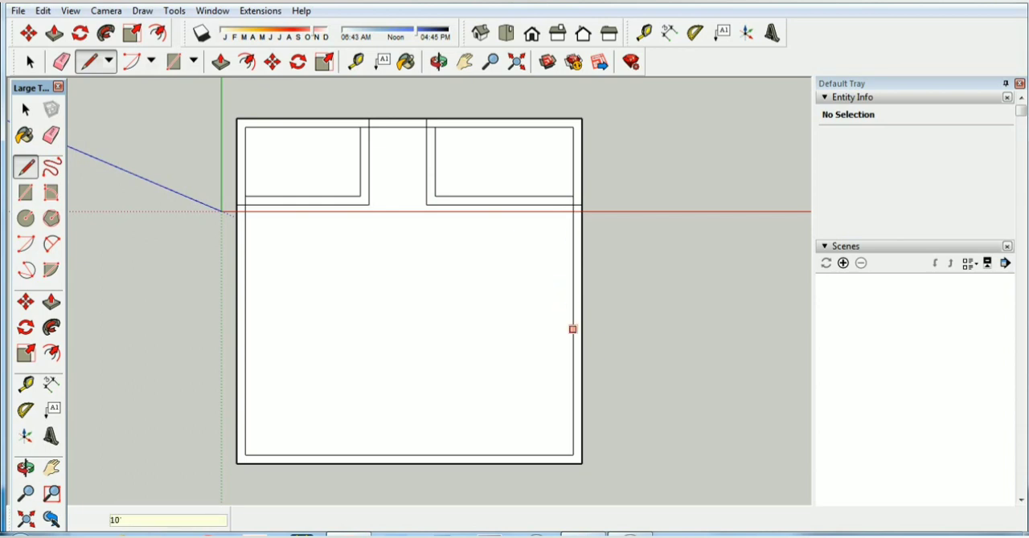
# Close the 12' by 10' bedroom with a 12' line parallel to the red axis and a 10' line up to the kitchen wall
pyautogui.click(572, 320)
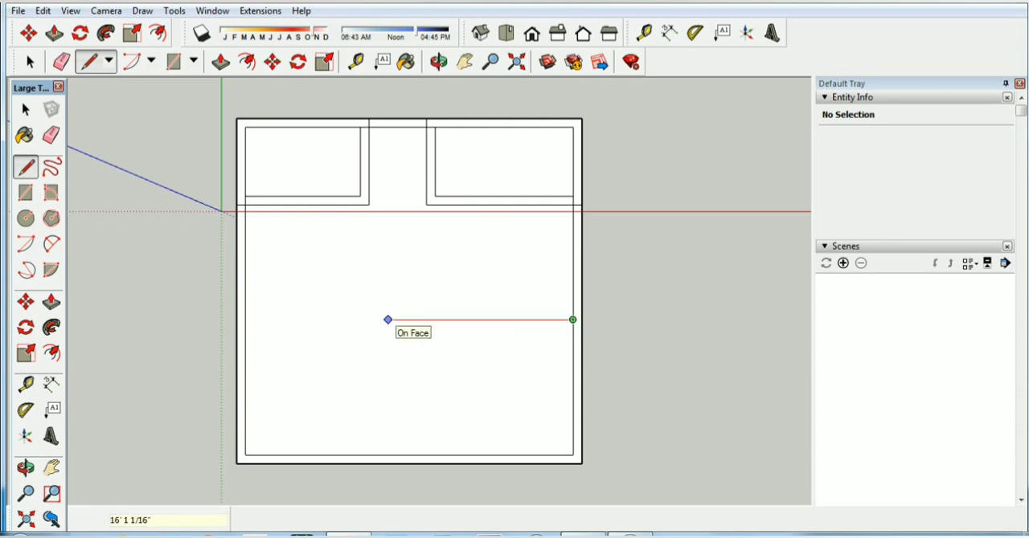
pyautogui.write("12'")
pyautogui.press('Return')
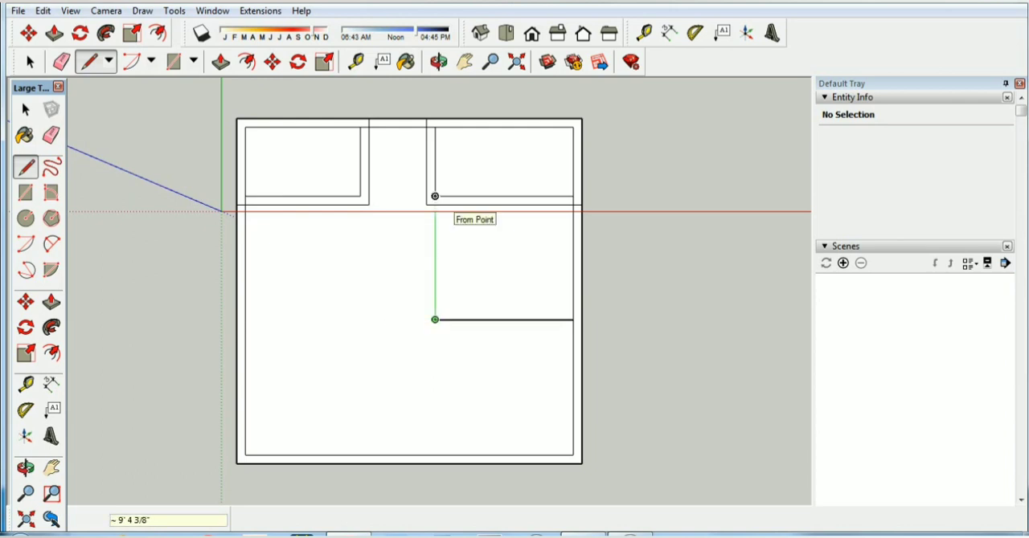
pyautogui.write("10'")
pyautogui.press('Return')
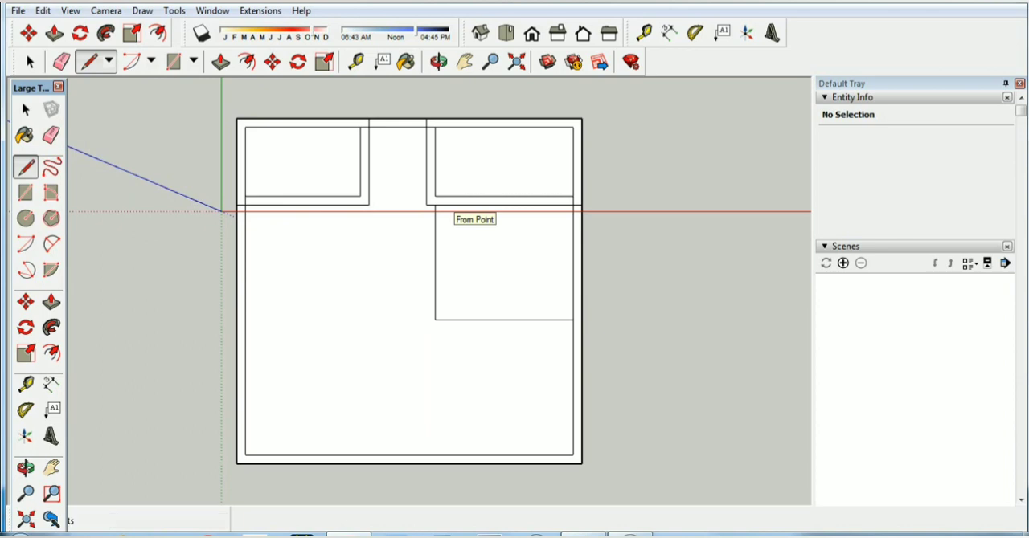
pyautogui.press('space')
# Offset the 12' by 10' bedroom's outline 9" outward to form its walls, and select the bedroom's lower inner edge
pyautogui.click(246, 62)
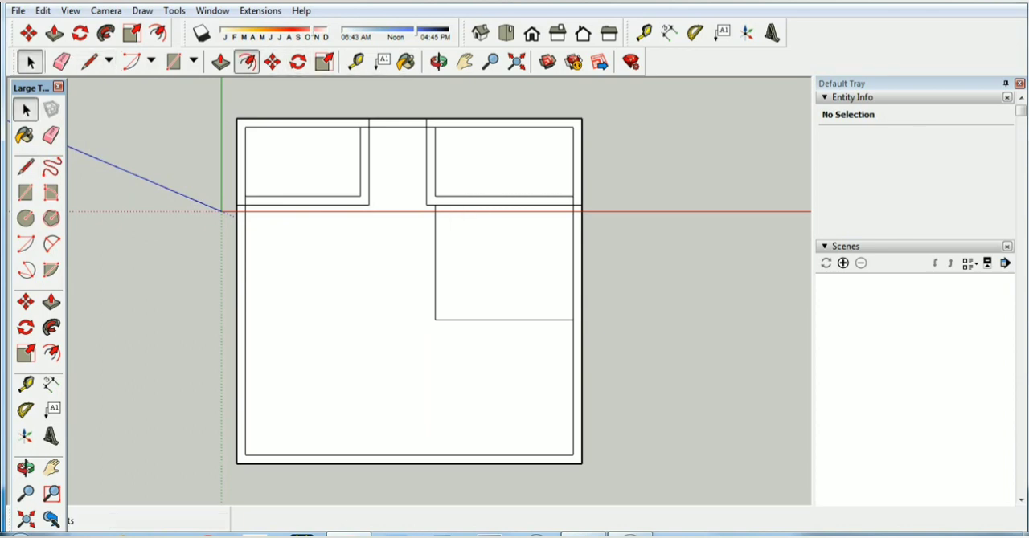
pyautogui.click(488, 320)
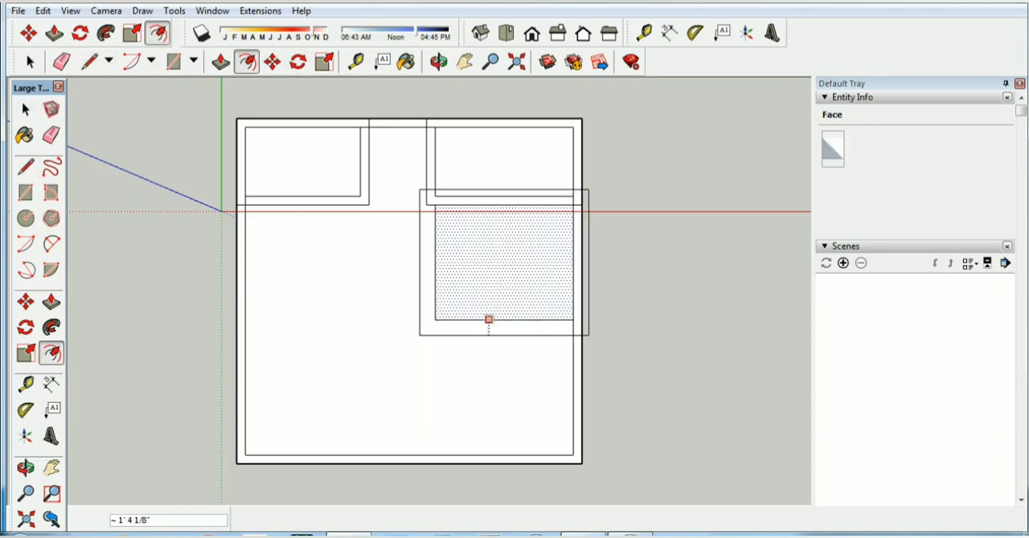
pyautogui.write('9')
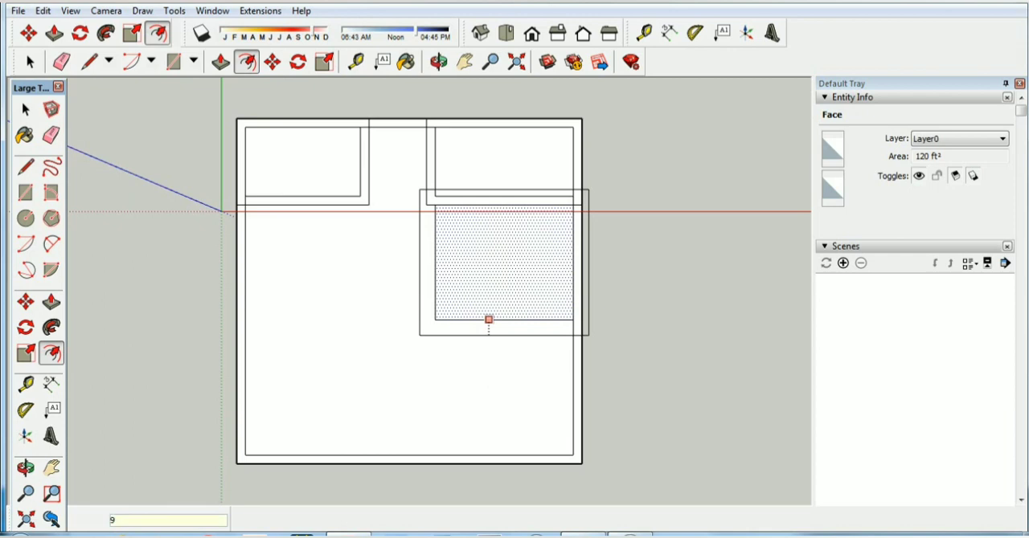
pyautogui.press('Return')
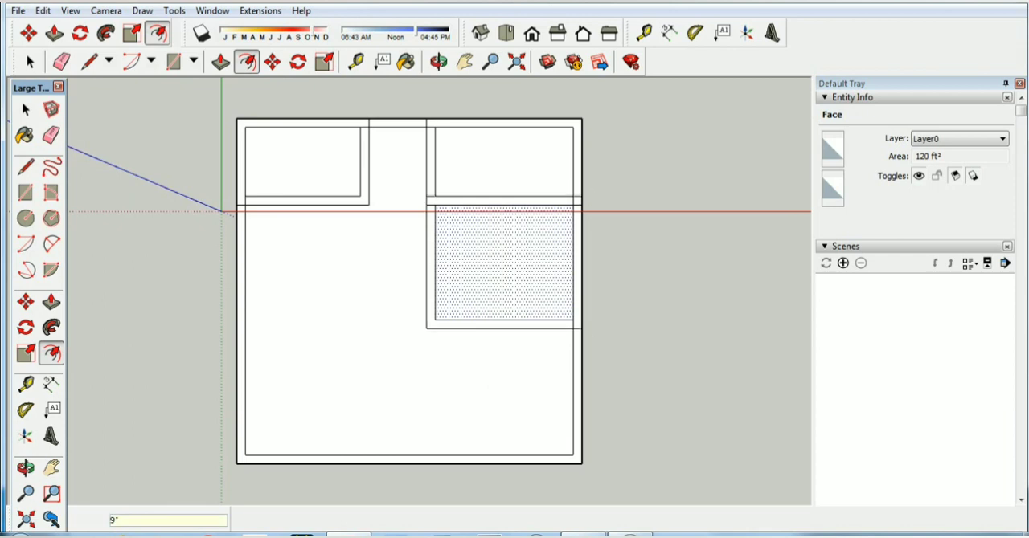
pyautogui.press('space')
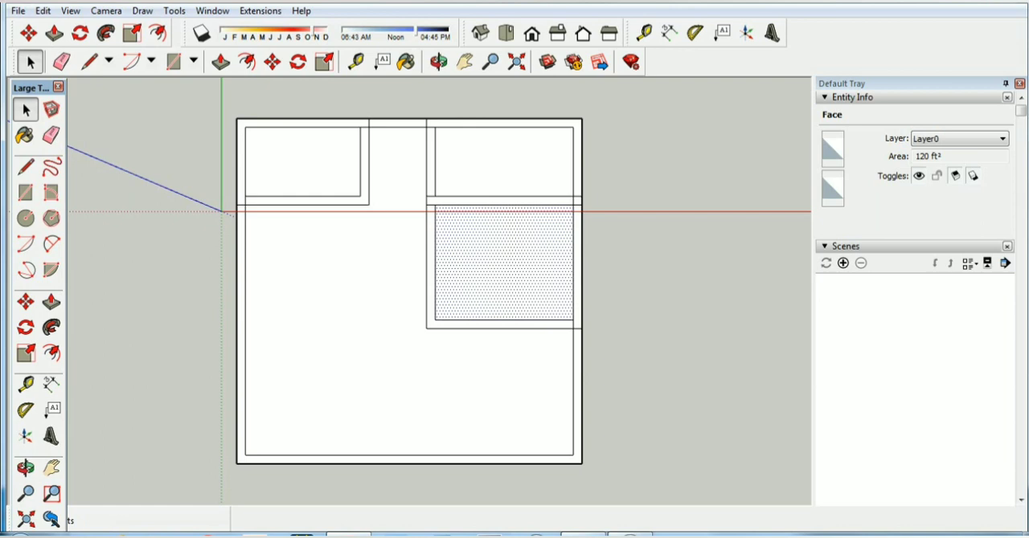
pyautogui.click(504, 320)
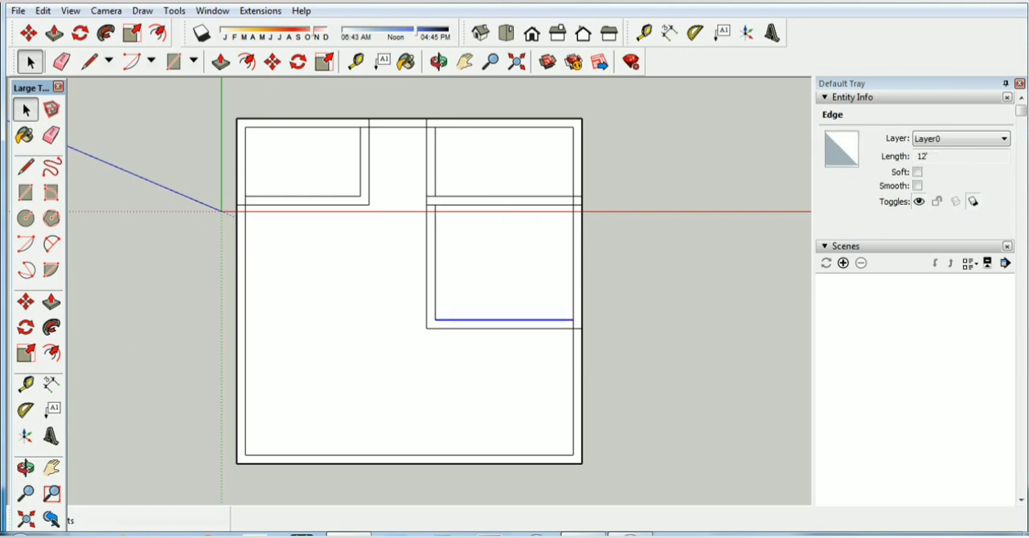
# Check the bedroom's lower inner edge, its floor face and the L-shaped wall strip around it by selecting each, and clear the selection
pyautogui.click(635, 322)
pyautogui.click(504, 320)
pyautogui.click(635, 322)
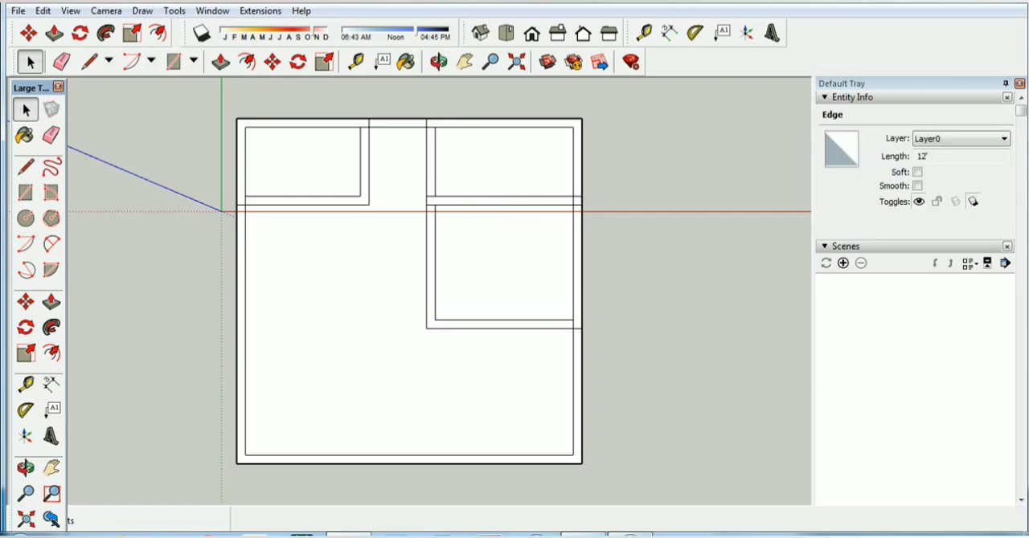
pyautogui.click(502, 272)
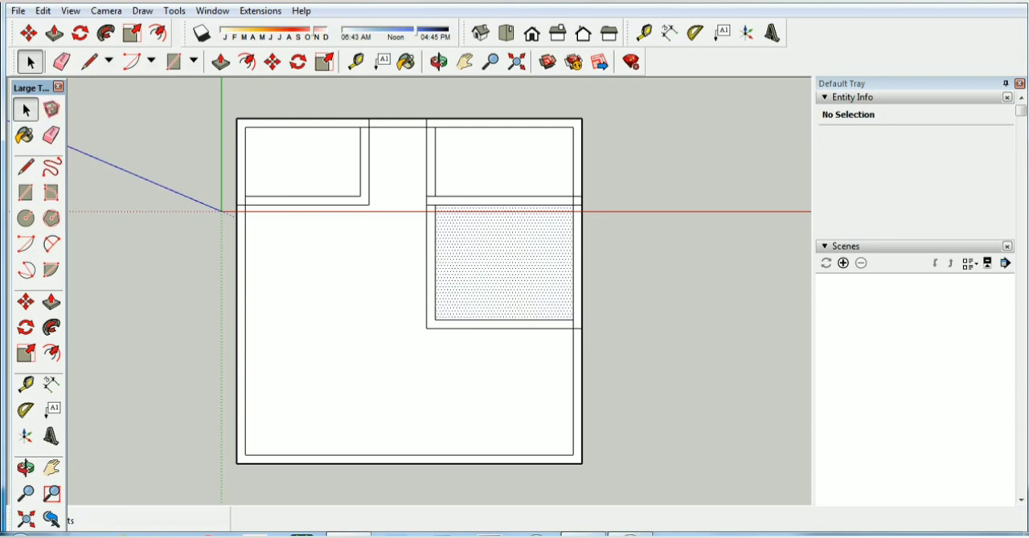
pyautogui.click(503, 324)
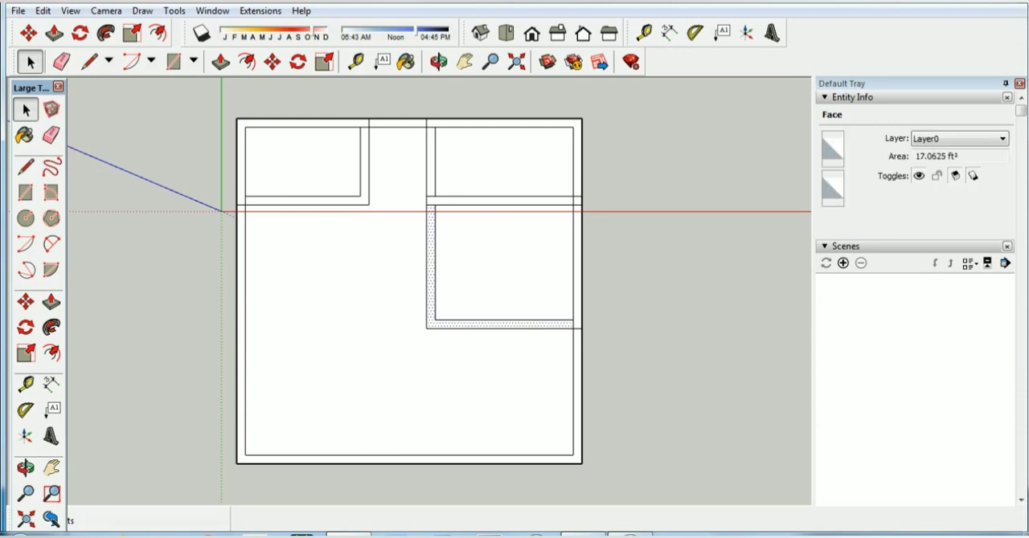
pyautogui.click(651, 324)
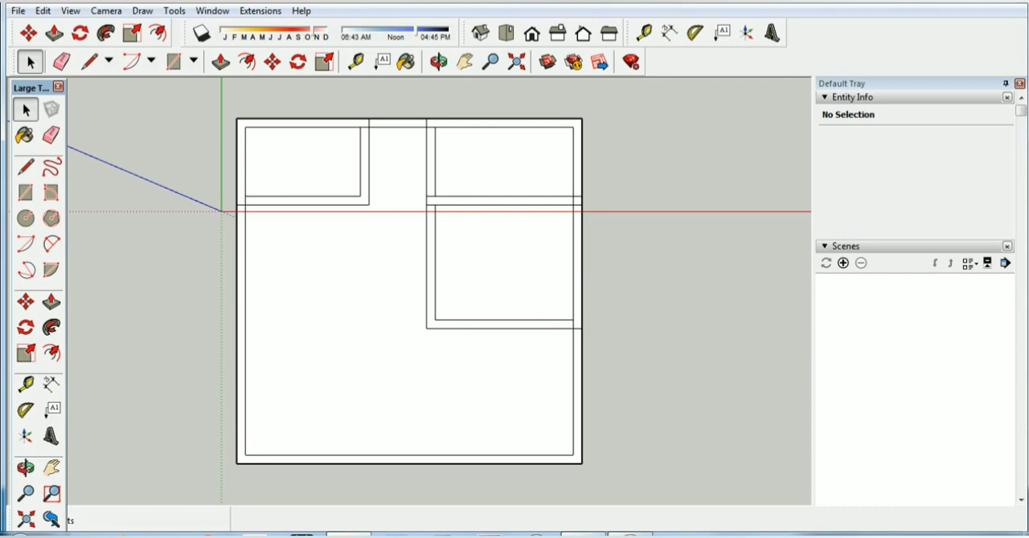
# Following the floor plan image, draw a 4' line down the inner outline's right edge, starting at the bedroom wall's outer line
pyautogui.click(589, 535)
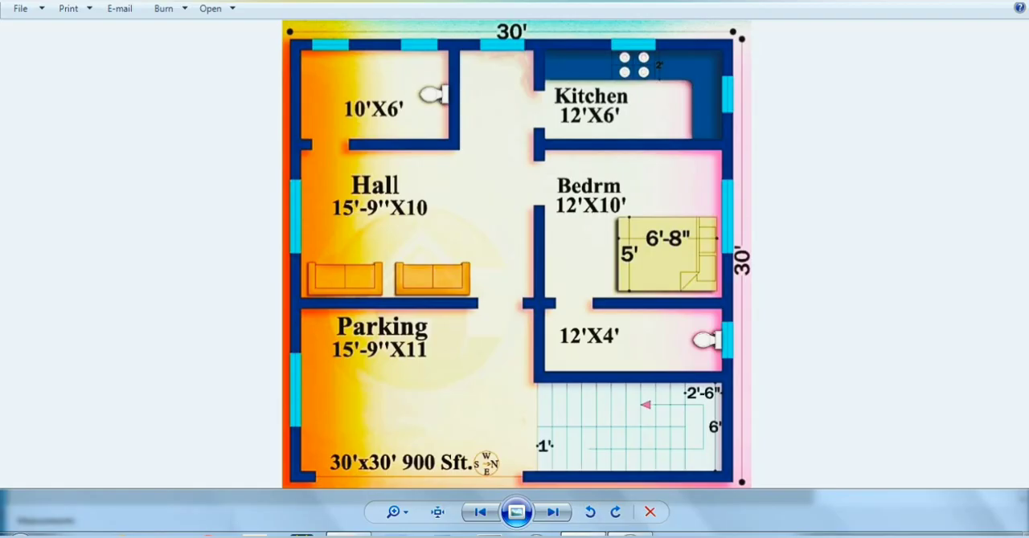
pyautogui.click(352, 534)
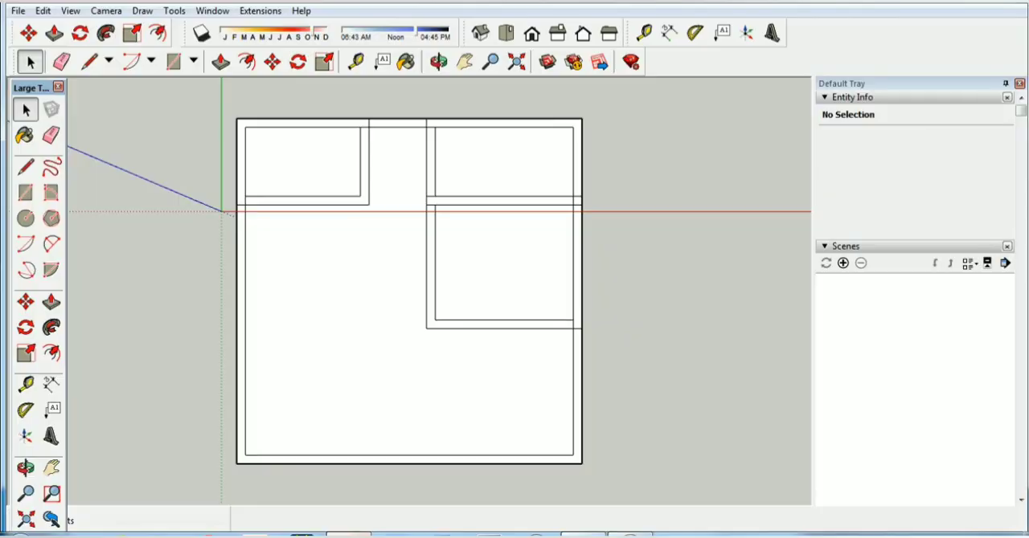
pyautogui.click(89, 62)
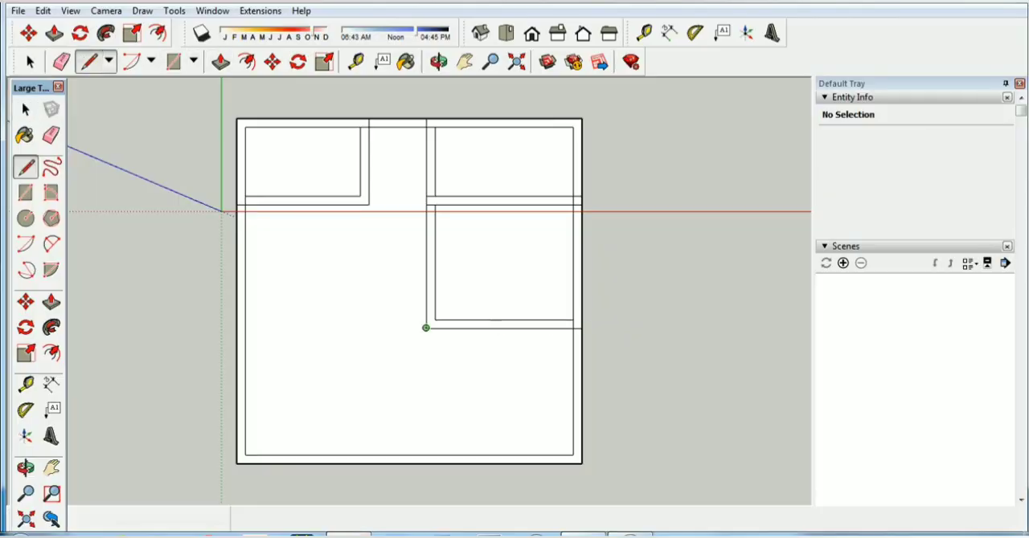
pyautogui.click(572, 328)
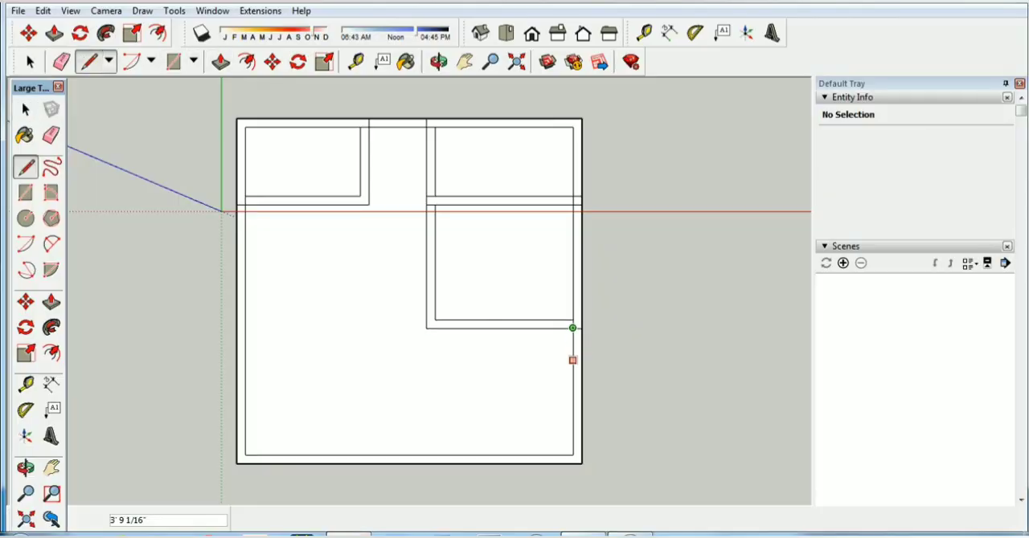
pyautogui.write('4')
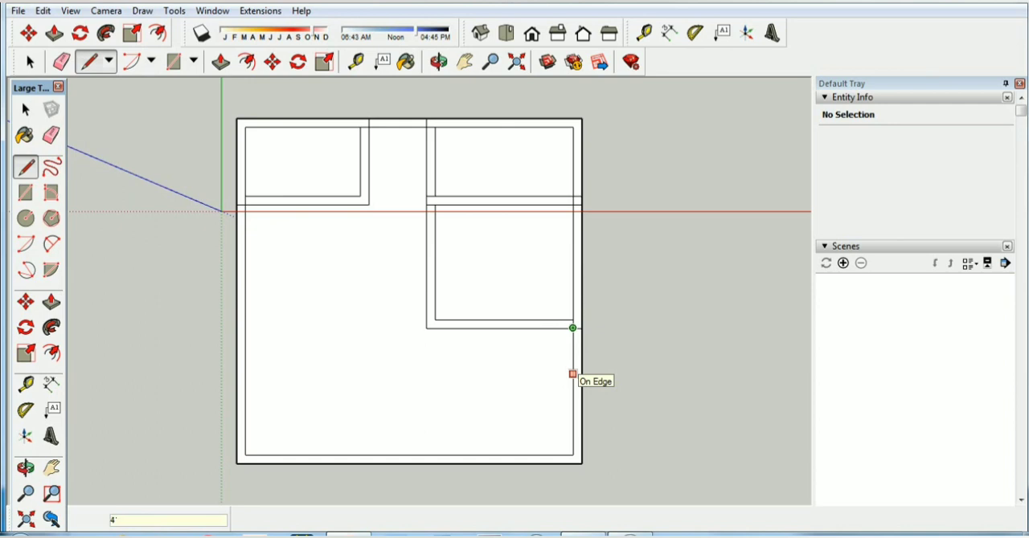
pyautogui.press('Return')
# Close the 12' by 4' room with a 12' line parallel to the red axis and a 4' line up to the bedroom wall
pyautogui.click(573, 374)
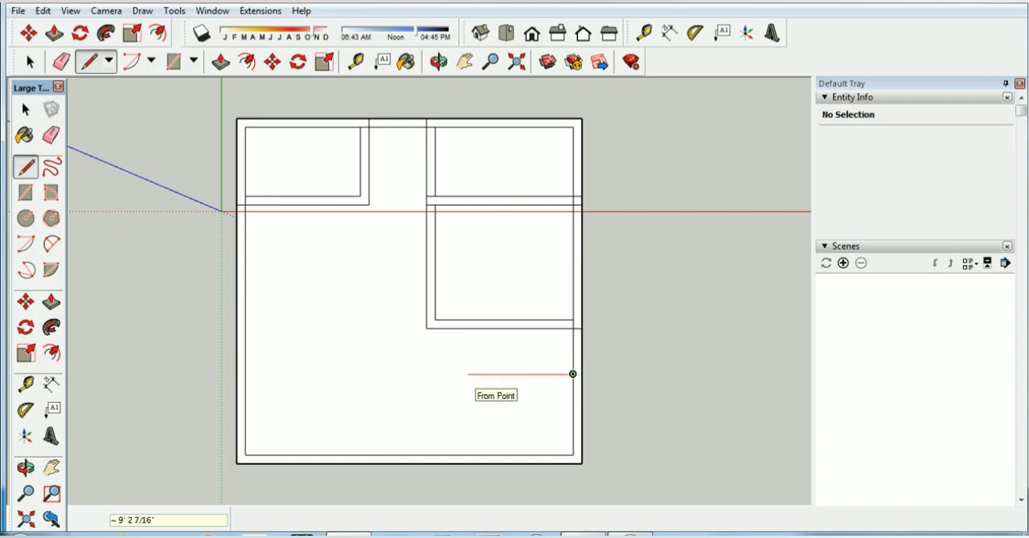
pyautogui.write("12'")
pyautogui.press('Return')
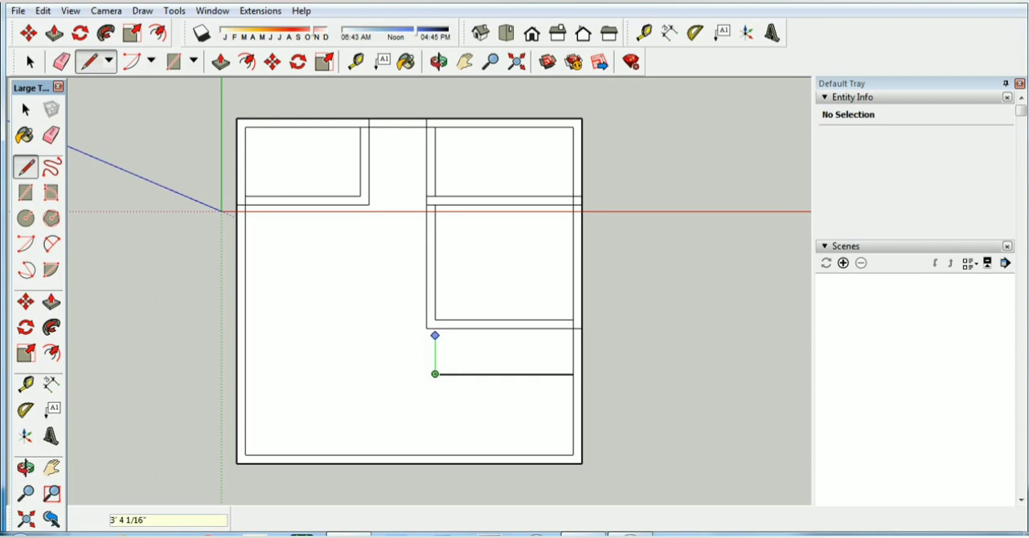
pyautogui.write('4')
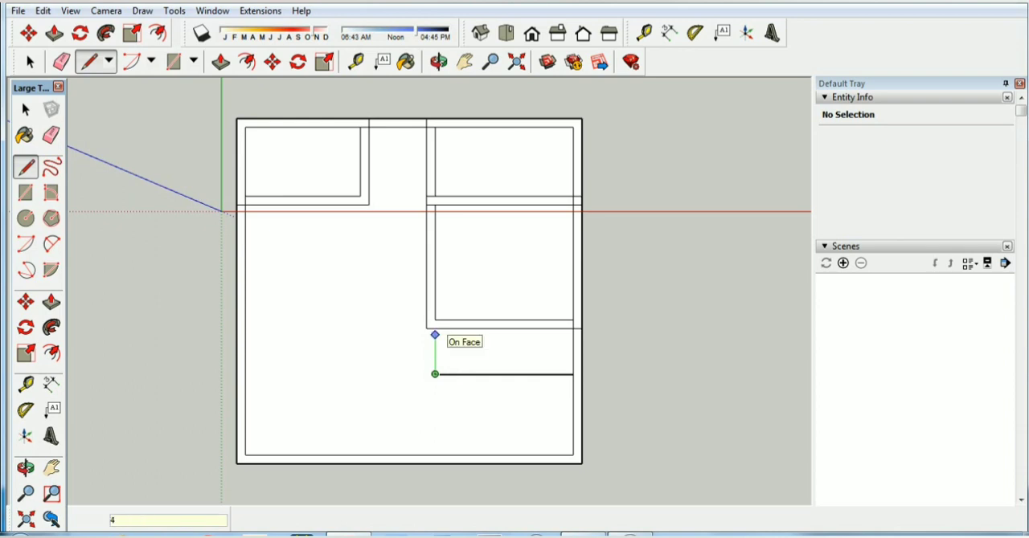
pyautogui.write("'")
pyautogui.press('Return')
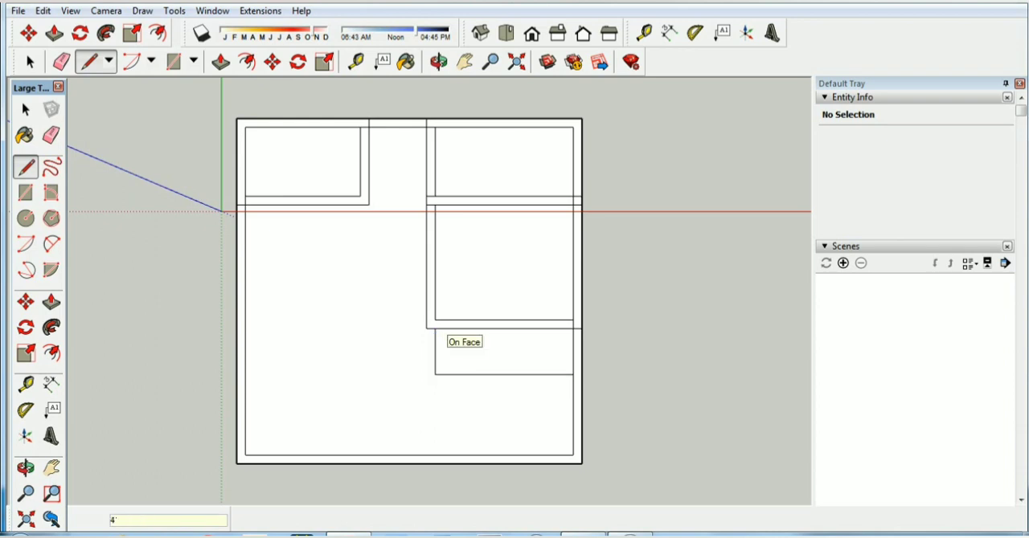
pyautogui.press('space')
# Offset the 12' by 4' room's outline 9" outward to form its walls, and check the resulting L-shaped wall strip
pyautogui.click(247, 61)
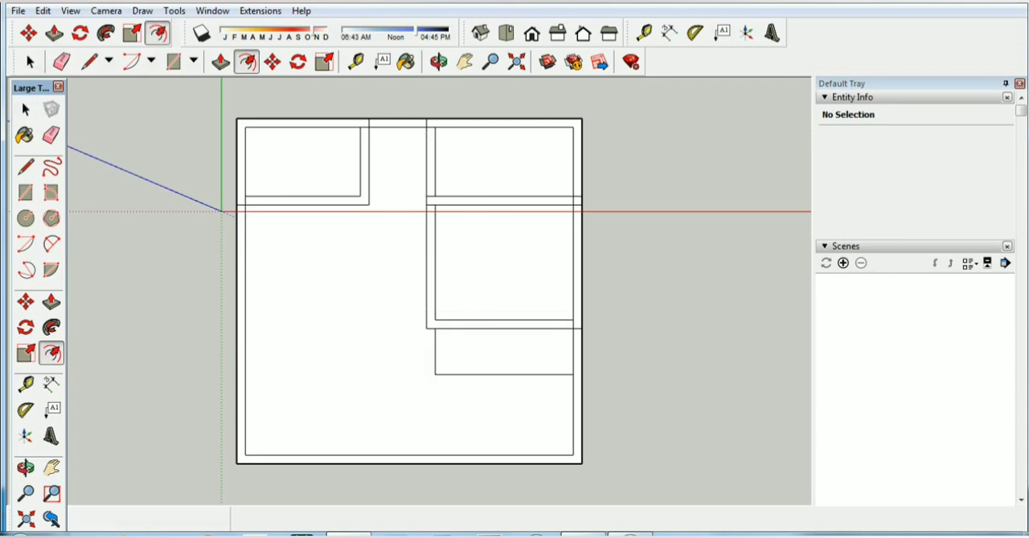
pyautogui.click(492, 374)
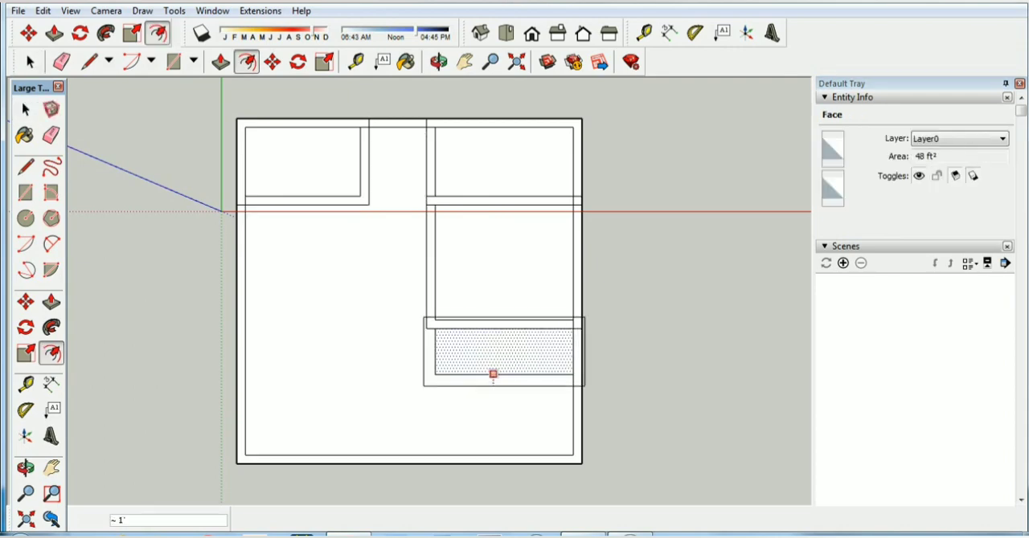
pyautogui.write('9')
pyautogui.press('Return')
pyautogui.press('space')
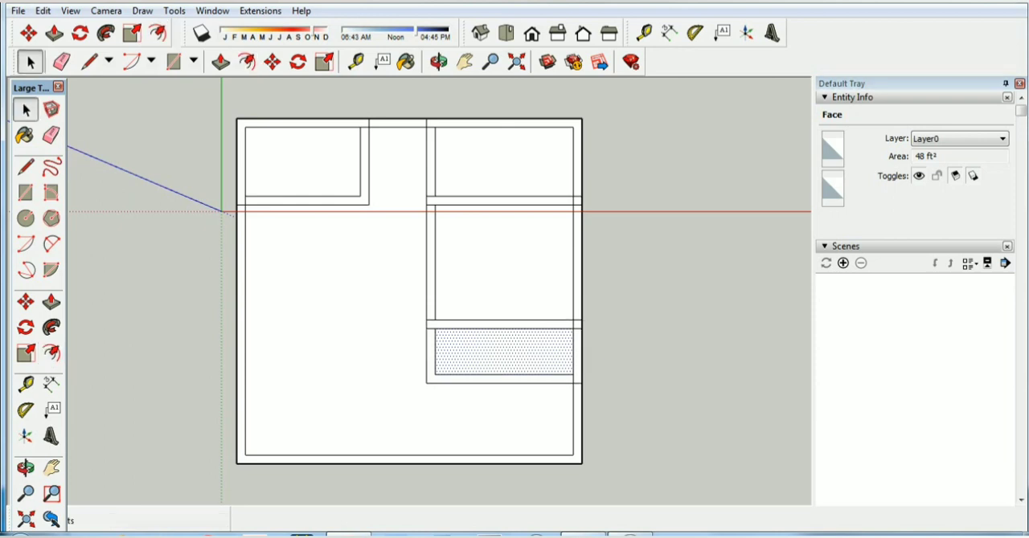
pyautogui.click(500, 379)
pyautogui.click(643, 386)
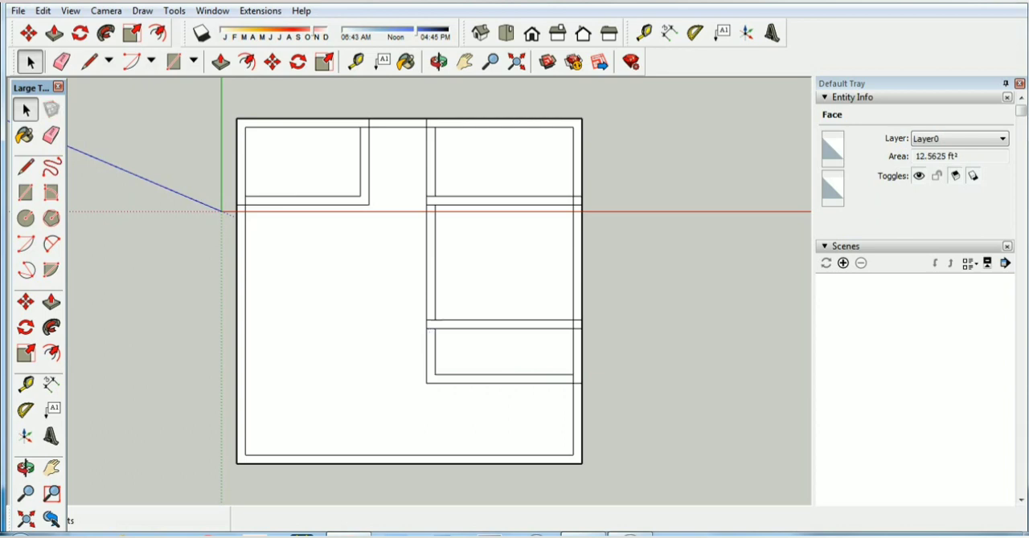
pyautogui.click(500, 378)
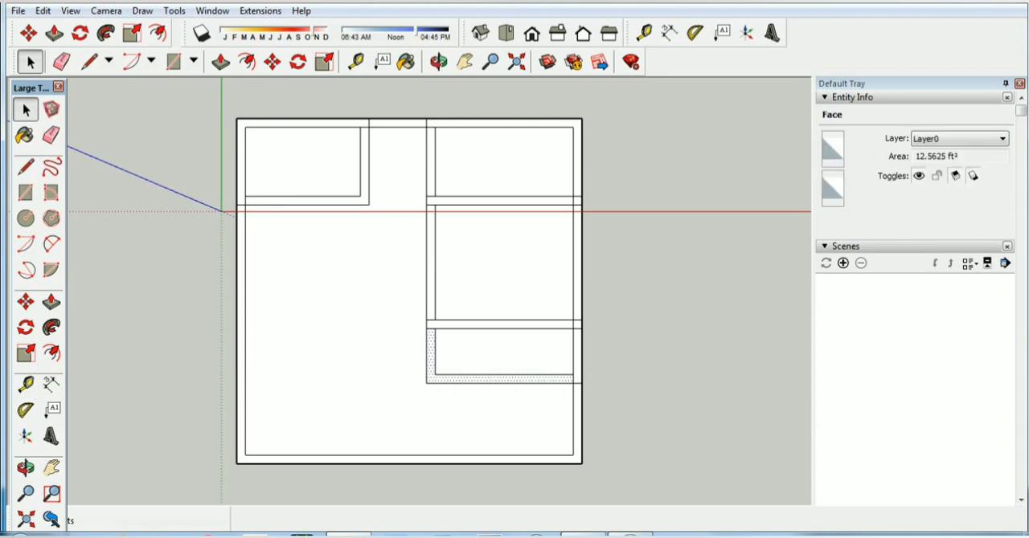
pyautogui.click(643, 386)
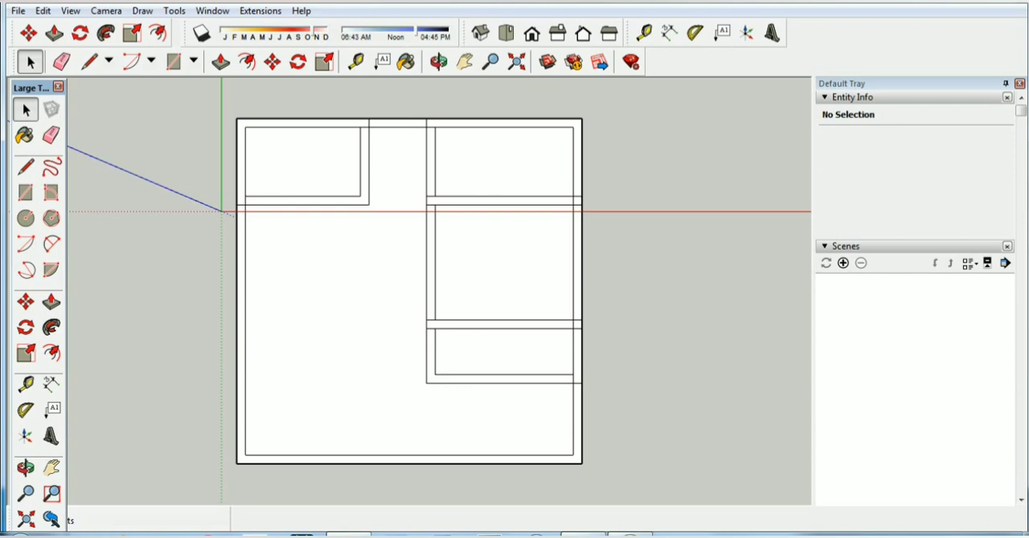
pyautogui.click(588, 536)
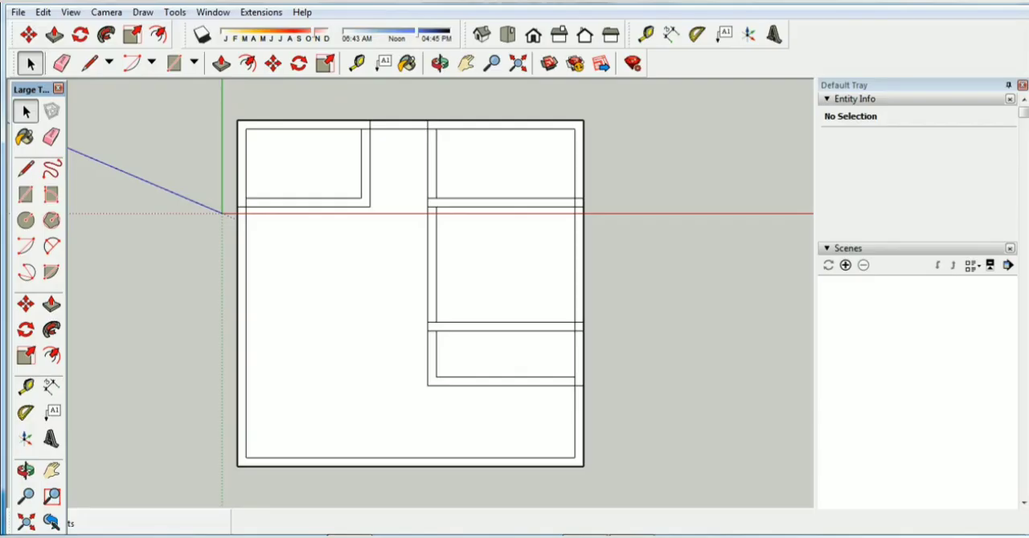
pyautogui.click(89, 63)
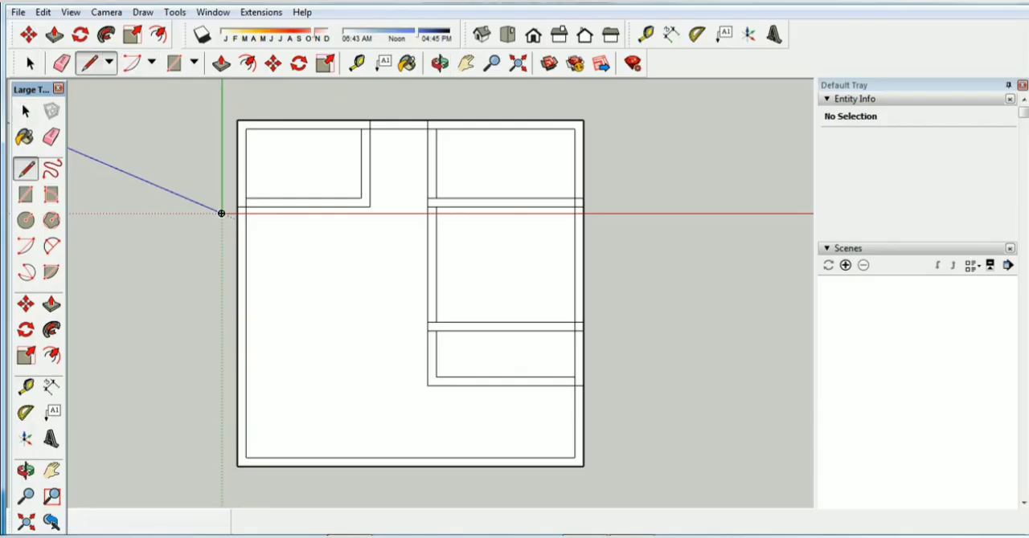
pyautogui.click(246, 207)
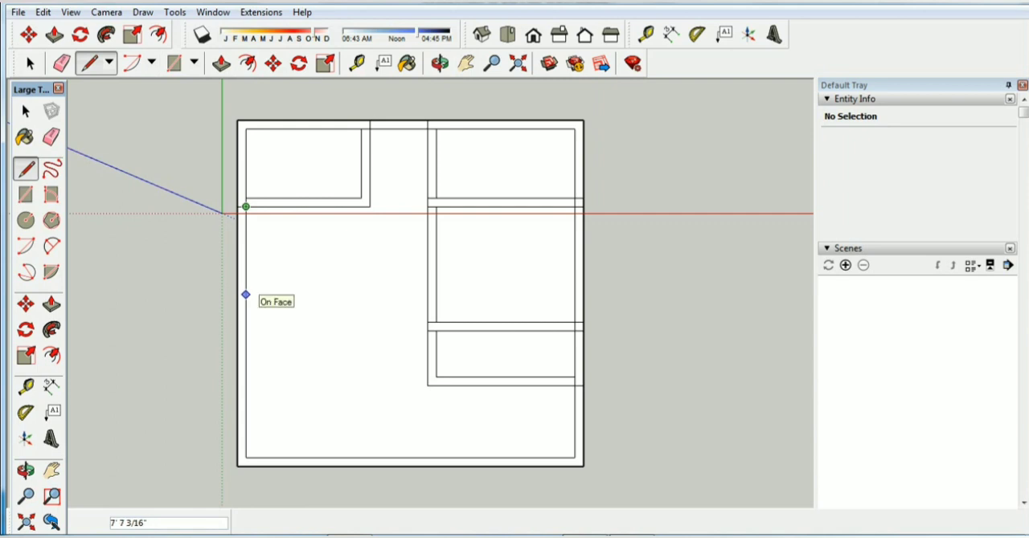
pyautogui.write('10')
pyautogui.press('Return')
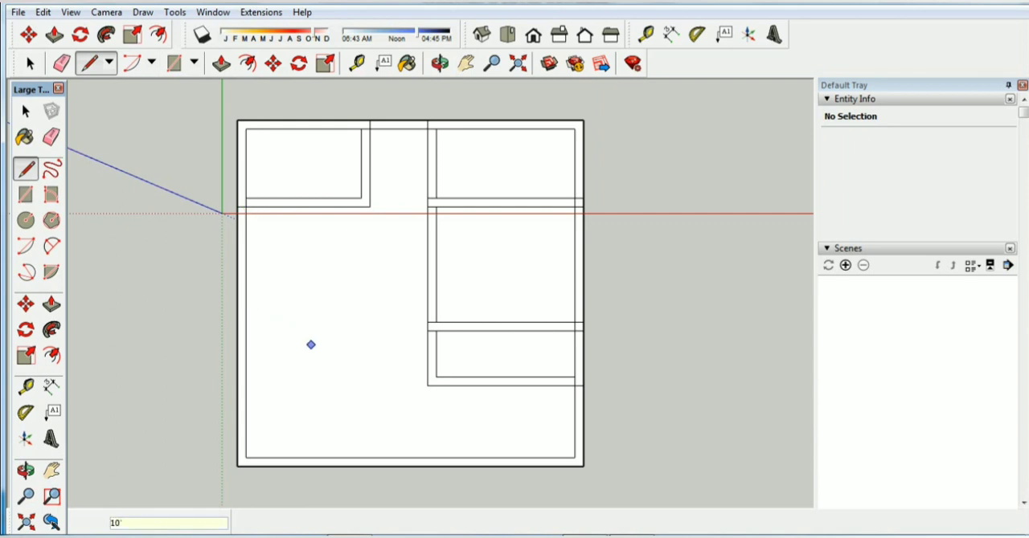
pyautogui.click(246, 322)
pyautogui.write('1')
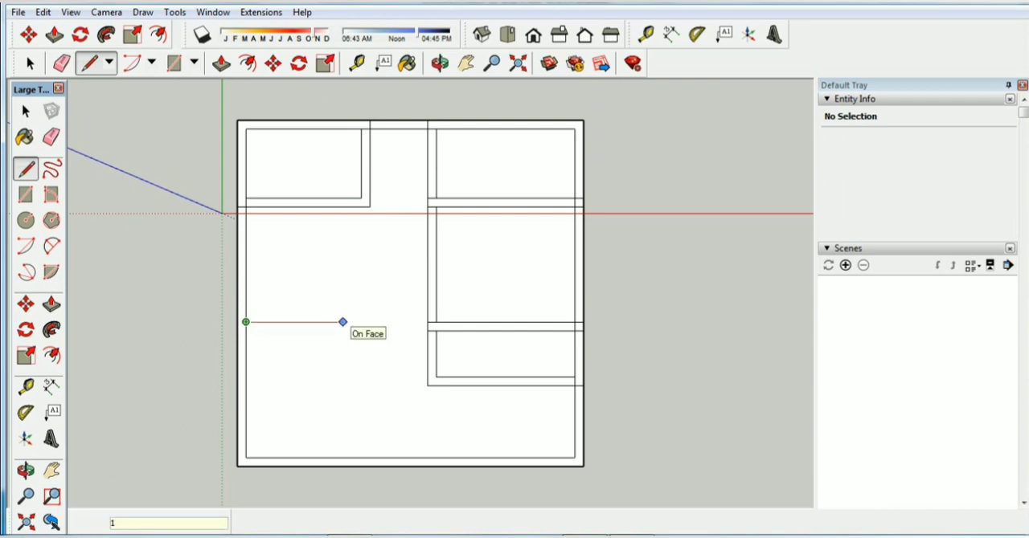
pyautogui.write('5\'9"')
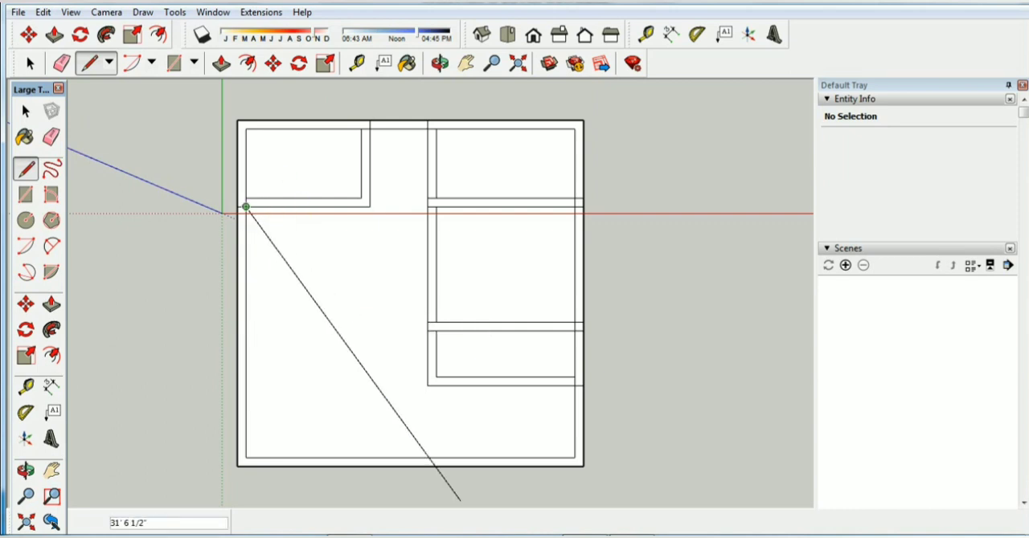
# Following the floor plan image, draw a 10' line down the inner outline's left edge, starting at the 10' by 6' room wall's outer line
pyautogui.click(585, 537)
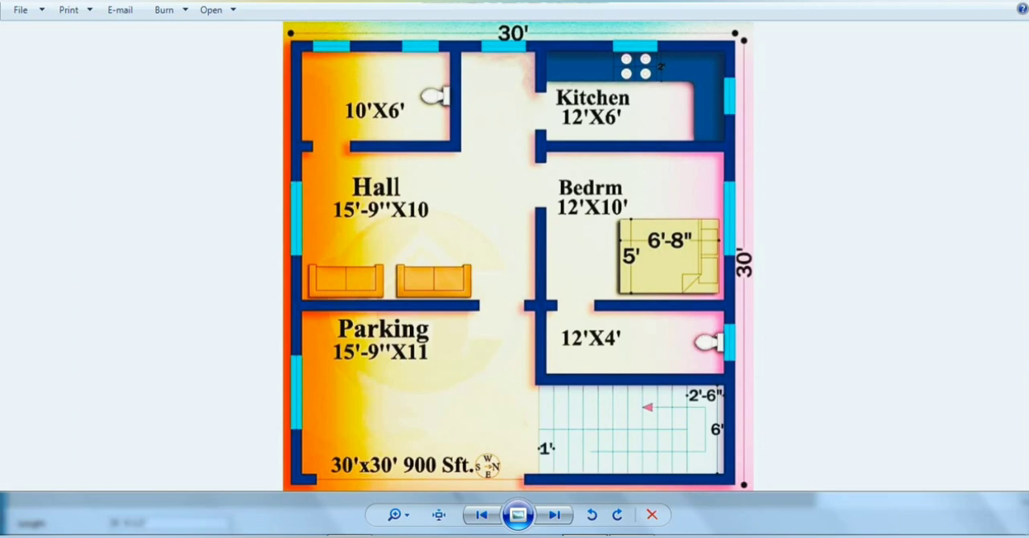
pyautogui.click(585, 537)
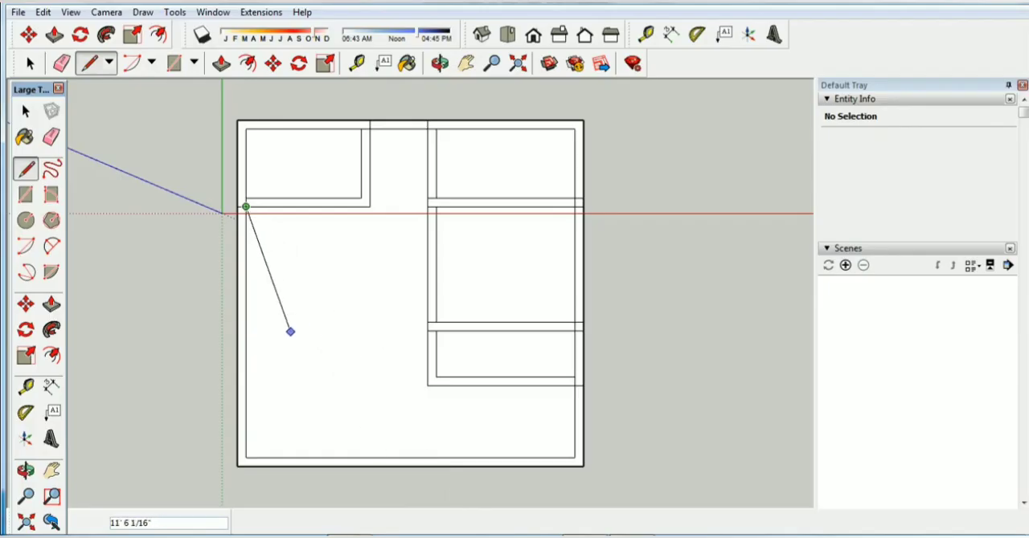
pyautogui.write("10'")
pyautogui.press('Return')
pyautogui.write('10')
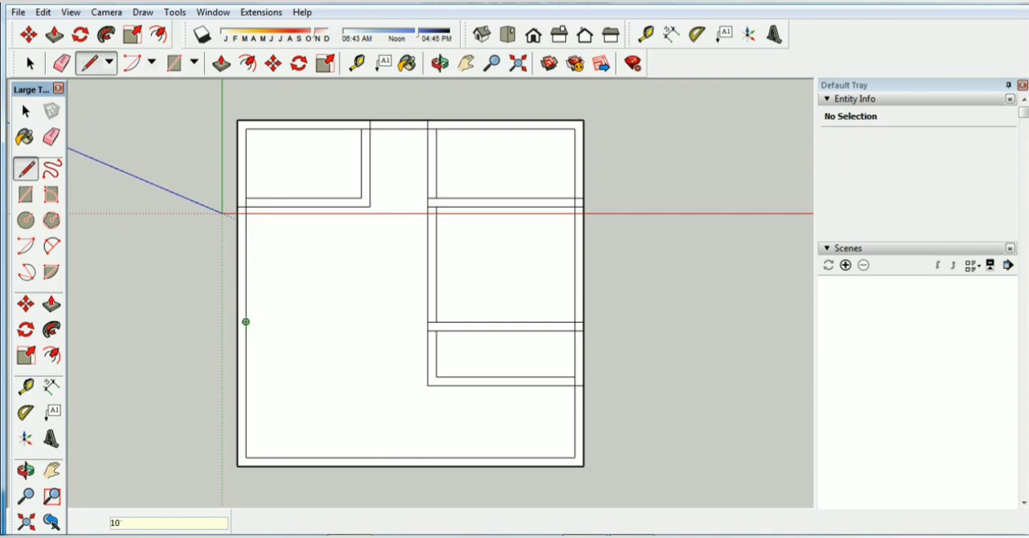
# Draw the hall's 15'9" lower line parallel to the red axis, from the 10' line's end to the bedroom wall
pyautogui.click(246, 322)
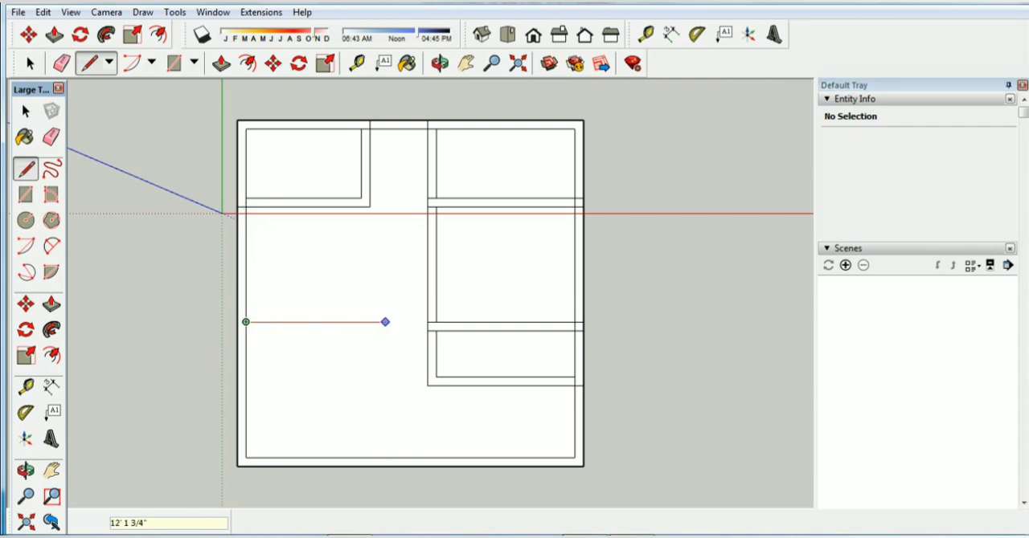
pyautogui.write('1')
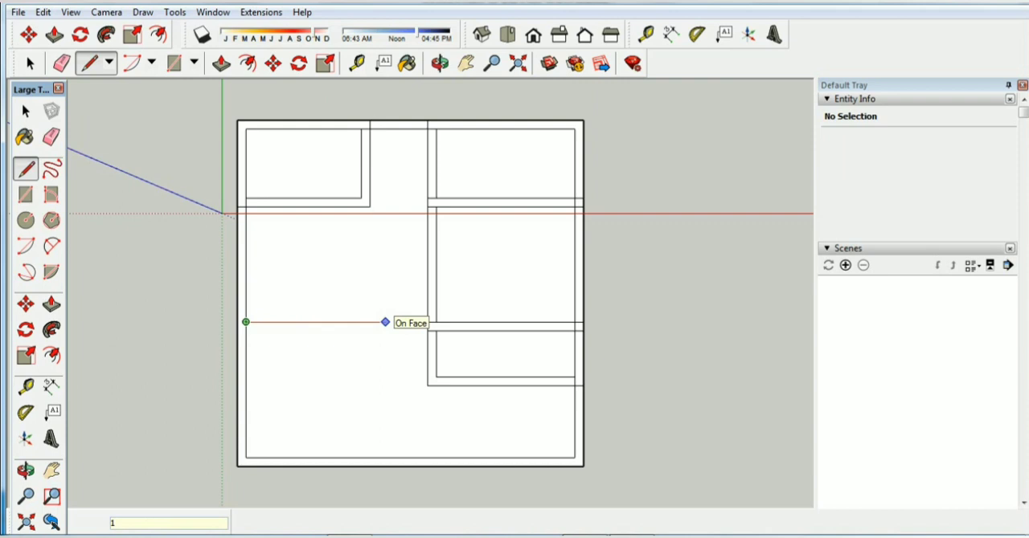
pyautogui.write('5\'9"')
pyautogui.press('Return')
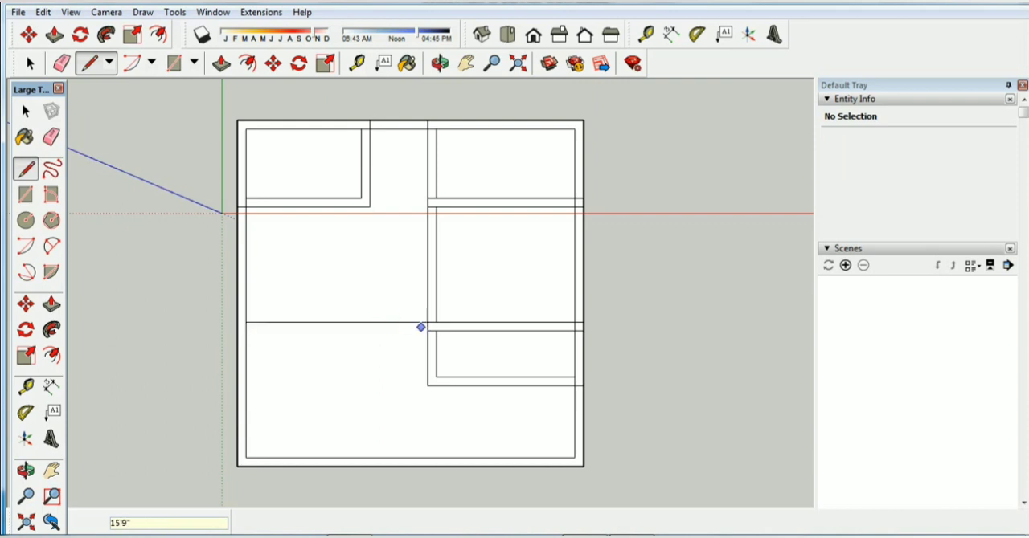
pyautogui.press('space')
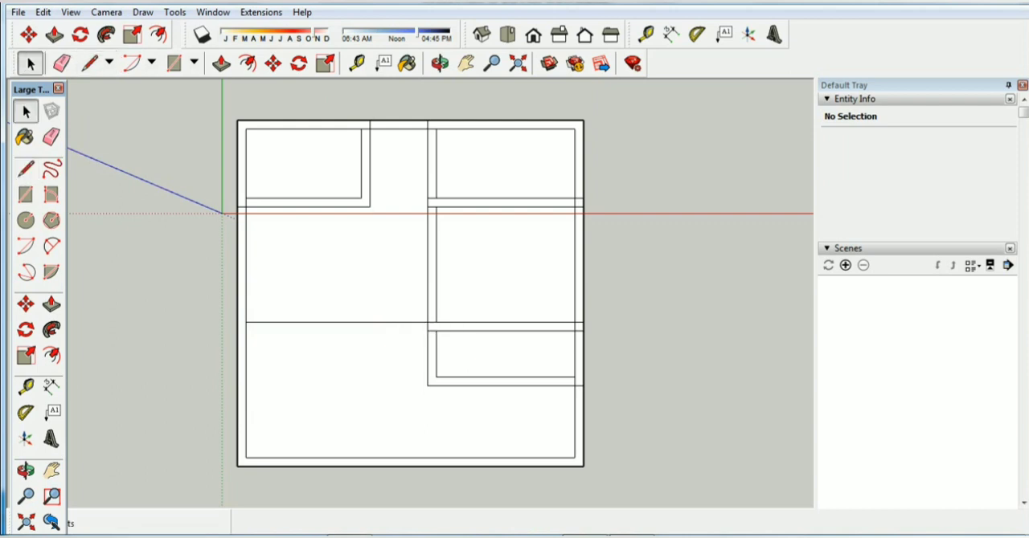
# Draw a 9" line down the inner outline's left edge from the hall's lower line to set the wall thickness
pyautogui.press('l')
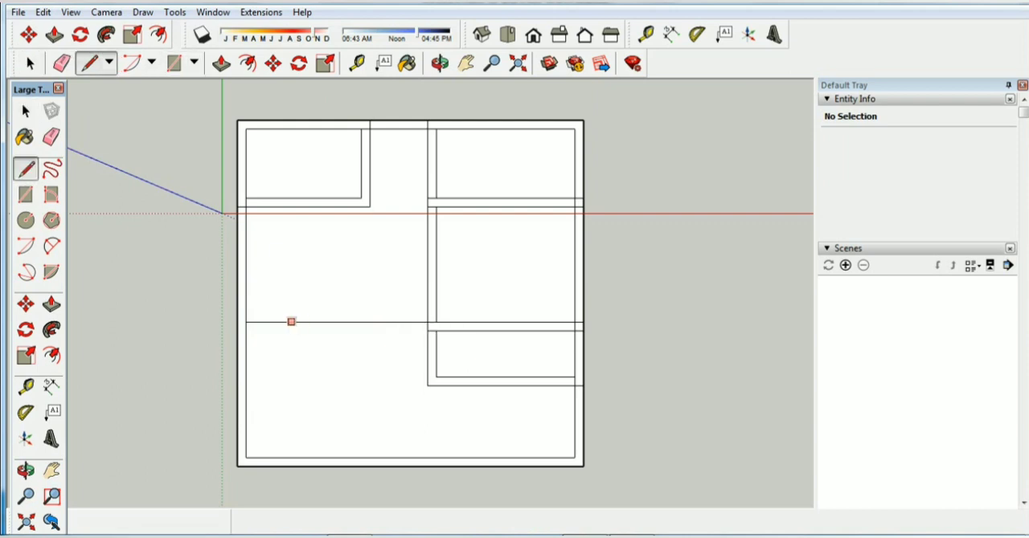
pyautogui.click(246, 322)
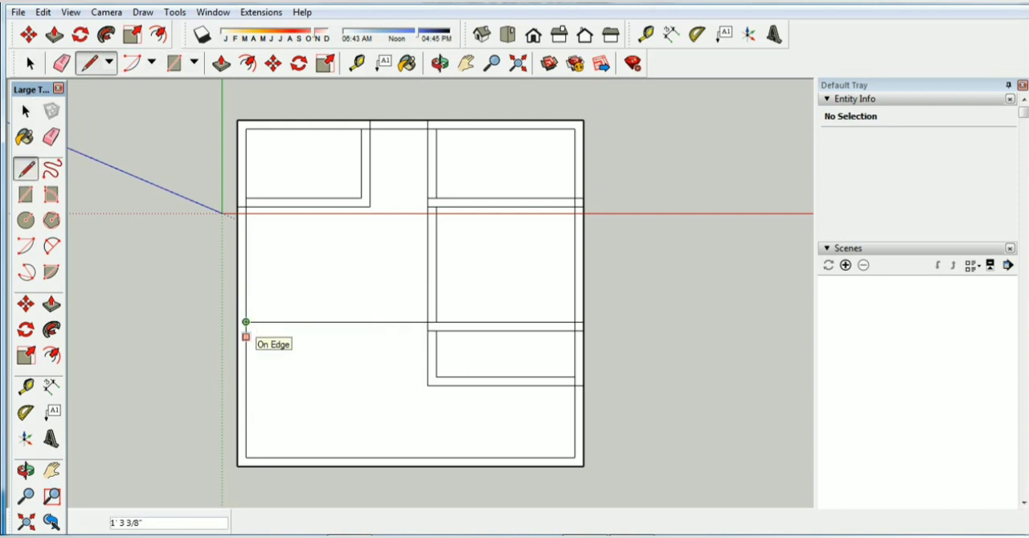
pyautogui.write('9')
pyautogui.press('Return')
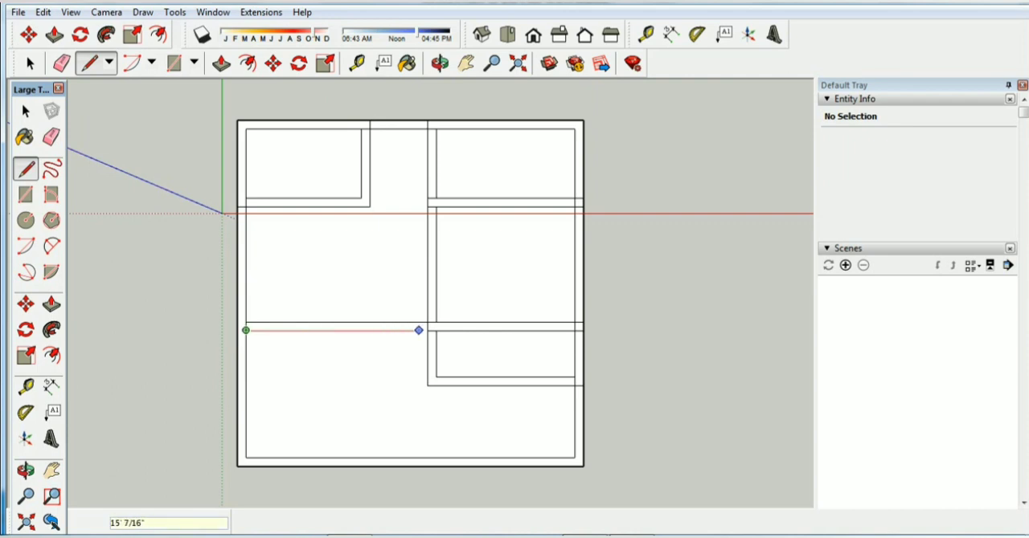
# Complete the hall's lower wall with a line parallel to the red axis, from the 9" line's end to the vertical partition
pyautogui.click(427, 329)
pyautogui.press('space')
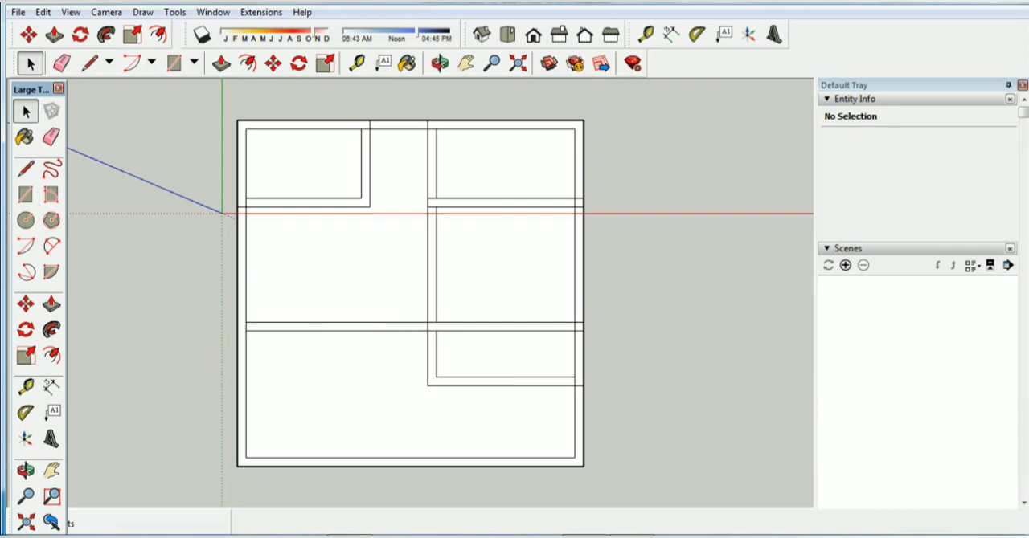
# Draw a 3' line parallel to the red axis, inward from the middle of the inner outline's right edge below the 12' by 4' room
pyautogui.scroll(1, 538, 467)
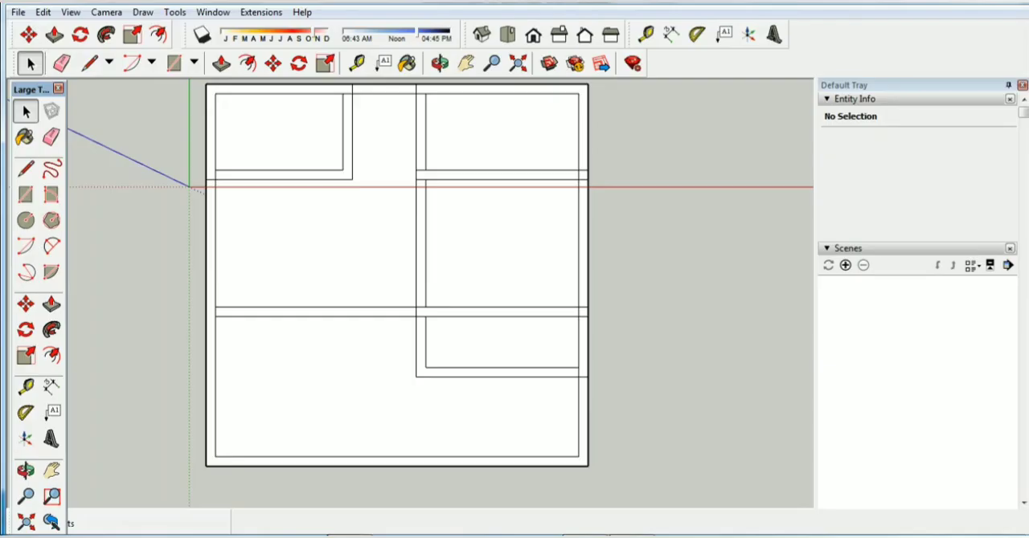
pyautogui.scroll(1, 700, 450)
pyautogui.click(89, 62)
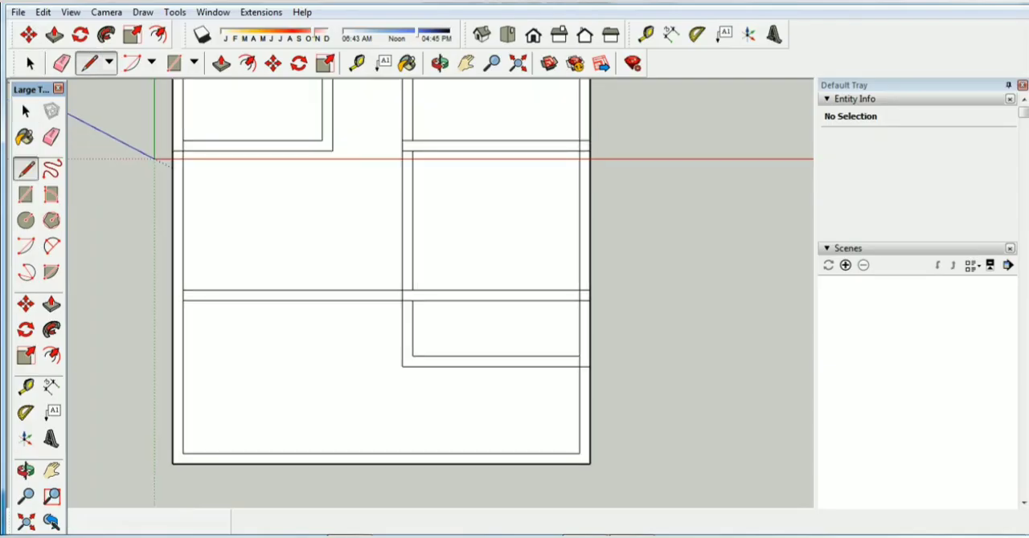
pyautogui.click(578, 410)
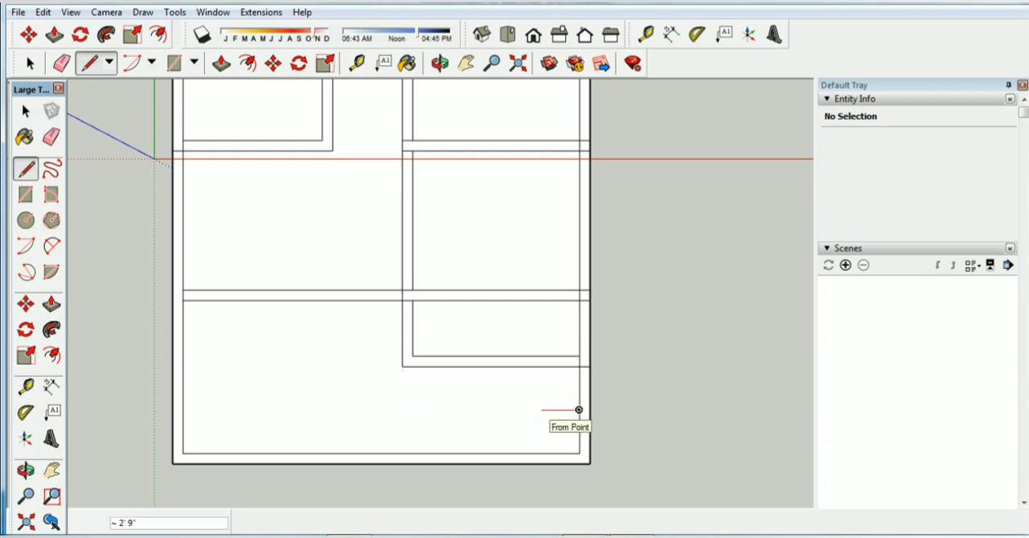
pyautogui.write('2')
pyautogui.press('BackSpace')
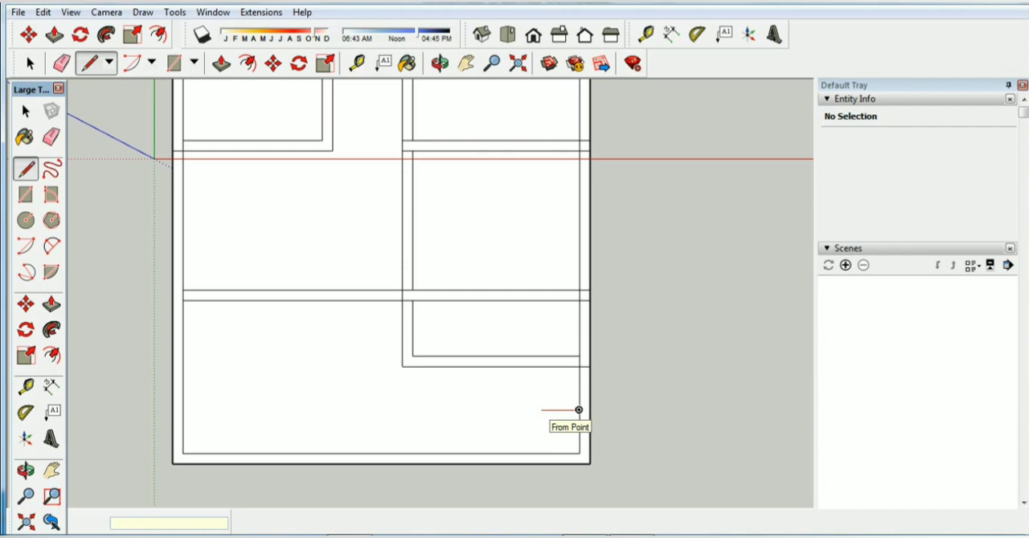
pyautogui.write('3')
pyautogui.press('Return')
pyautogui.press('space')
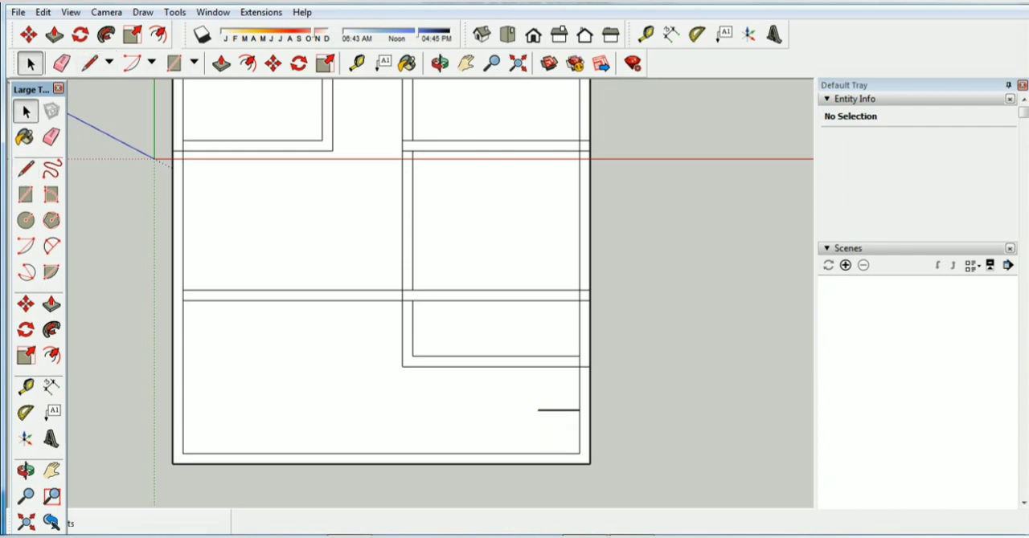
# Draw a 6'3" line through the 3' line's inner end, from the 12' by 4' room's outer wall line to the inner outline's lower edge
pyautogui.click(89, 63)
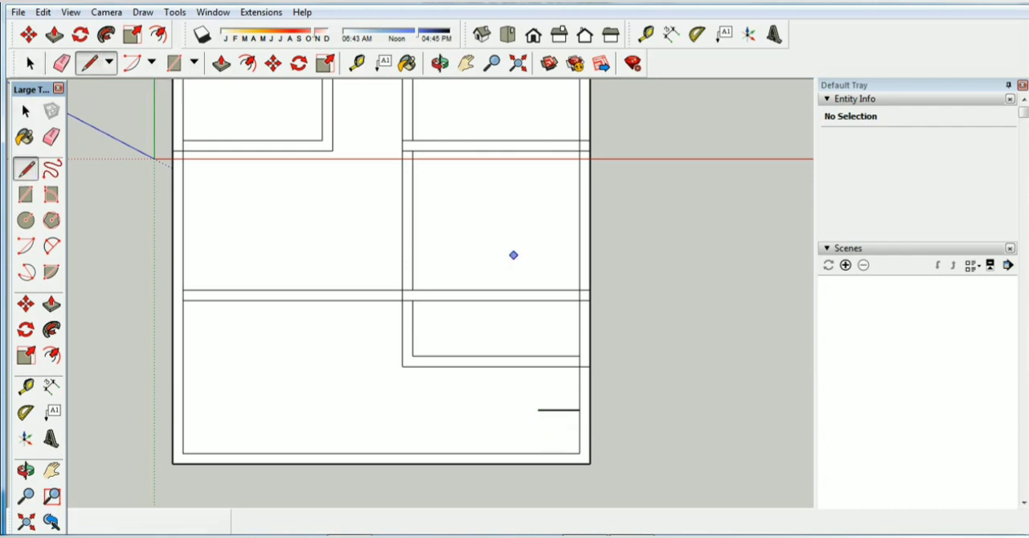
pyautogui.click(536, 410)
pyautogui.click(536, 366)
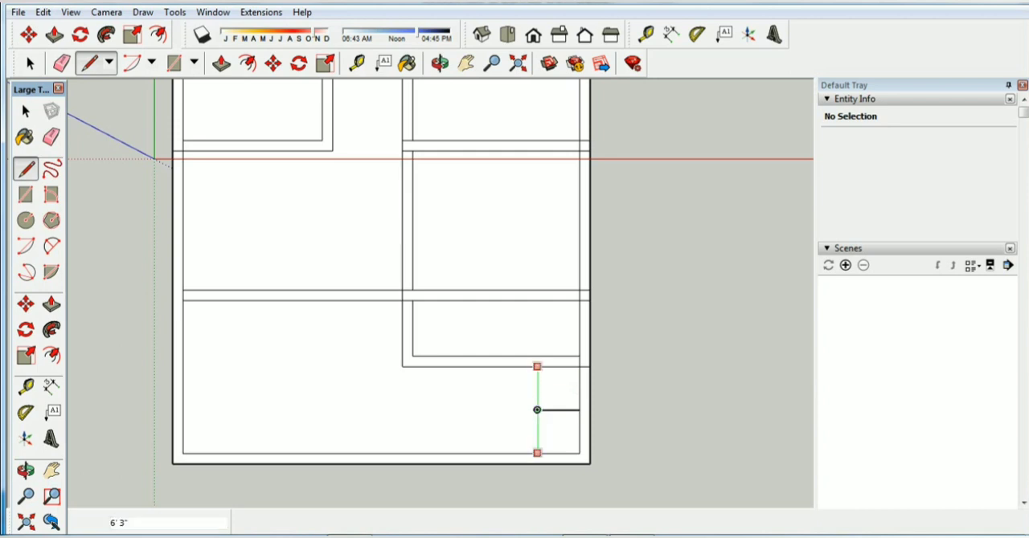
pyautogui.click(537, 452)
pyautogui.press('space')
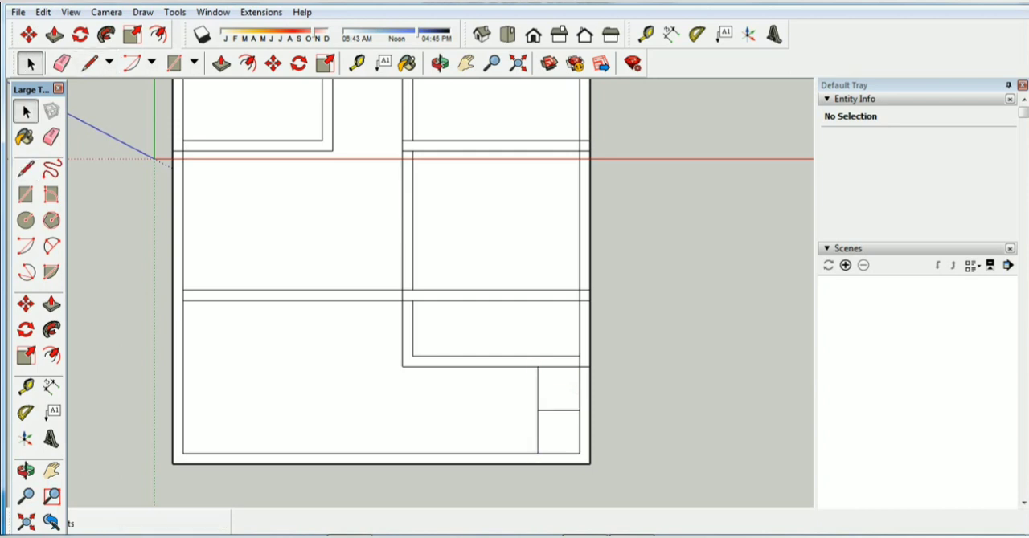
pyautogui.click(538, 389)
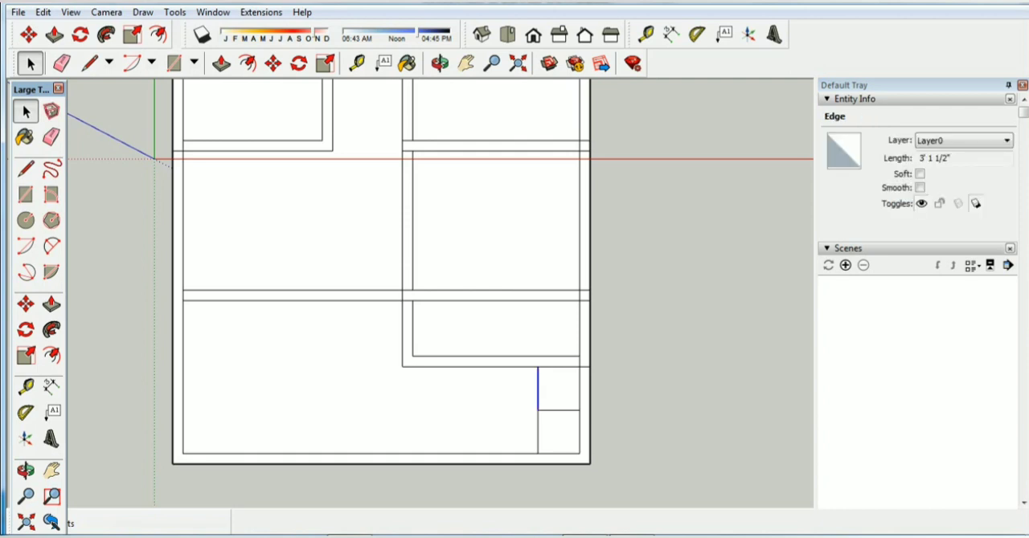
pyautogui.press('Escape')
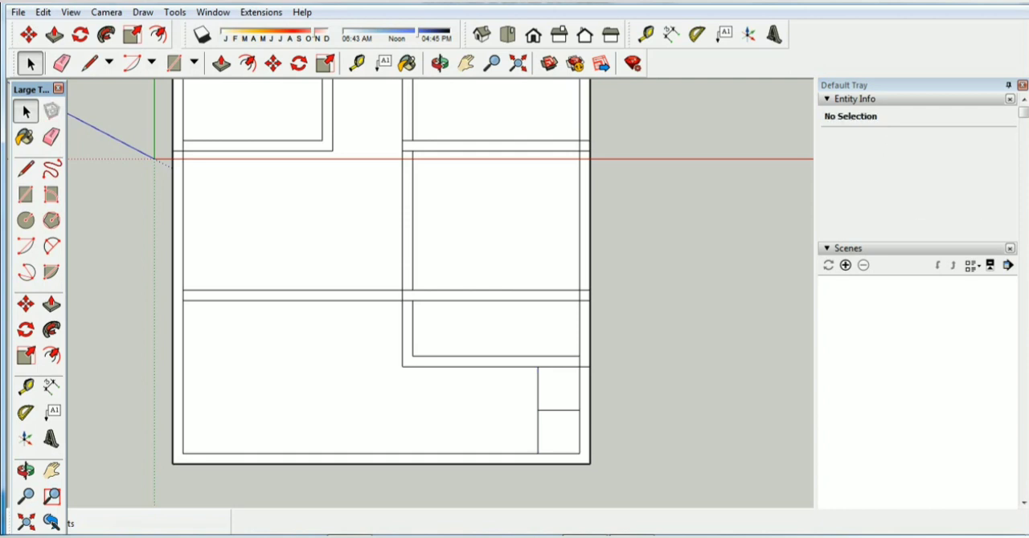
# Mark a 9" wall thickness beside the 6'3" line and draw its parallel second line down to the inner outline
pyautogui.press('l')
pyautogui.click(89, 63)
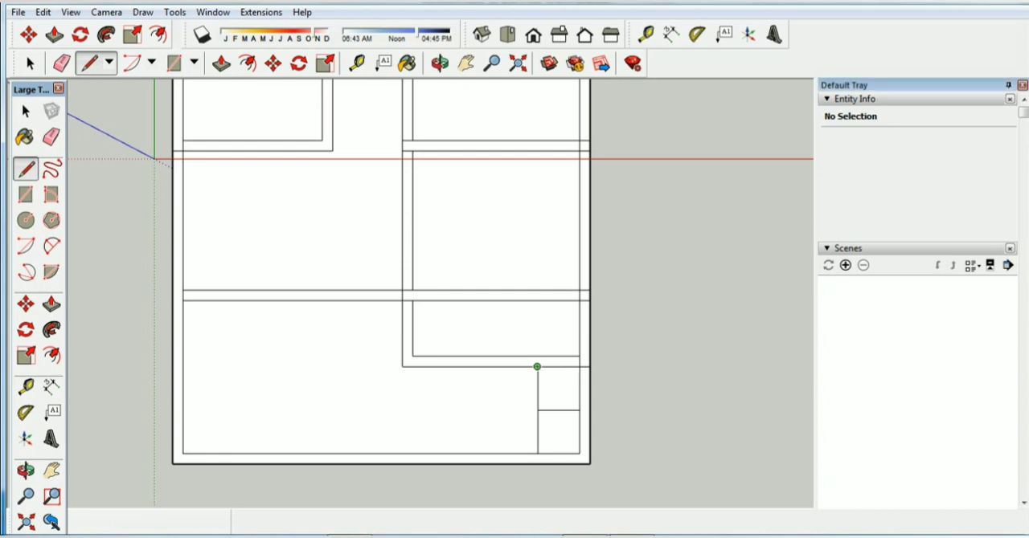
pyautogui.click(537, 367)
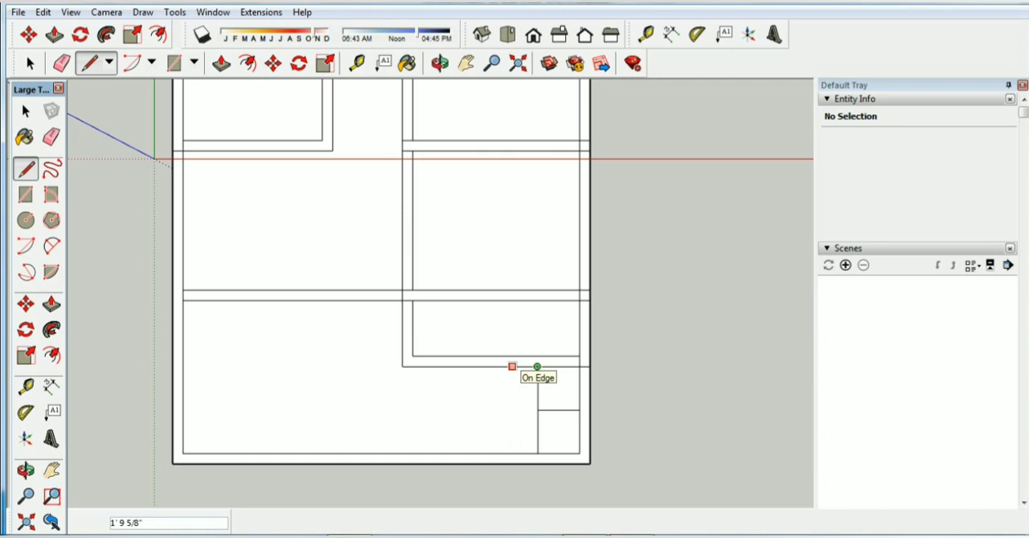
pyautogui.write('9')
pyautogui.press('Return')
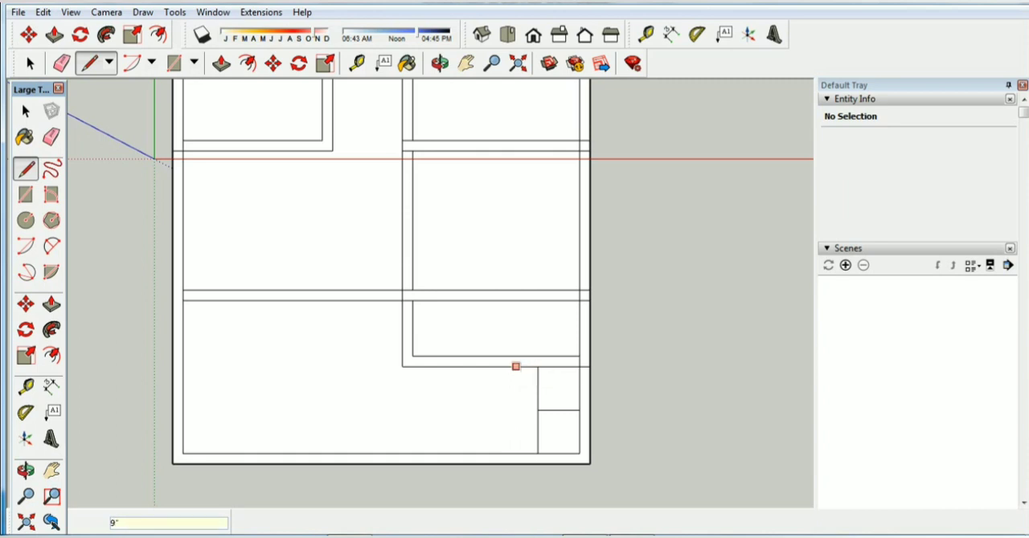
pyautogui.click(527, 366)
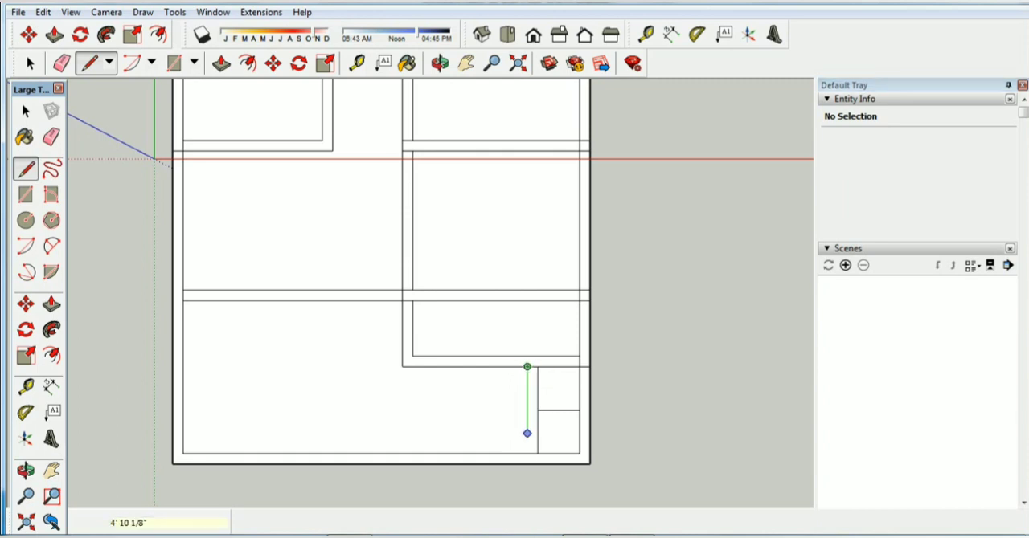
pyautogui.click(526, 453)
pyautogui.click(27, 56)
# Draw a 9'9" line from the 3' line's inner end along the red axis, aligned with the 12' by 4' room wall's outer left line
pyautogui.click(559, 410)
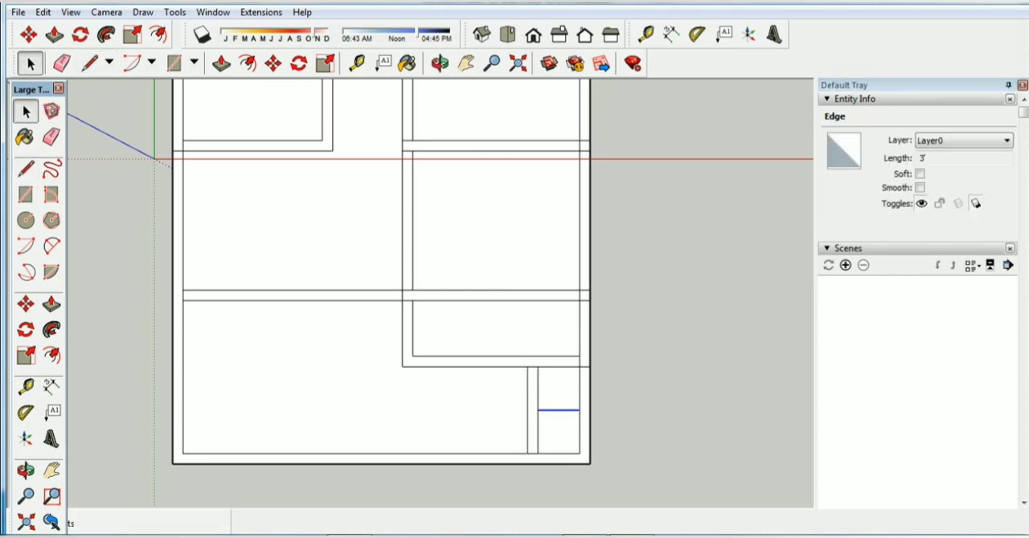
pyautogui.rightClick(553, 410)
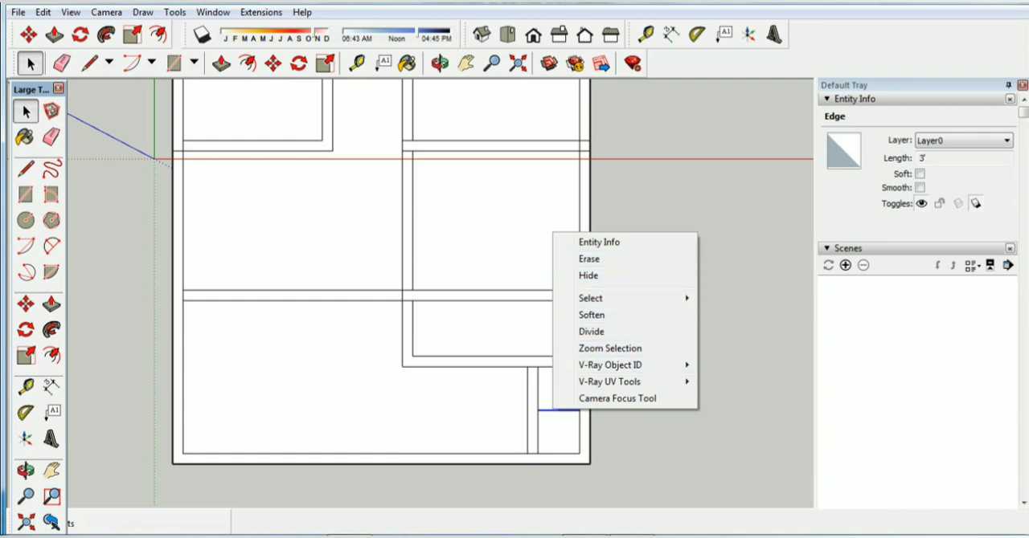
pyautogui.click(90, 63)
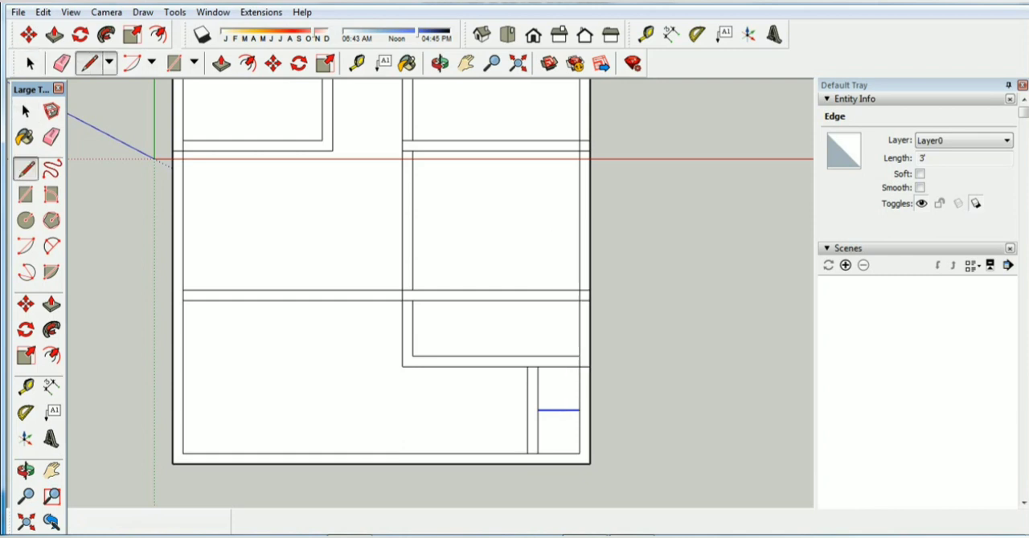
pyautogui.click(537, 410)
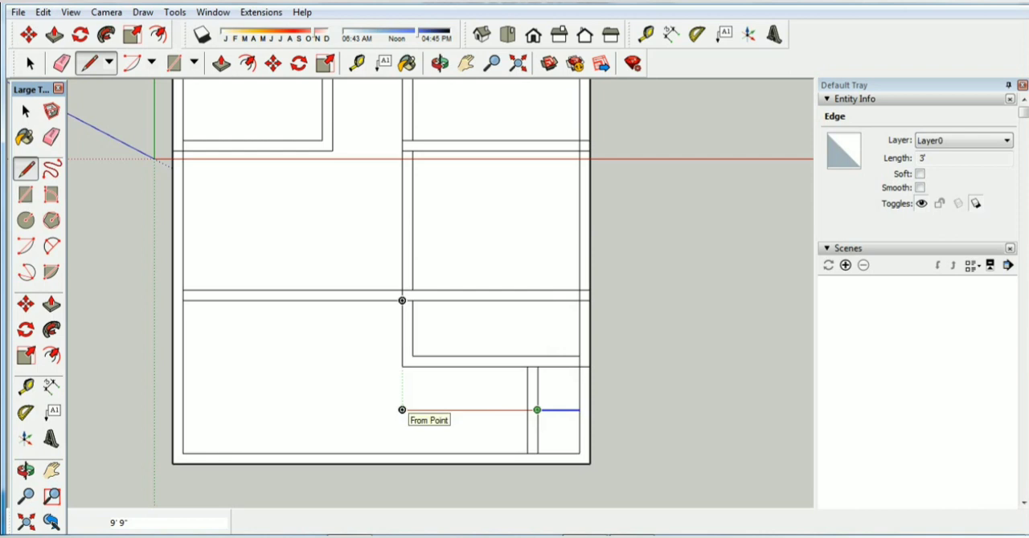
pyautogui.click(402, 410)
pyautogui.press('space')
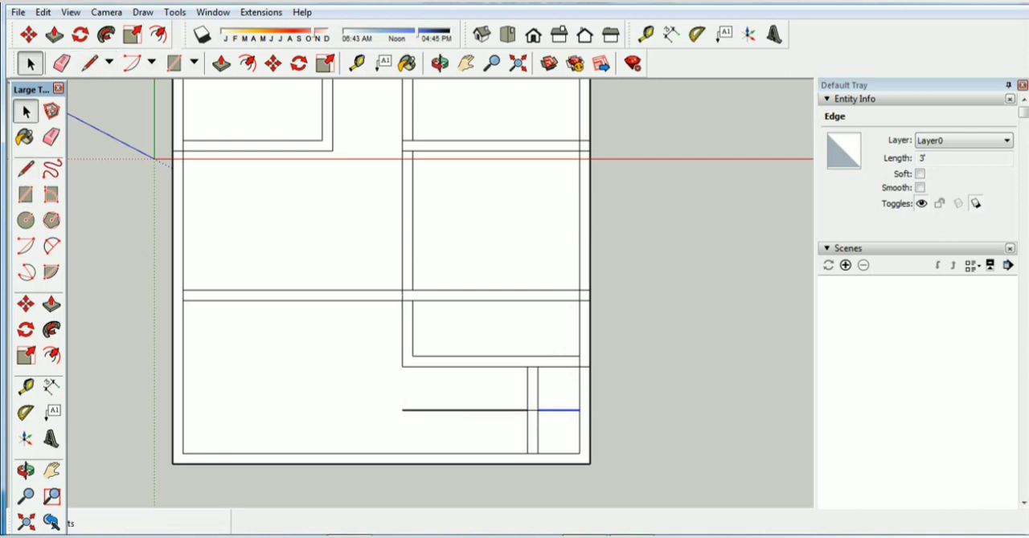
pyautogui.click(527, 431)
pyautogui.click(527, 390)
pyautogui.click(643, 402)
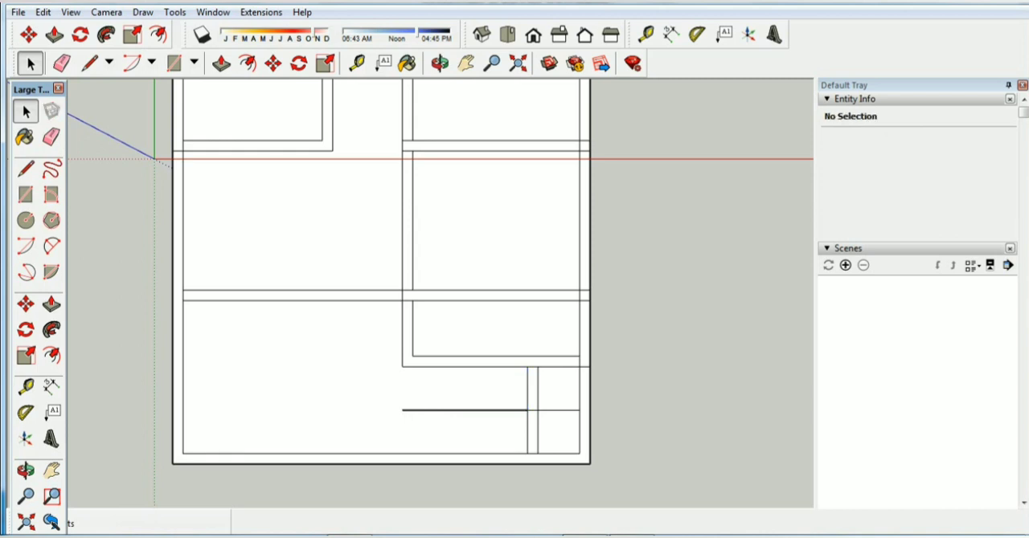
pyautogui.click(527, 390)
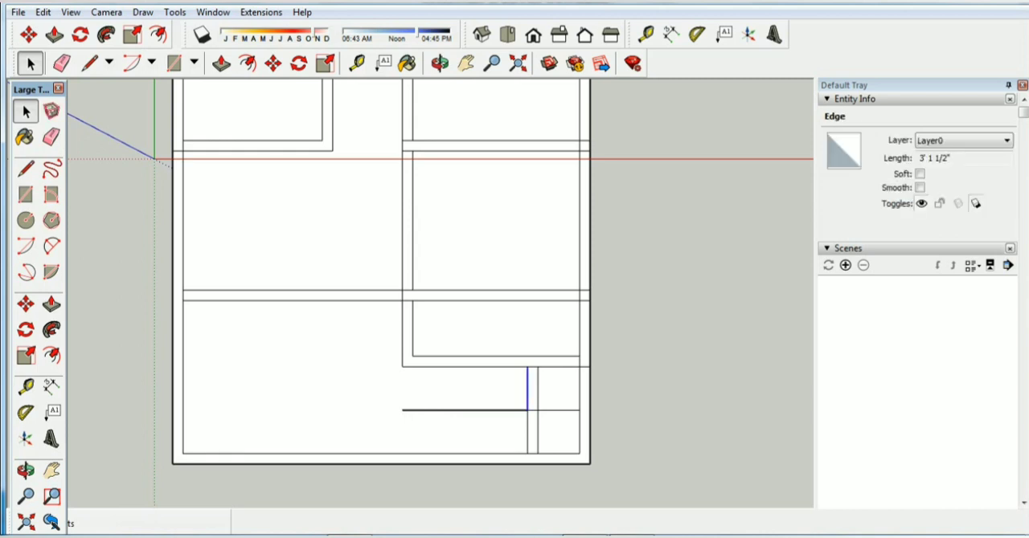
pyautogui.click(643, 401)
pyautogui.click(527, 390)
pyautogui.hotkey('ctrl', 'v')
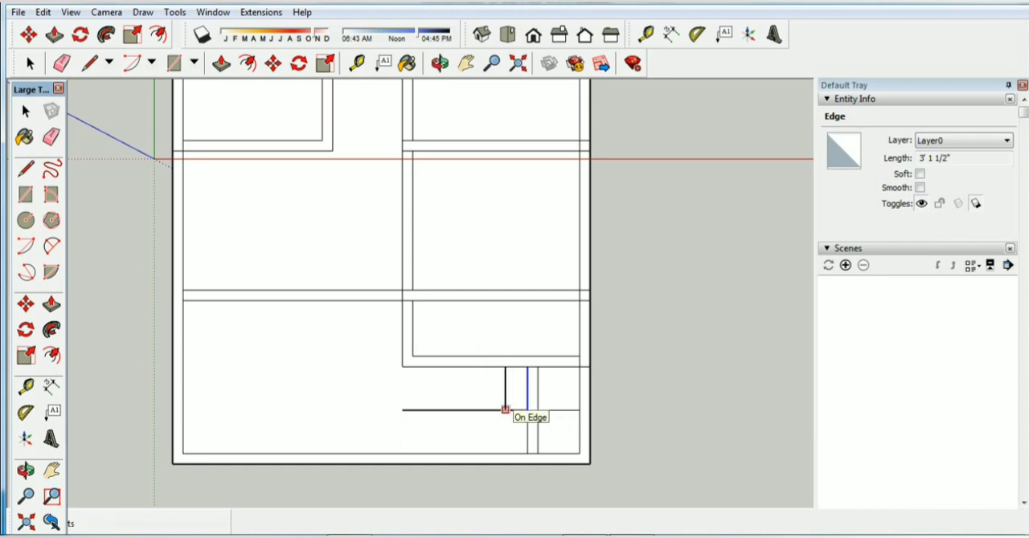
pyautogui.press('Escape')
pyautogui.hotkey('ctrl', 't')
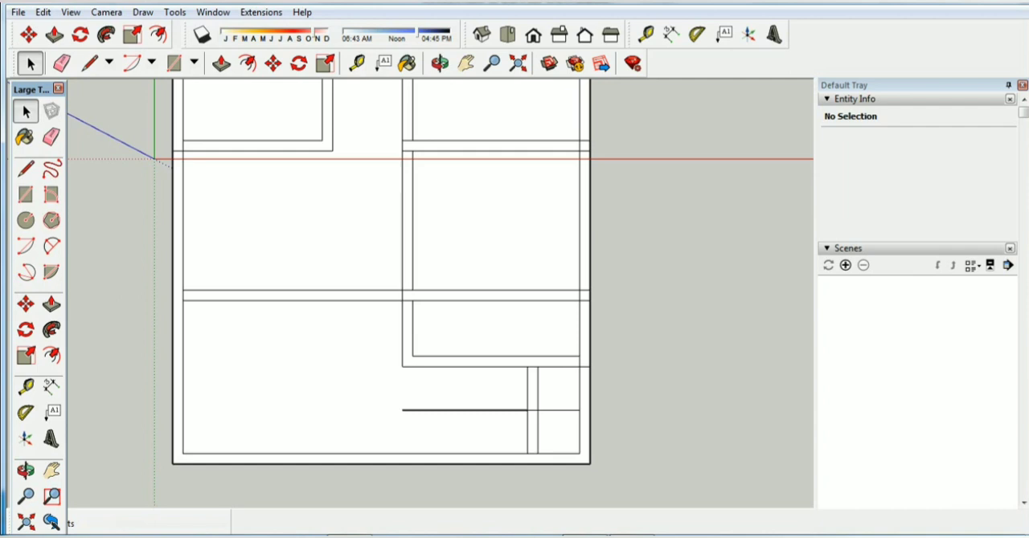
pyautogui.press('Delete')
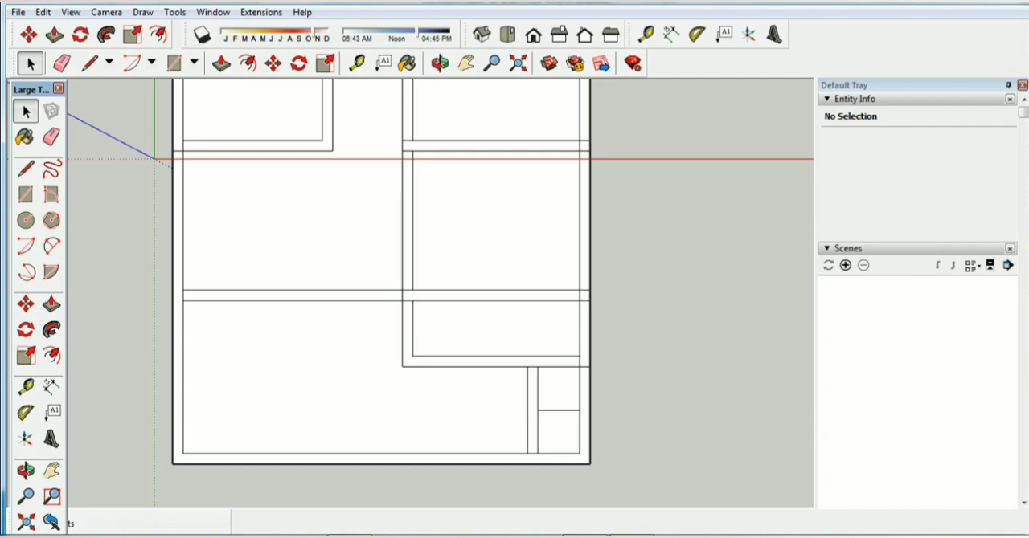
pyautogui.hotkey('ctrl', 'z')
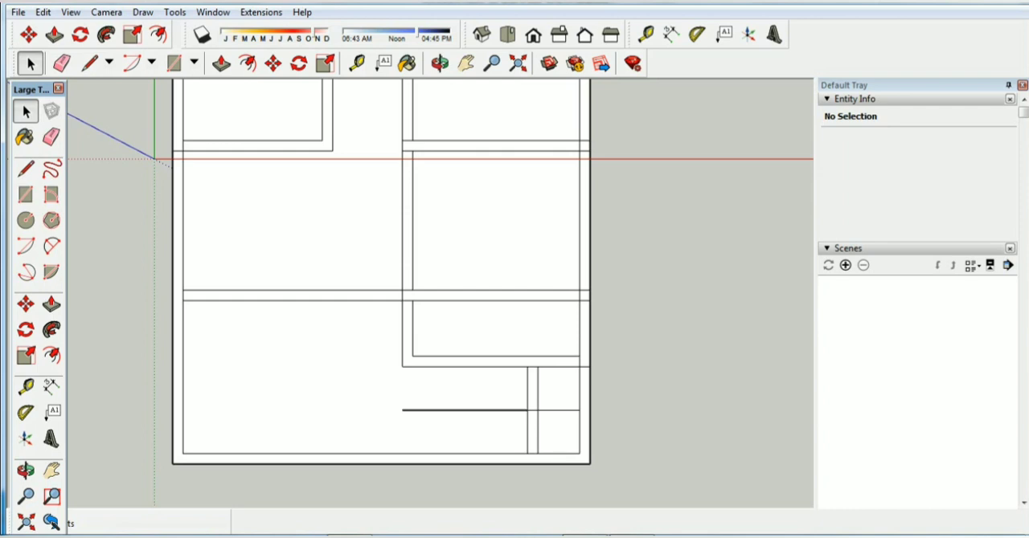
# Check the floor plan image, show the model in isometric view, and Push/Pull the 10' by 6' room's L-shaped wall strip up 10'
pyautogui.scroll(-1, 579, 445)
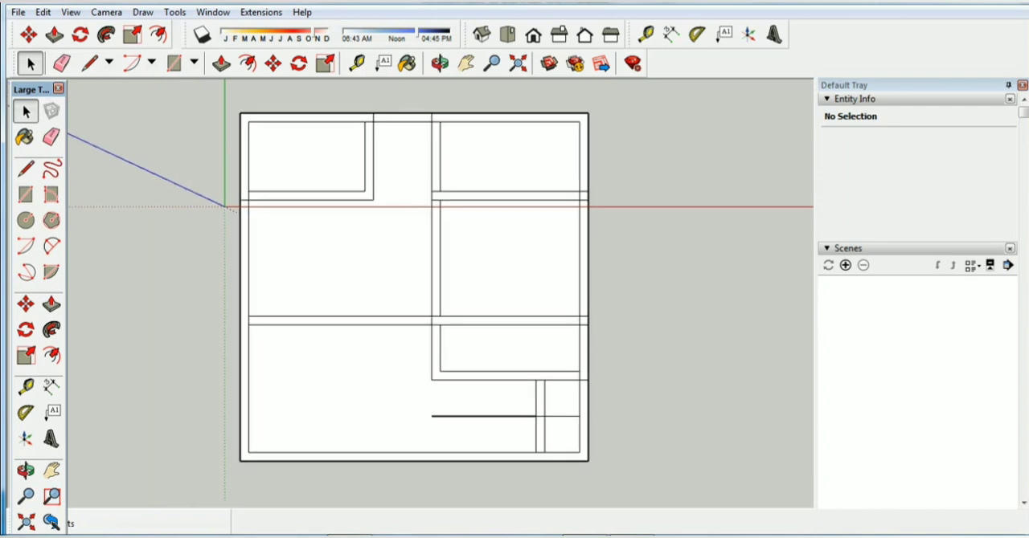
pyautogui.hotkey('alt', 'Tab')
pyautogui.click(482, 34)
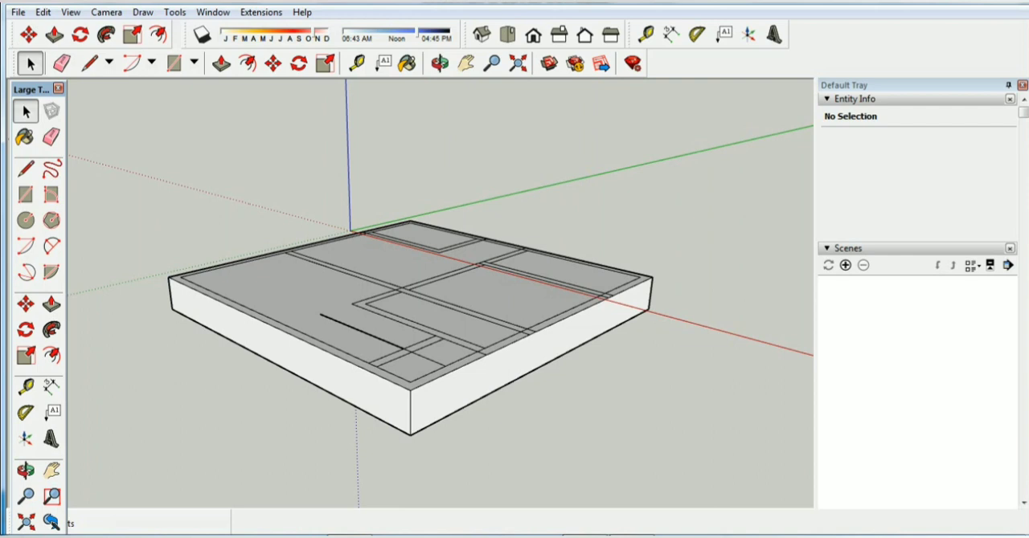
pyautogui.scroll(4, 430, 237)
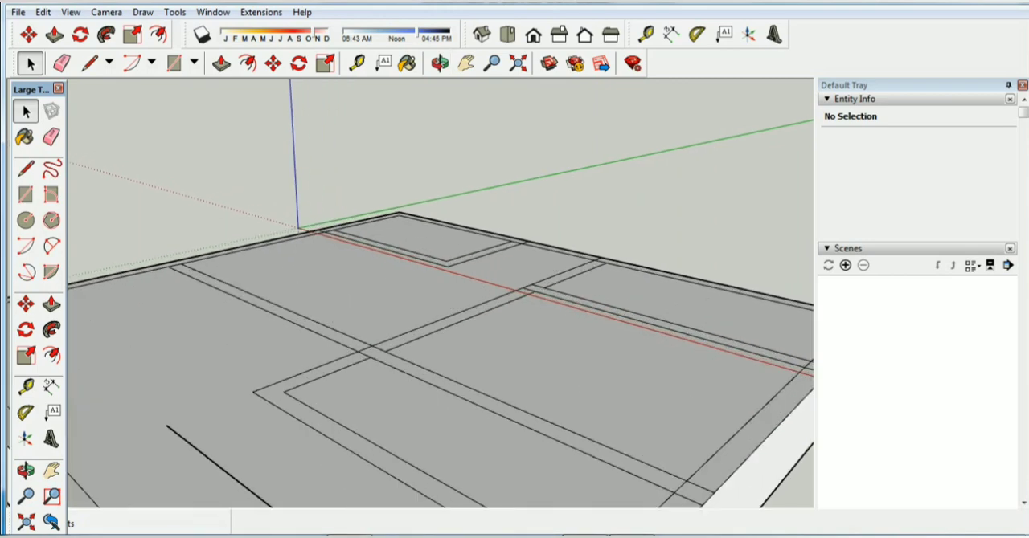
pyautogui.click(440, 62)
pyautogui.moveTo(434, 241); pyautogui.dragTo(432, 293, button='middle')
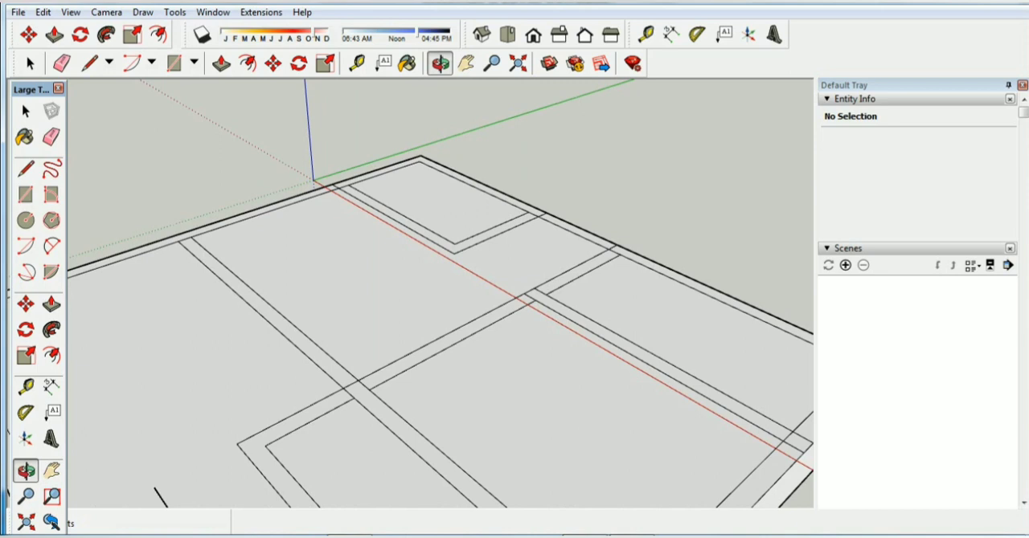
pyautogui.click(221, 63)
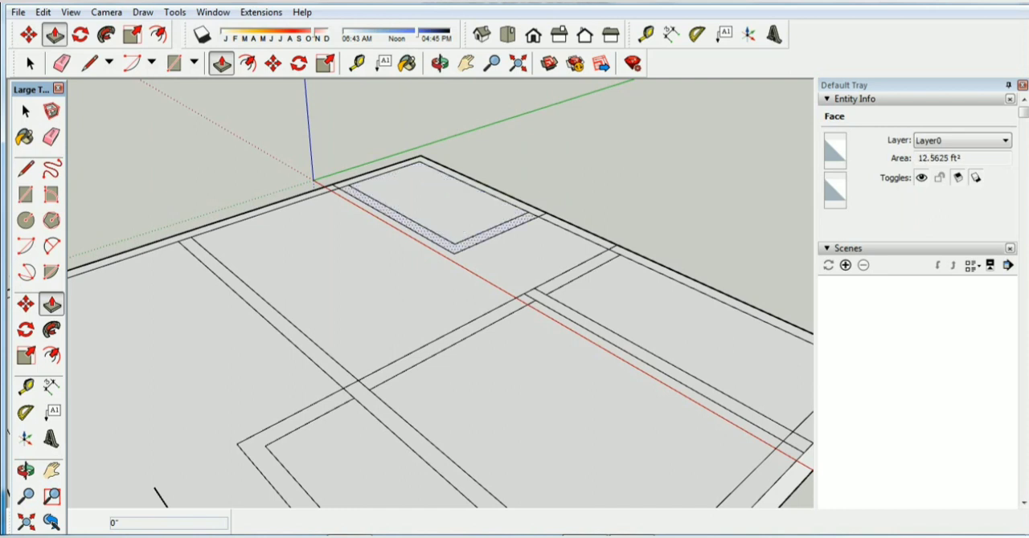
pyautogui.moveTo(455, 249); pyautogui.dragTo(459, 166)
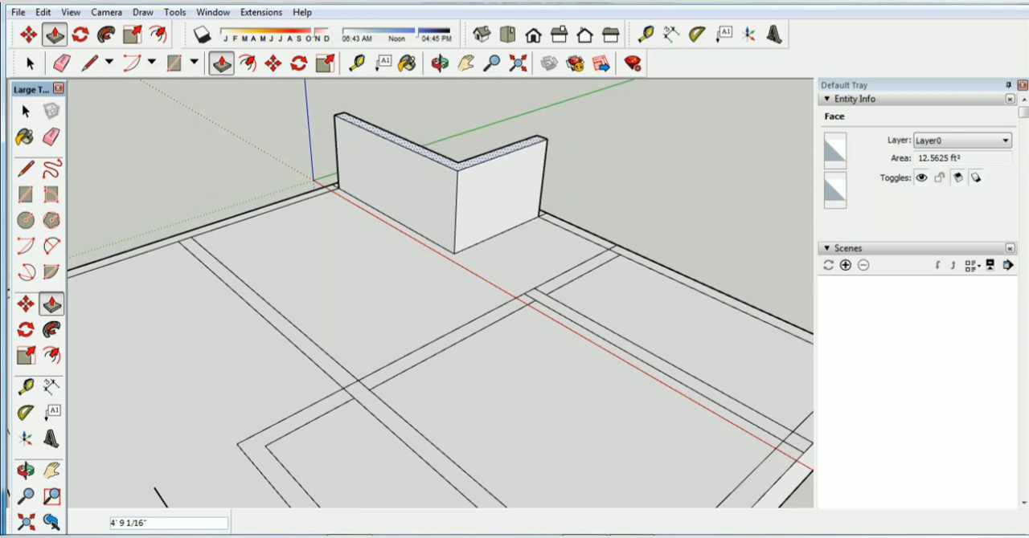
pyautogui.write("10'")
pyautogui.press('Return')
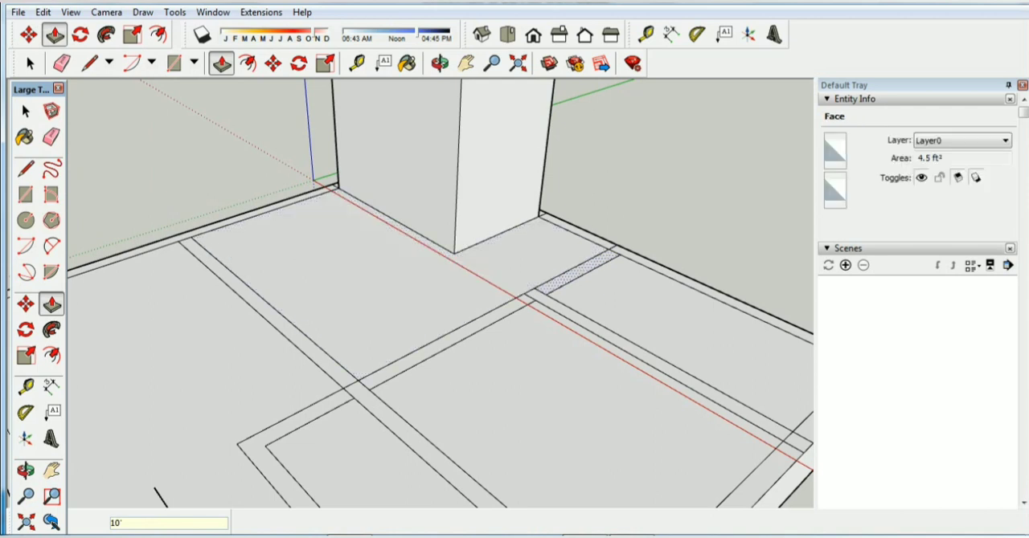
pyautogui.press('space')
# Erase the 9" edge dividing the wall strips at the inner corner of the room above the bedroom
pyautogui.scroll(3, 571, 331)
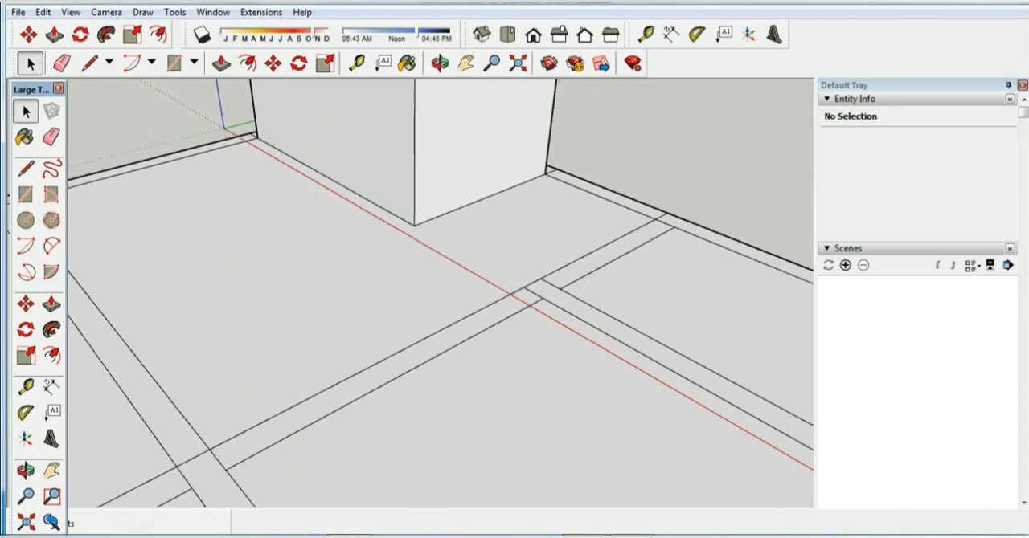
pyautogui.click(534, 293)
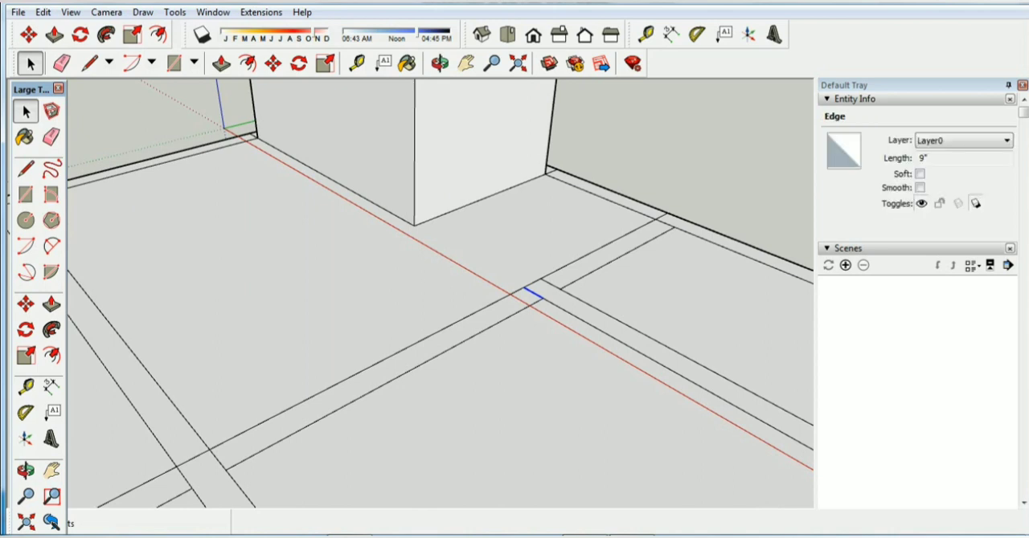
pyautogui.rightClick(546, 281)
pyautogui.click(583, 308)
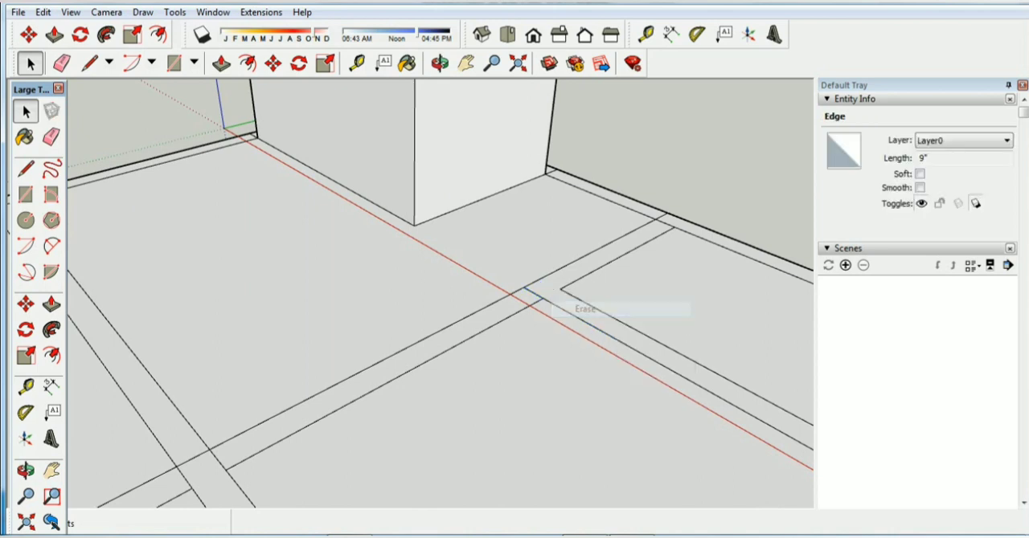
# Erase the remaining 9" edge at the strip junction near the red axis and Push/Pull the T-shaped wall strip up 10'
pyautogui.rightClick(532, 293)
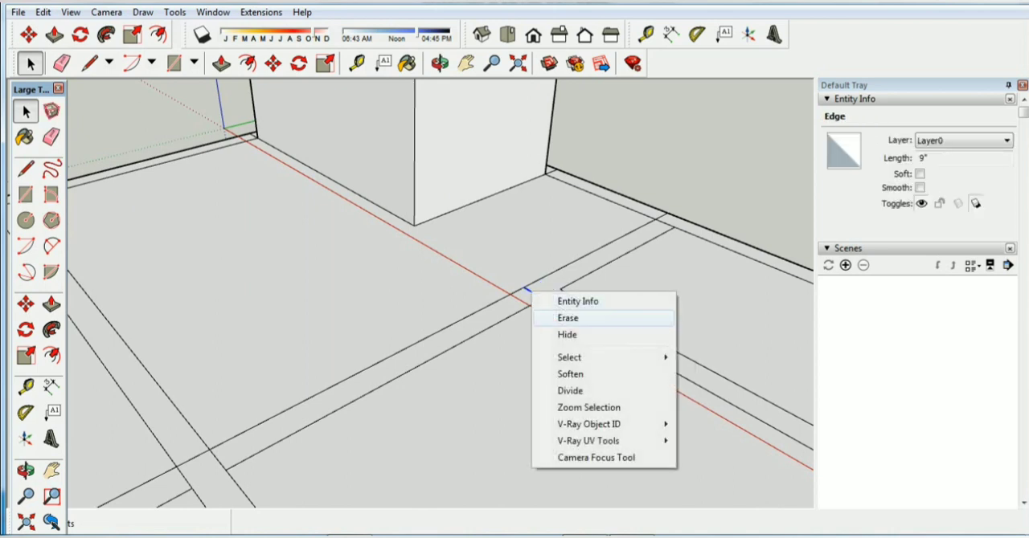
pyautogui.click(567, 318)
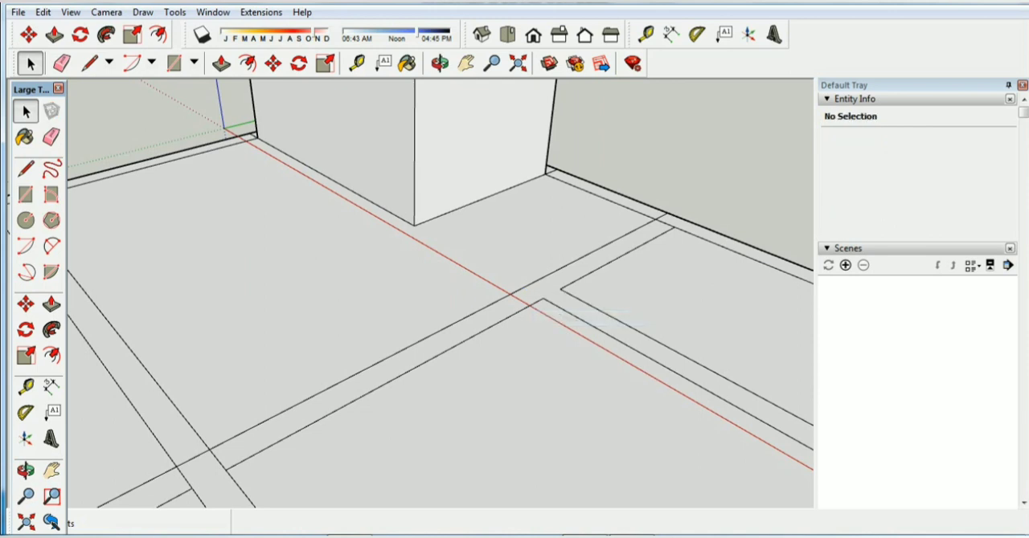
pyautogui.click(221, 63)
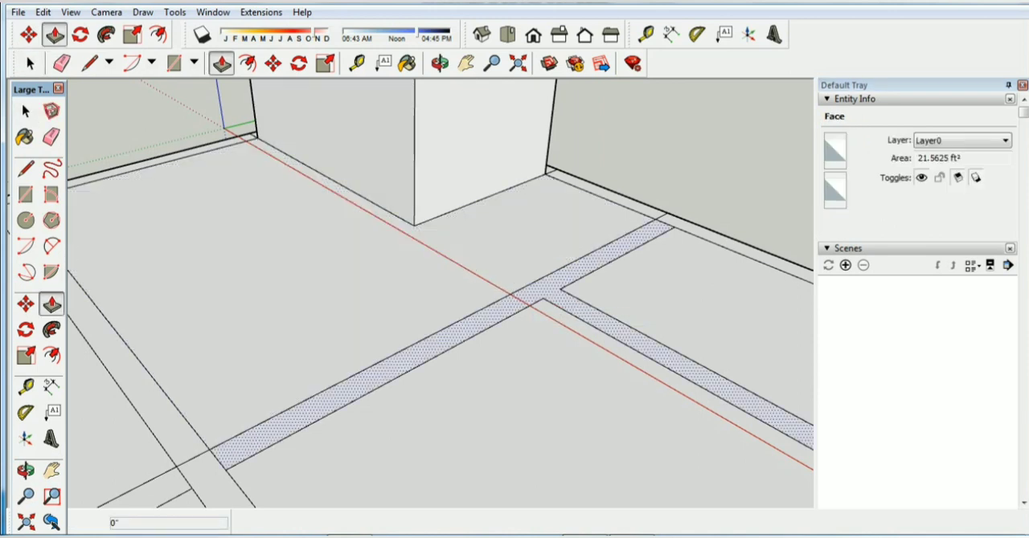
pyautogui.click(536, 294)
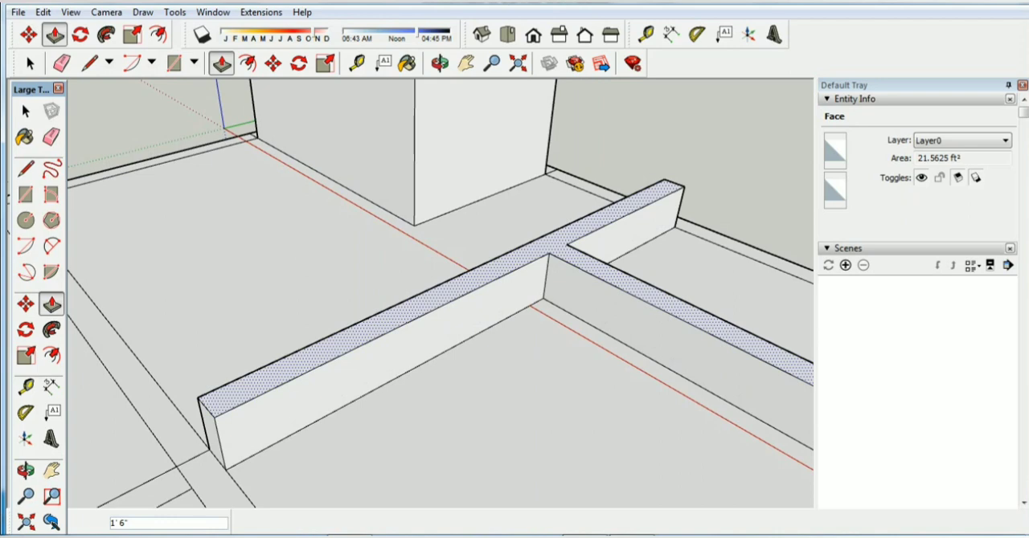
pyautogui.write('10')
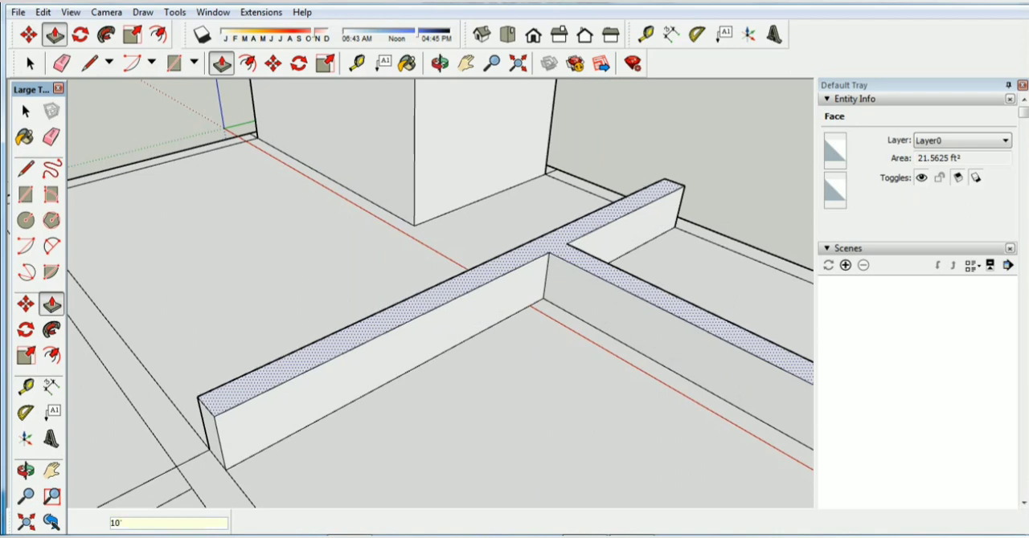
pyautogui.press('Return')
pyautogui.scroll(-5, 579, 328)
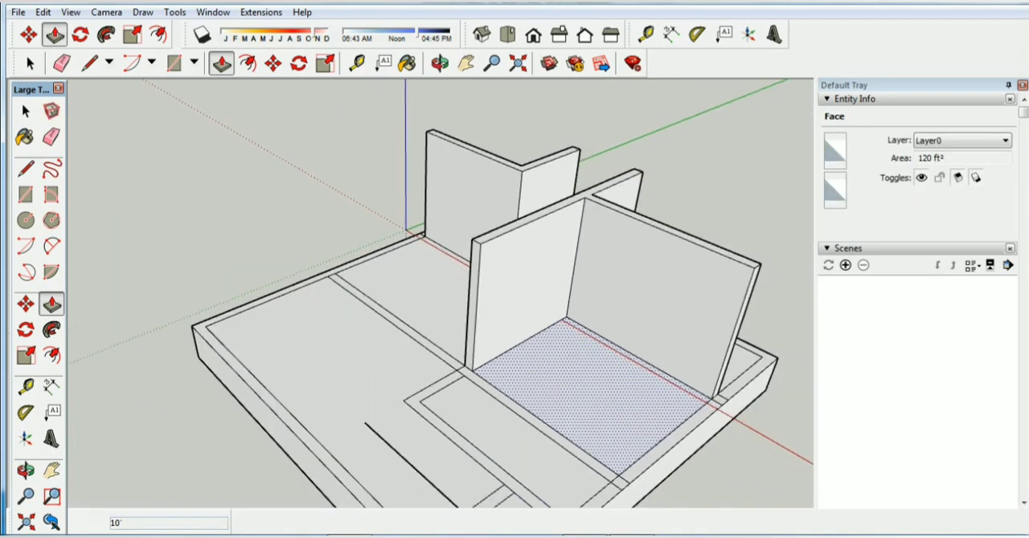
pyautogui.scroll(3, 338, 274)
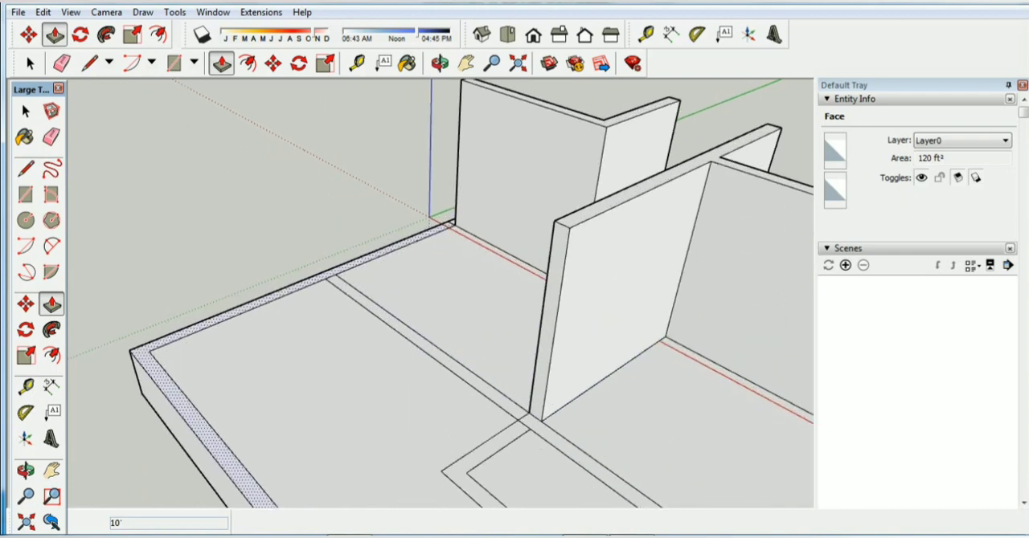
pyautogui.click(365, 301)
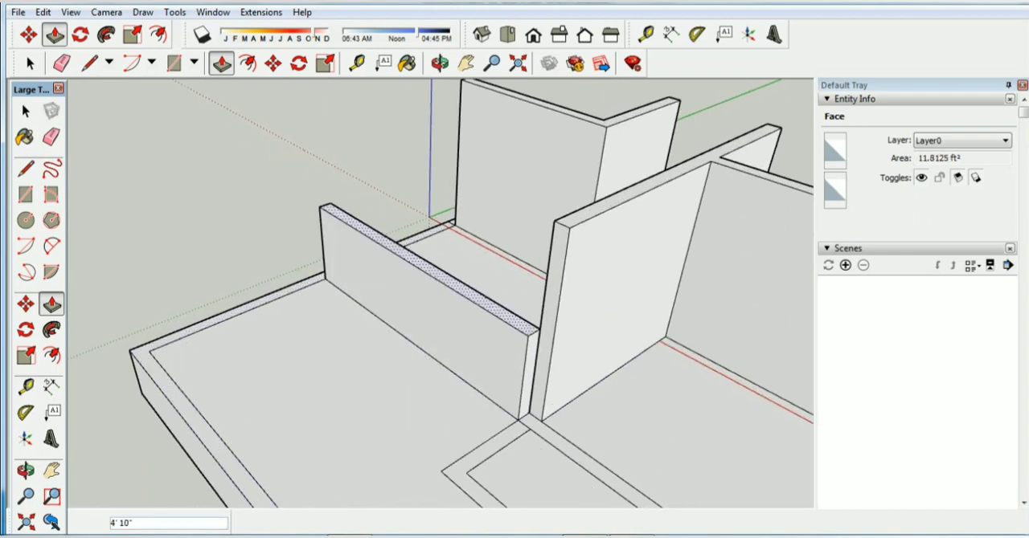
pyautogui.press('space')
# Erase the 9" edge splitting the long wall strip at the T-shaped wall's end and Push/Pull the whole strip up 10'
pyautogui.scroll(3, 535, 446)
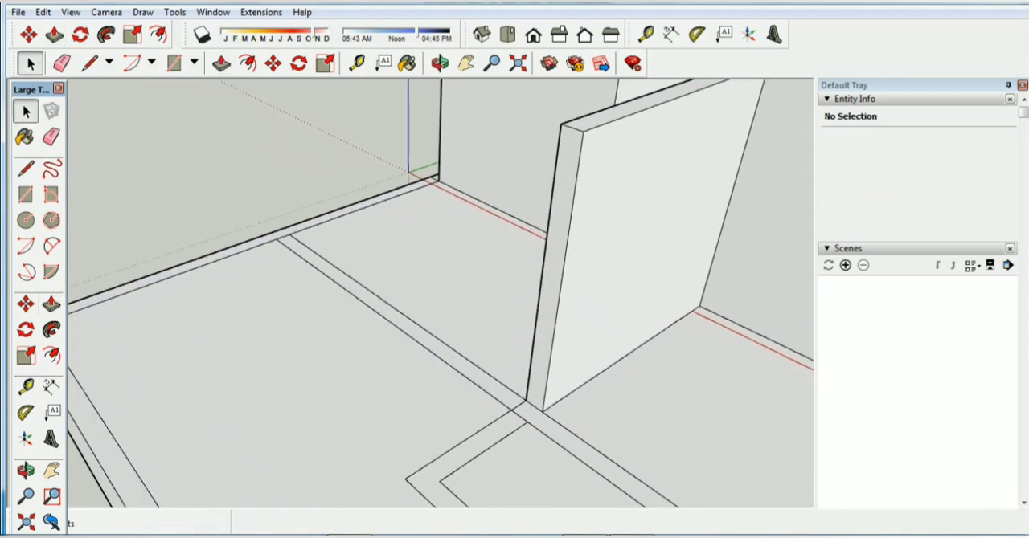
pyautogui.rightClick(518, 406)
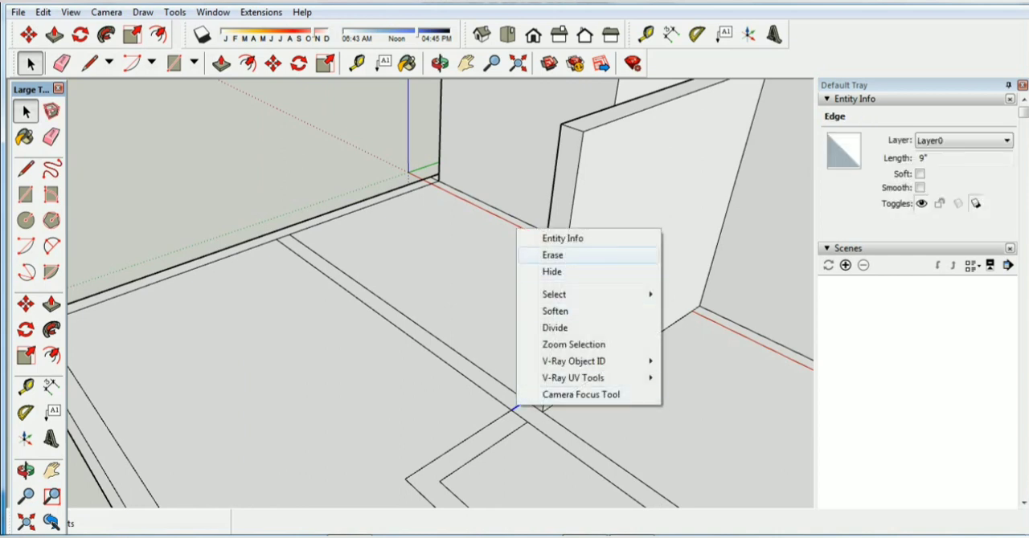
pyautogui.click(551, 255)
pyautogui.click(466, 367)
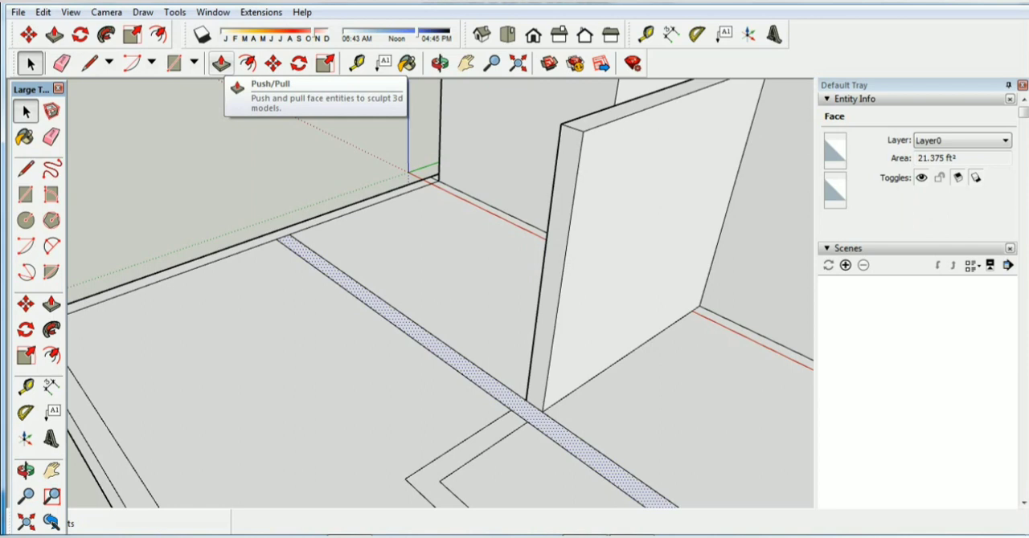
pyautogui.click(221, 64)
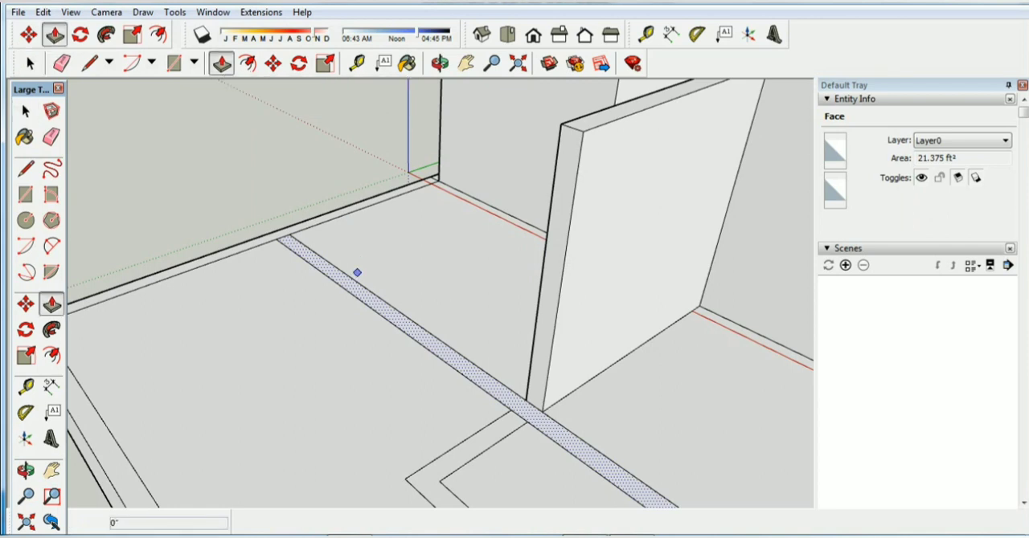
pyautogui.click(353, 295)
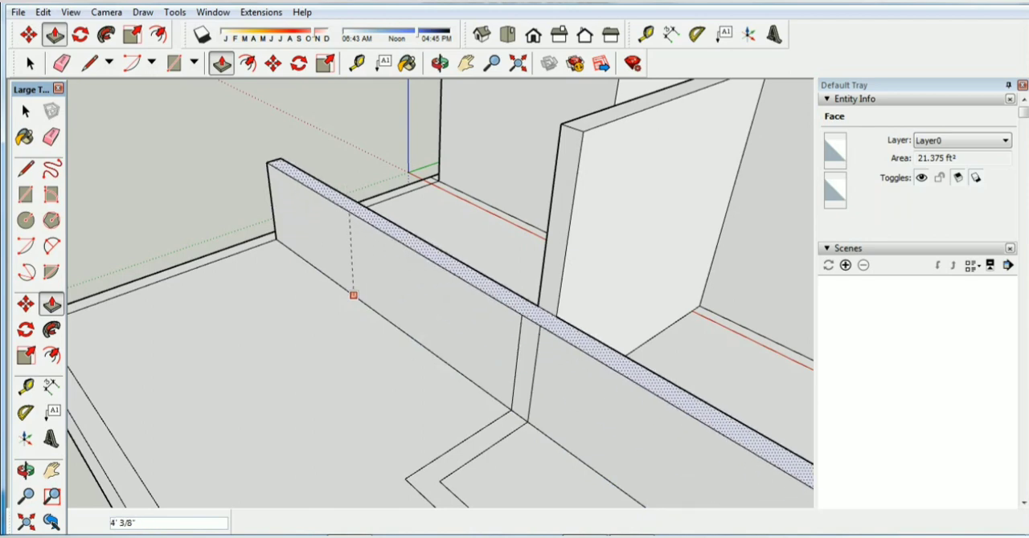
pyautogui.write("10'")
pyautogui.press('Return')
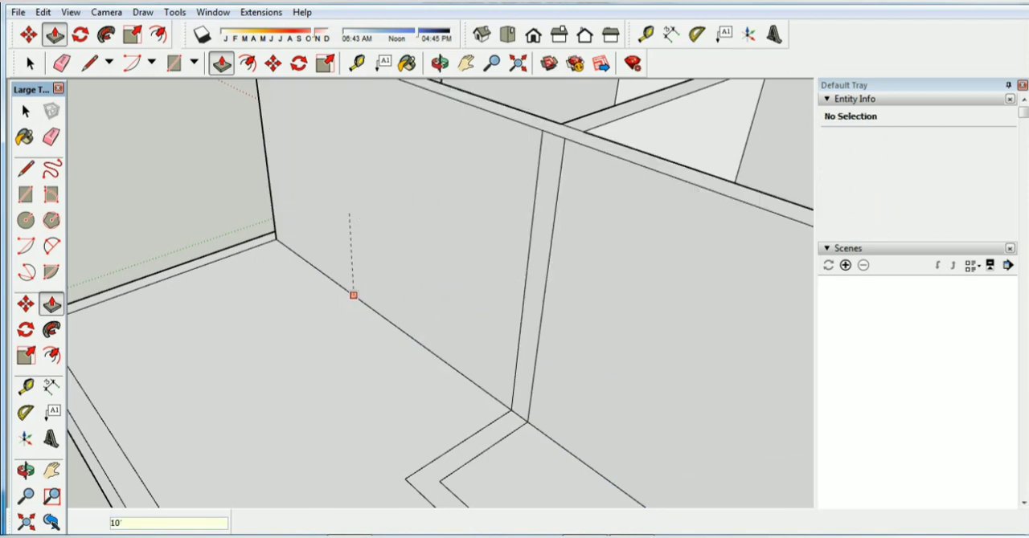
pyautogui.scroll(-5, 351, 294)
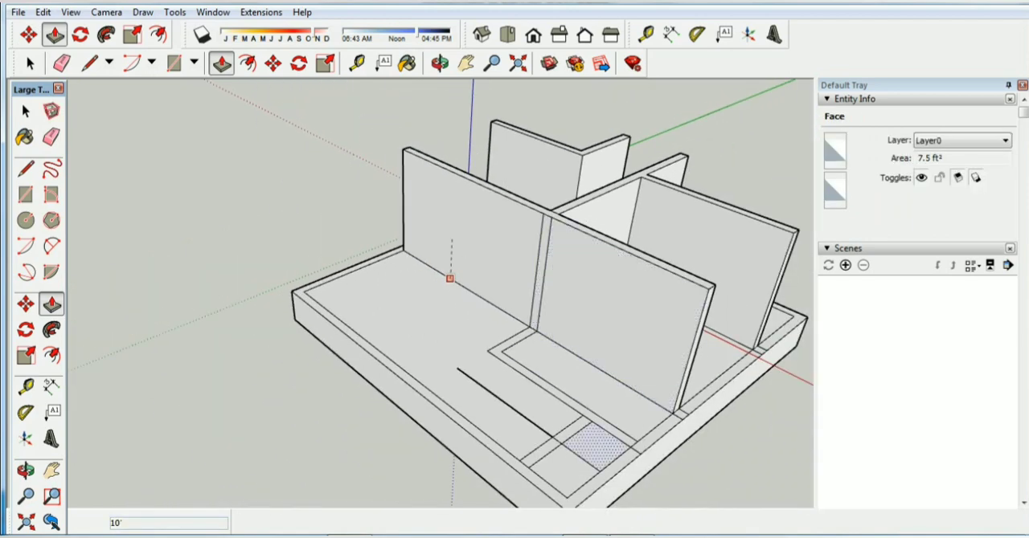
# Push/Pull the L-shaped wall strip of the narrow room beside the long wall up 10'
pyautogui.scroll(3, 610, 424)
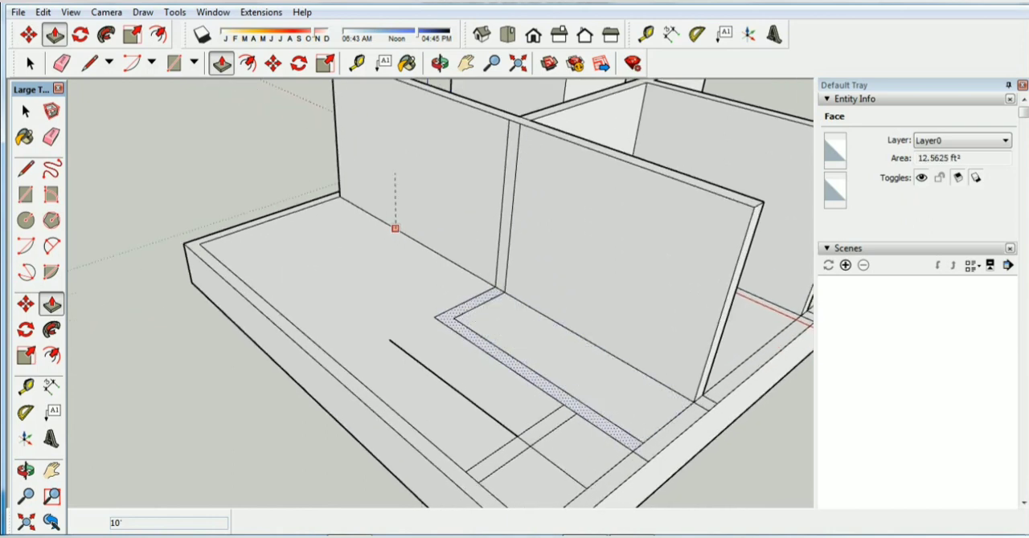
pyautogui.click(616, 424)
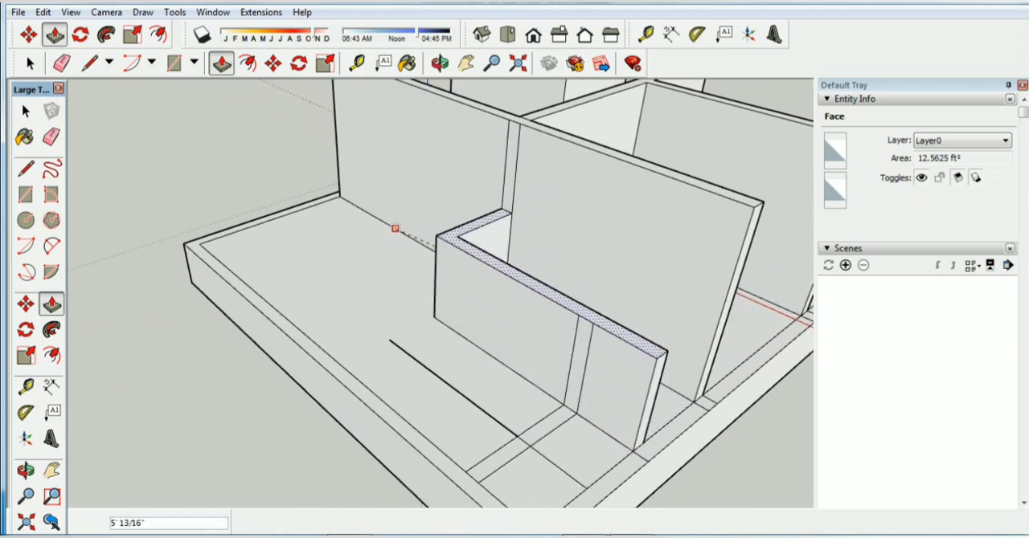
pyautogui.write('10')
pyautogui.press('Return')
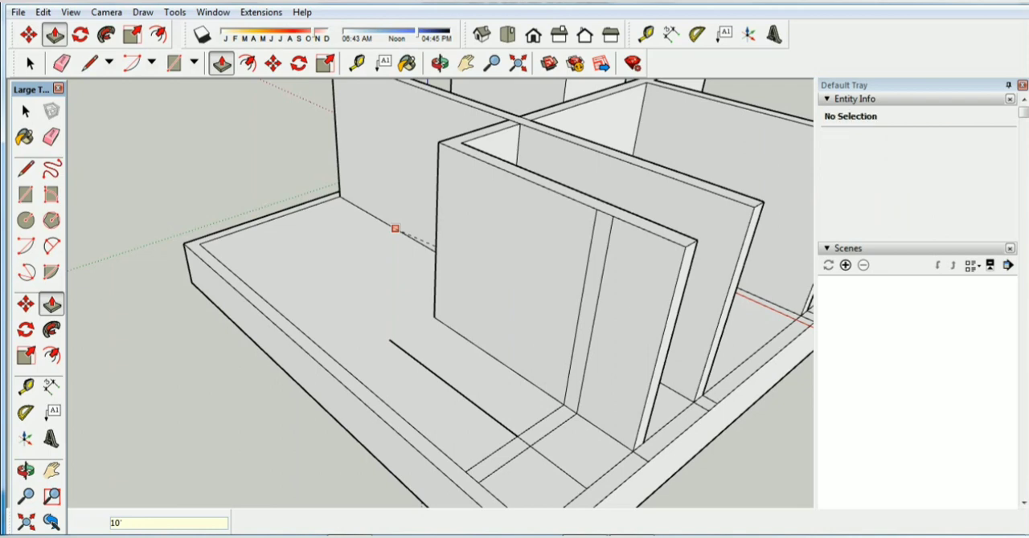
pyautogui.press('space')
# Erase the 9" edge crossing the outer wall strip at the end of the L-shaped wall
pyautogui.scroll(-5, 598, 394)
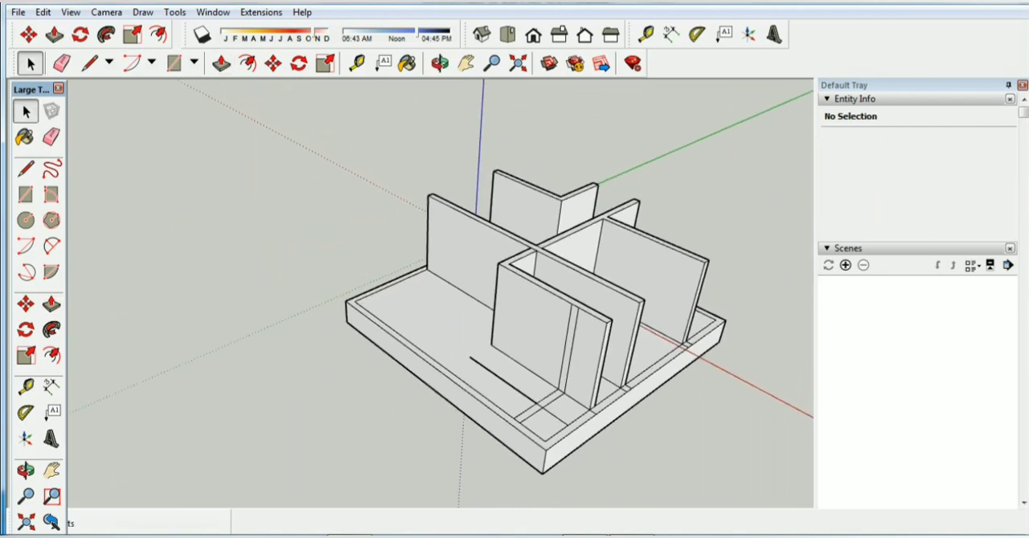
pyautogui.scroll(5, 635, 406)
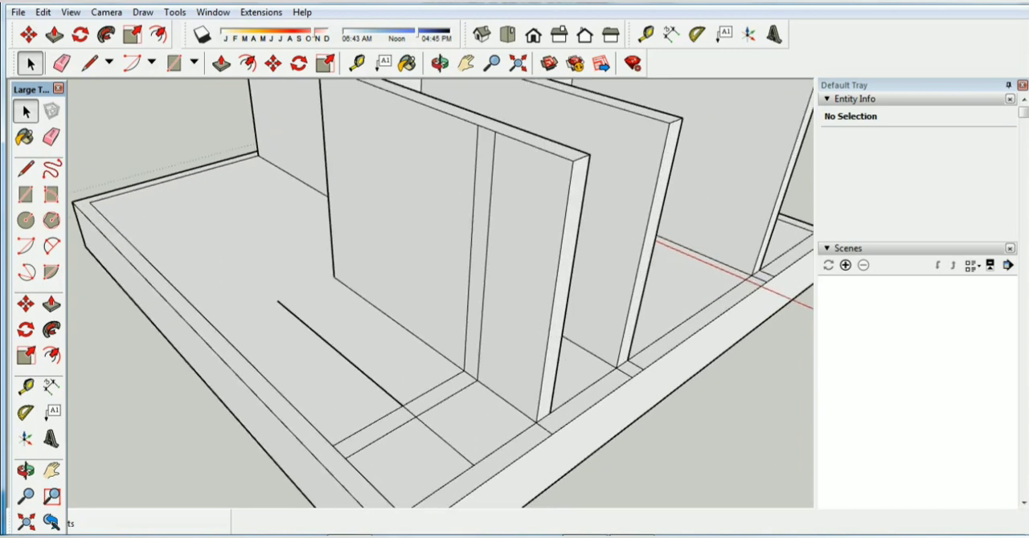
pyautogui.click(500, 460)
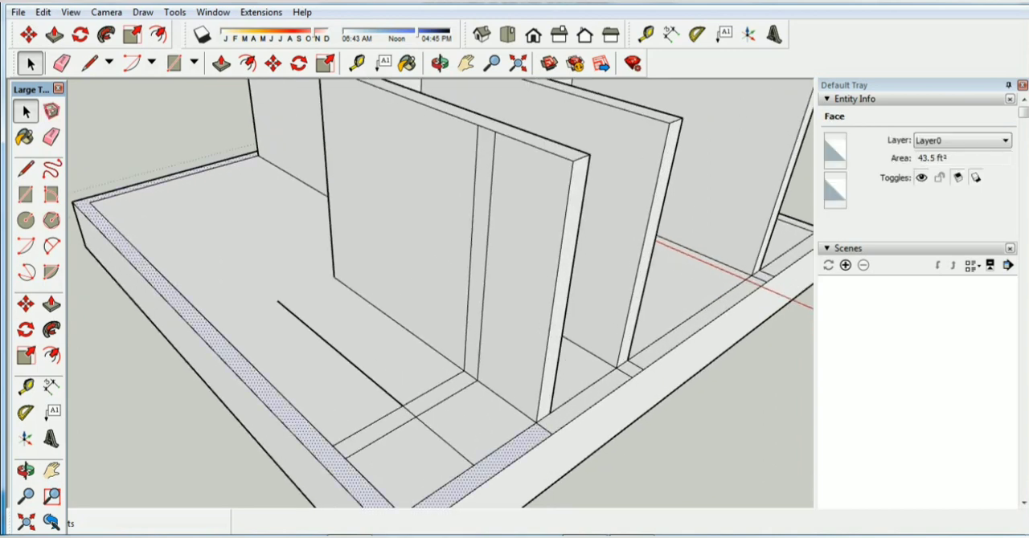
pyautogui.click(618, 474)
pyautogui.rightClick(547, 431)
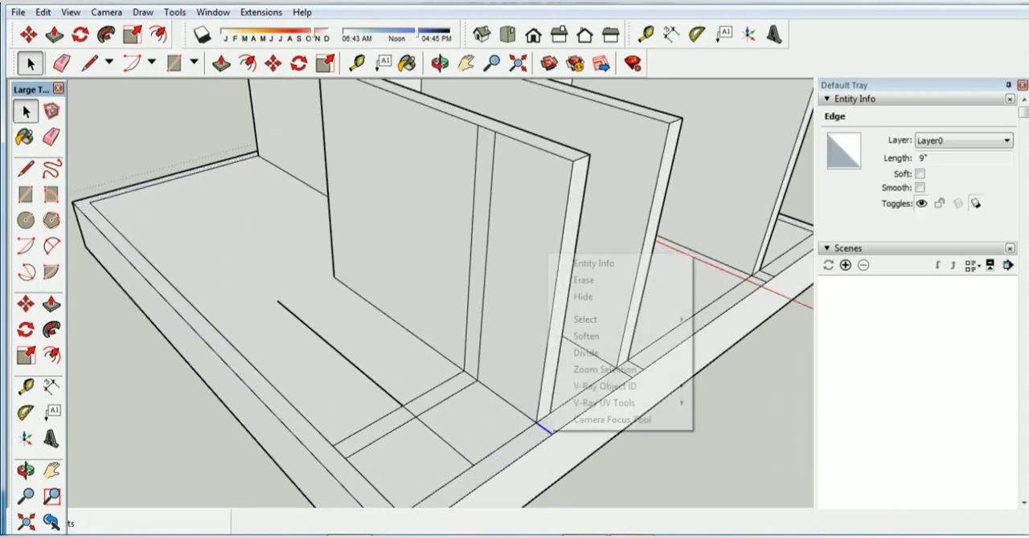
pyautogui.click(587, 279)
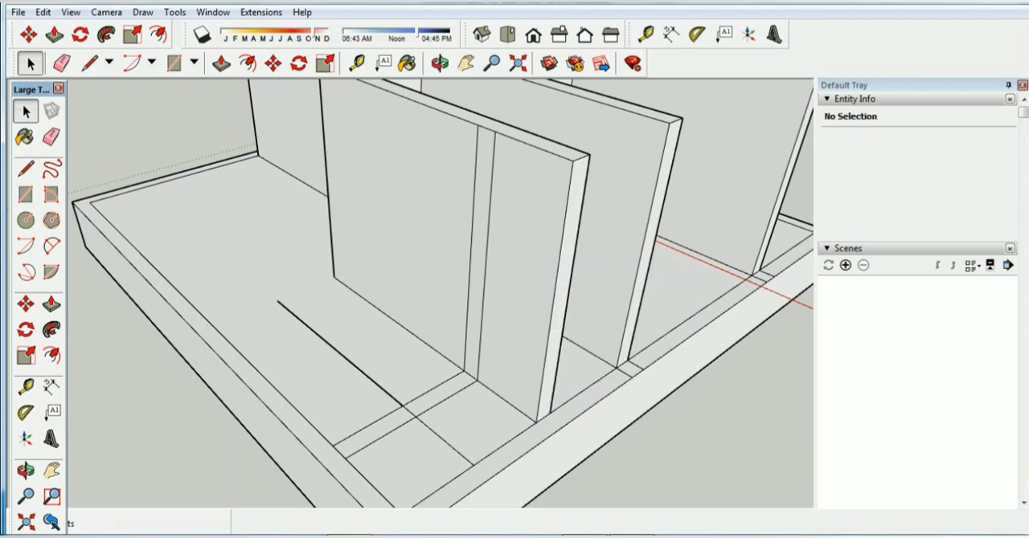
# Erase the two 9" edges crossing the outer wall strip at the end of the long wall
pyautogui.hotkey('ctrl', 'z')
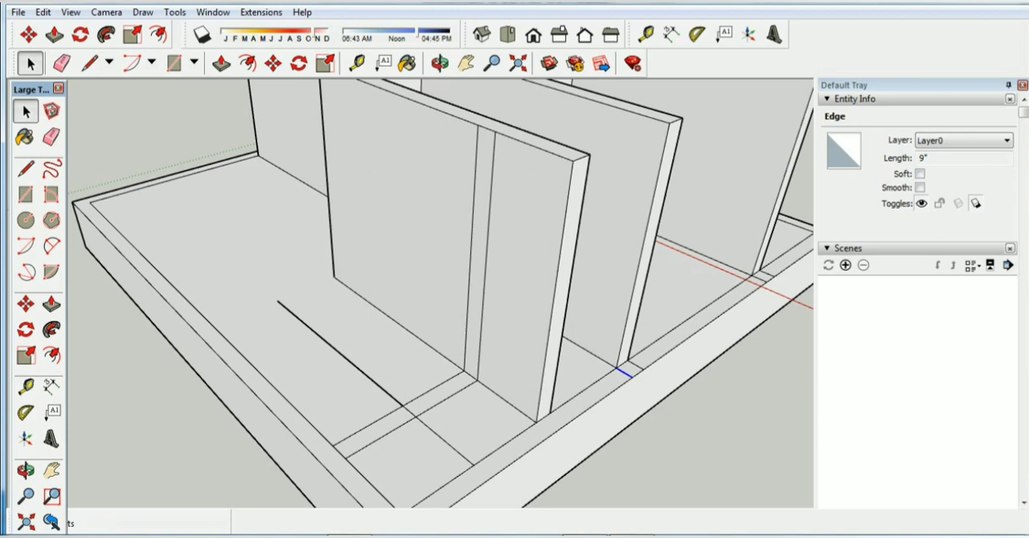
pyautogui.keyDown('ctrl'); pyautogui.click(636, 365); pyautogui.keyUp('ctrl')
pyautogui.rightClick(637, 365)
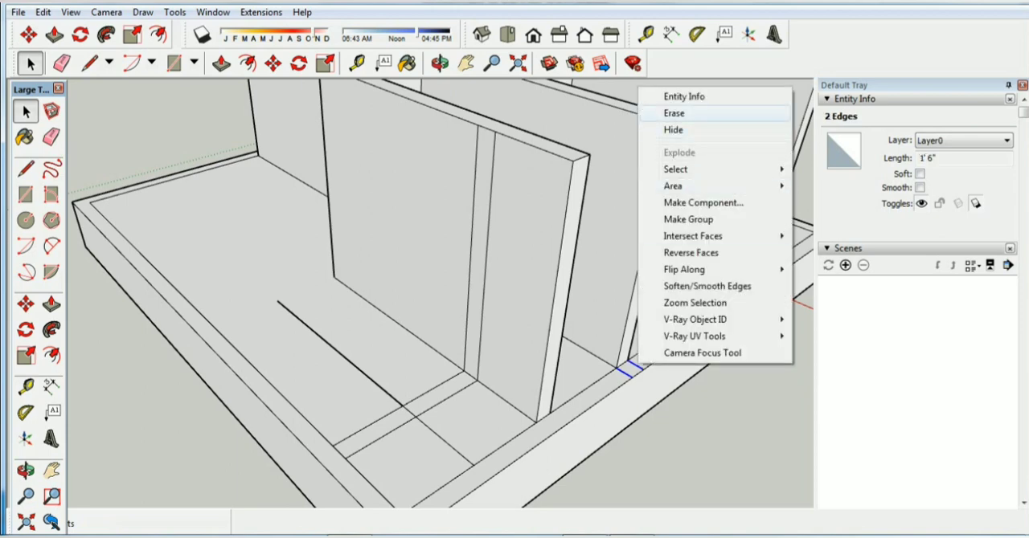
pyautogui.click(673, 113)
# Erase the two 9" edges crossing the outer wall strip where the T-shaped wall ends beside the red axis
pyautogui.scroll(-3, 637, 367)
pyautogui.scroll(5, 723, 310)
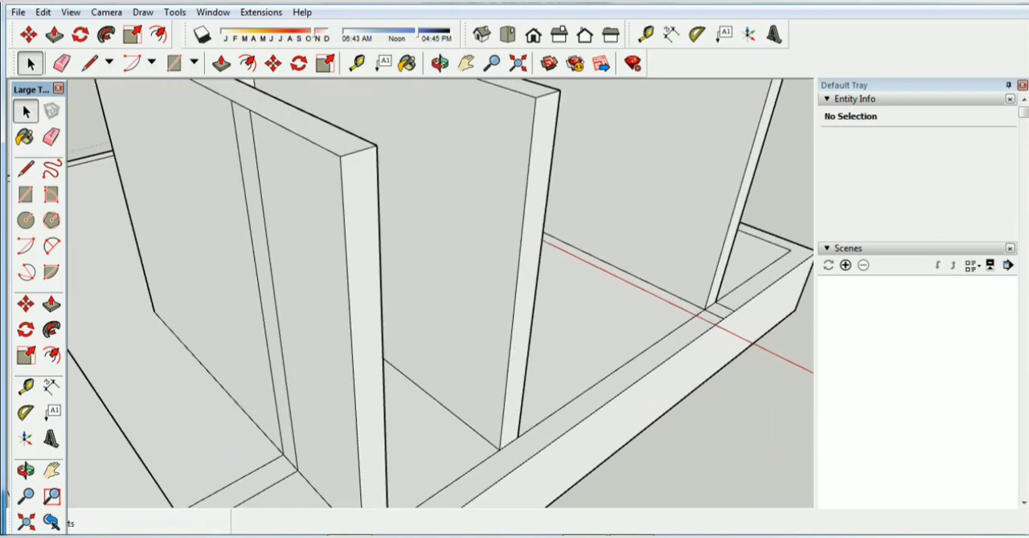
pyautogui.hotkey('ctrl', 'z')
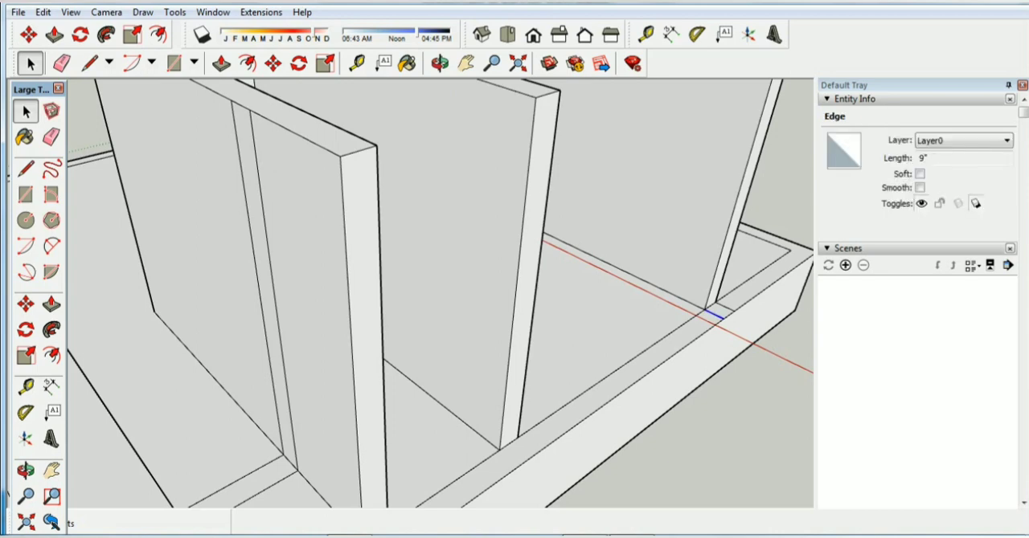
pyautogui.rightClick(720, 310)
pyautogui.click(755, 53)
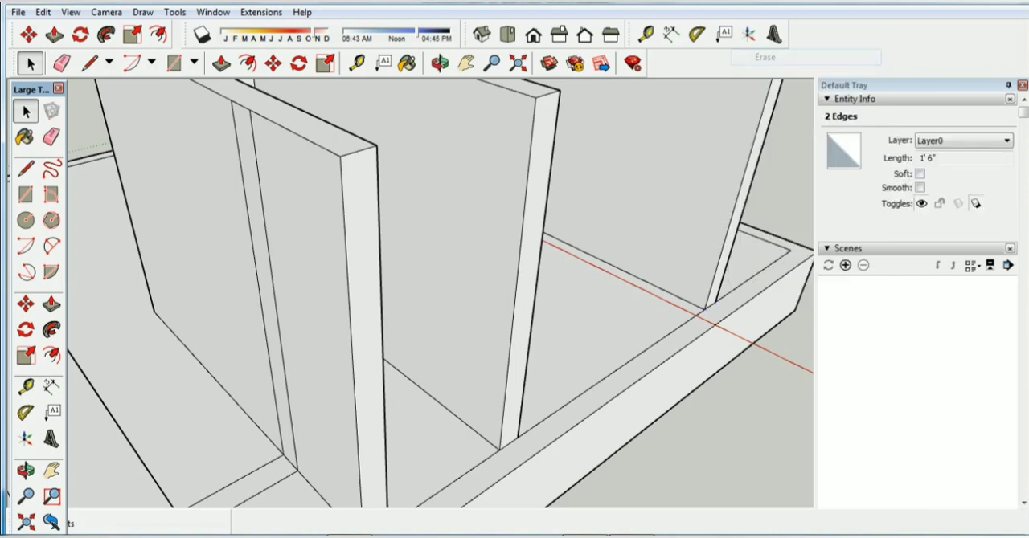
# Try to raise the continuous outer wall strip 10' with Push/Pull
pyautogui.scroll(-3, 715, 313)
pyautogui.scroll(-2, 706, 312)
pyautogui.scroll(1, 627, 407)
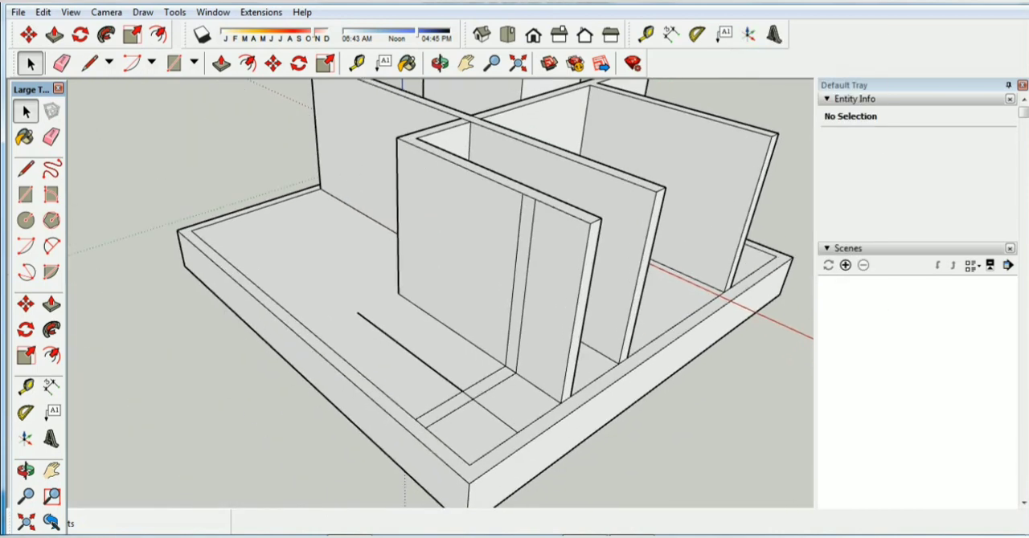
pyautogui.click(221, 63)
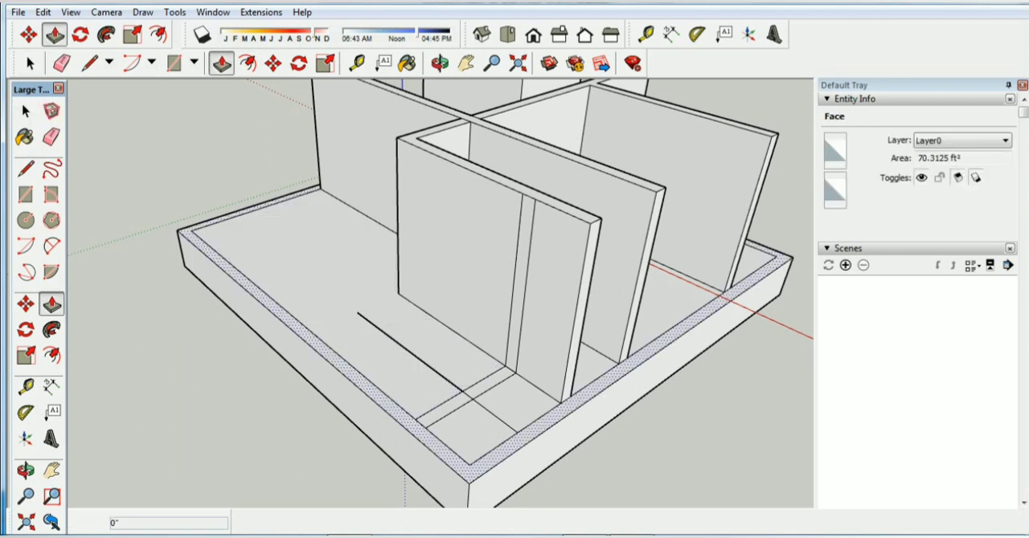
pyautogui.click(484, 464)
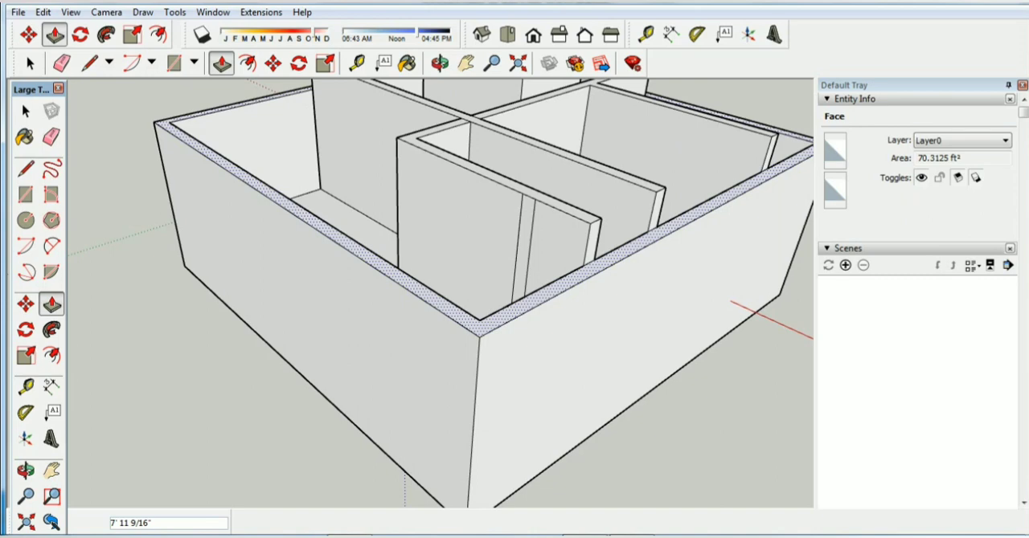
pyautogui.write('10')
pyautogui.press('Return')
pyautogui.scroll(-2, 403, 330)
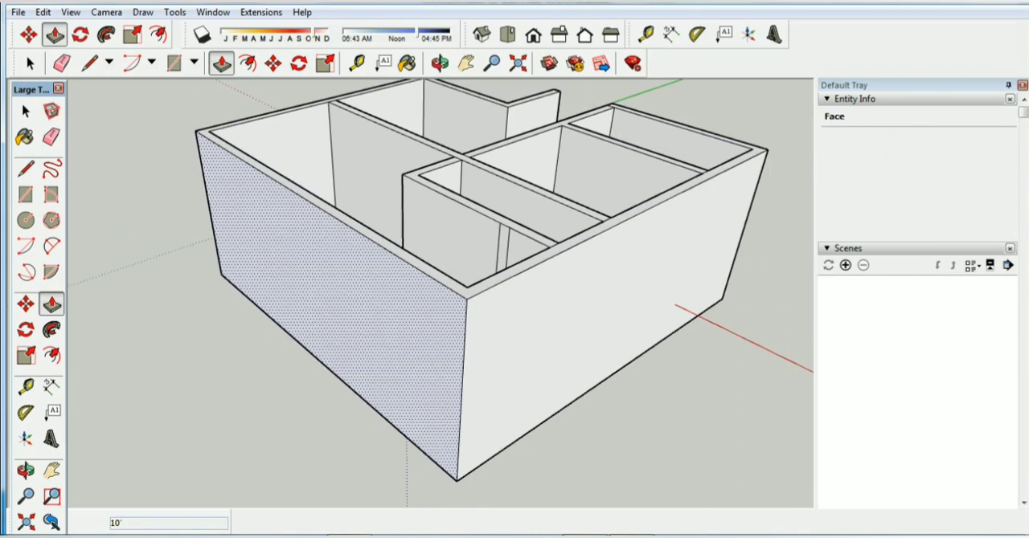
pyautogui.scroll(-2, 416, 314)
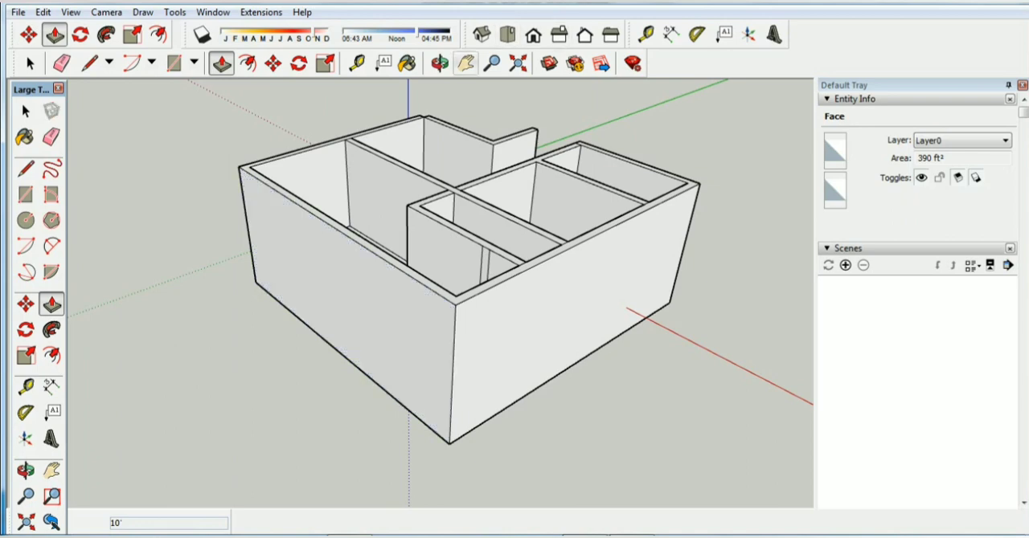
pyautogui.click(439, 64)
pyautogui.moveTo(434, 321); pyautogui.dragTo(486, 217)
pyautogui.moveTo(487, 217); pyautogui.dragTo(480, 296, button='middle')
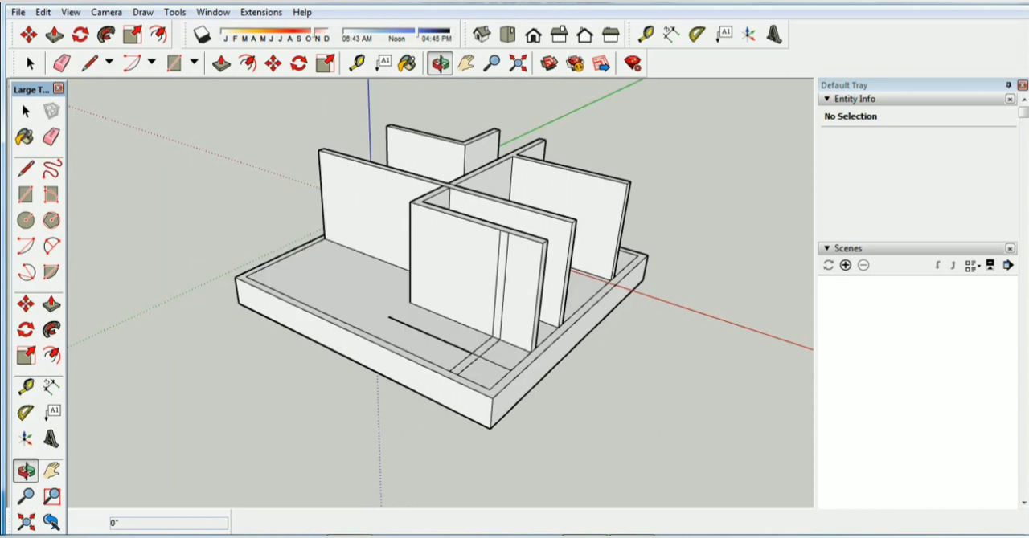
pyautogui.scroll(5, 562, 394)
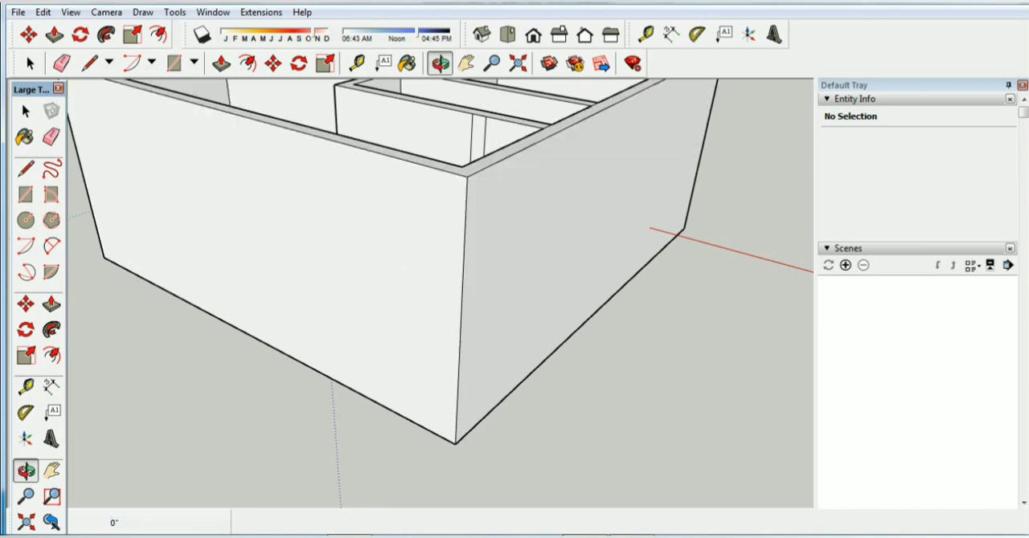
# Raise the short outer wall strip between the adjoining wall and the free-standing L-shaped wall by 10' with Push/Pull
pyautogui.scroll(-5, 474, 297)
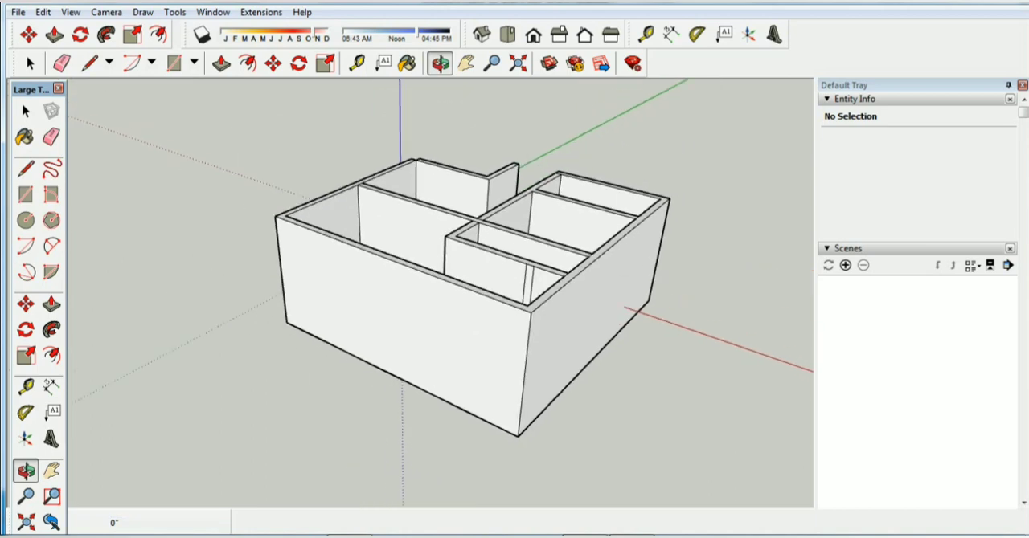
pyautogui.moveTo(474, 330); pyautogui.dragTo(836, 313, button='middle')
pyautogui.press('p')
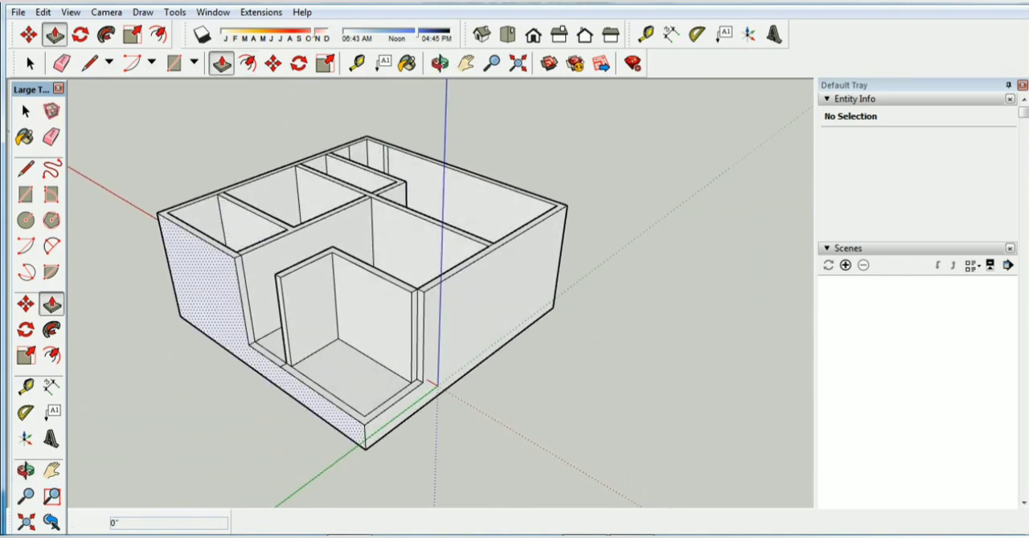
pyautogui.scroll(3, 233, 346)
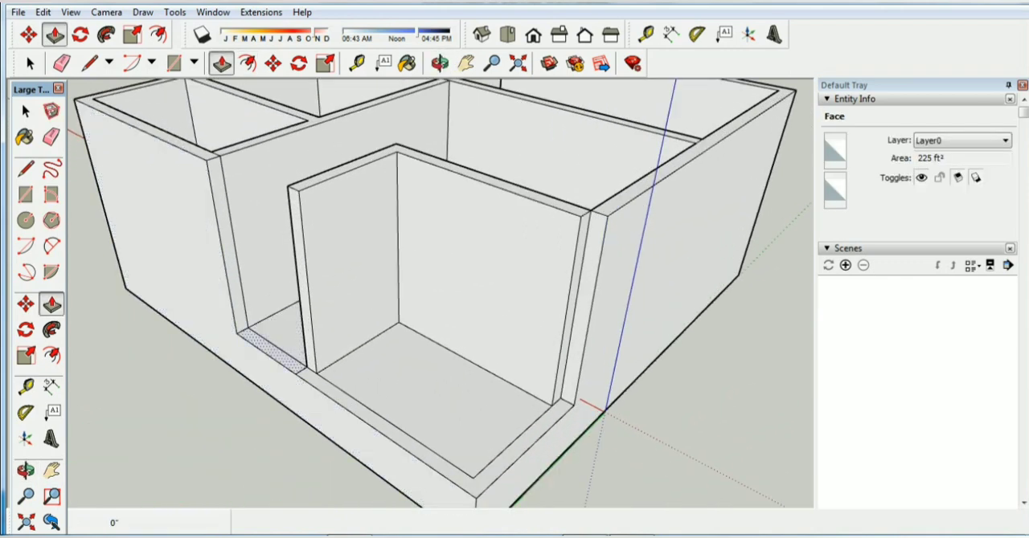
pyautogui.click(273, 354)
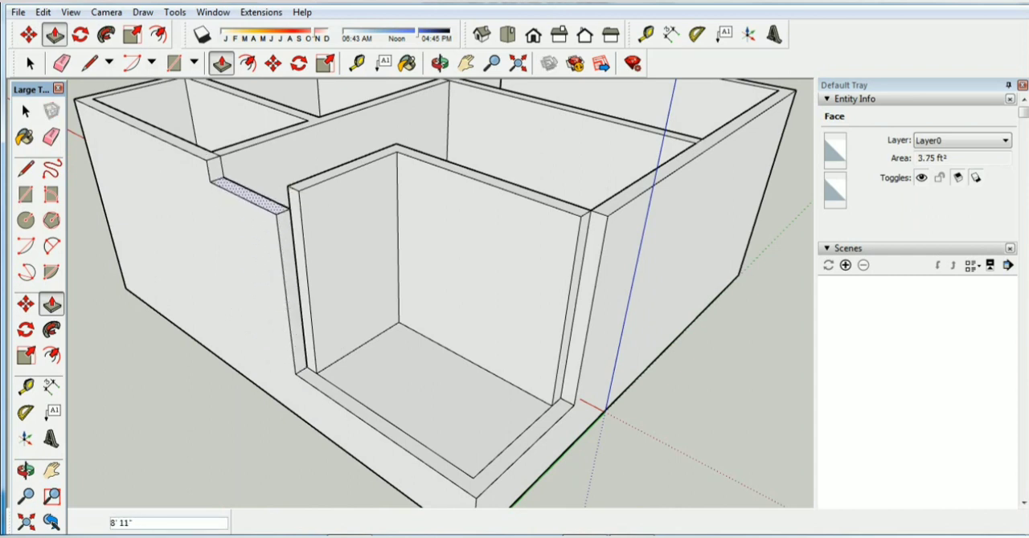
pyautogui.click(295, 130)
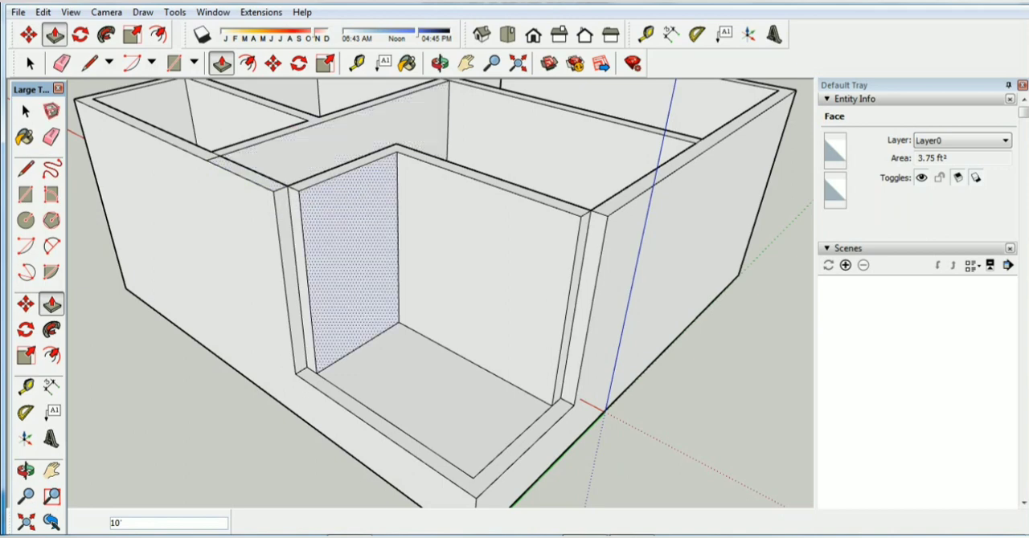
# Raise the remaining L-shaped corner strip of the outer wall by 10' with Push/Pull
pyautogui.click(345, 401)
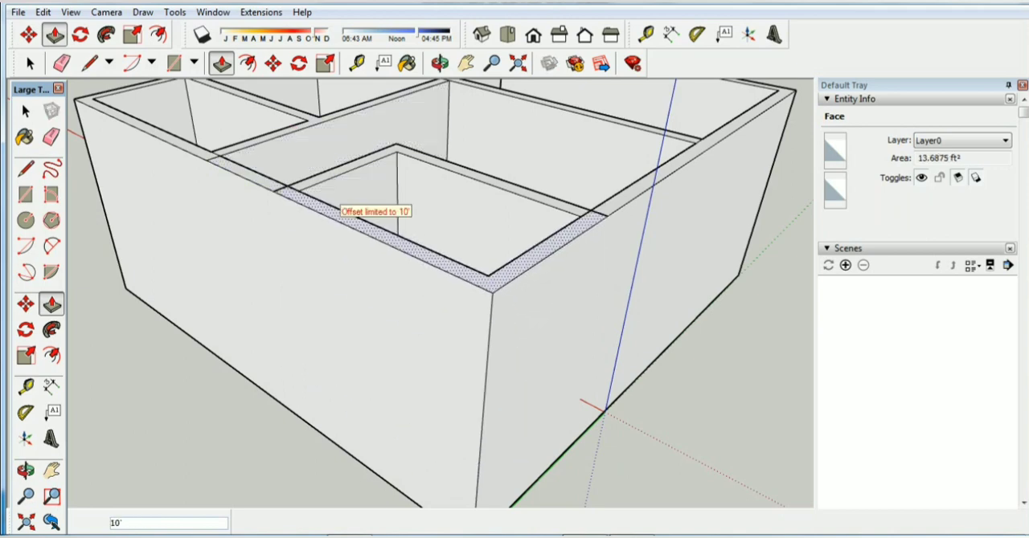
pyautogui.click(334, 171)
pyautogui.press('space')
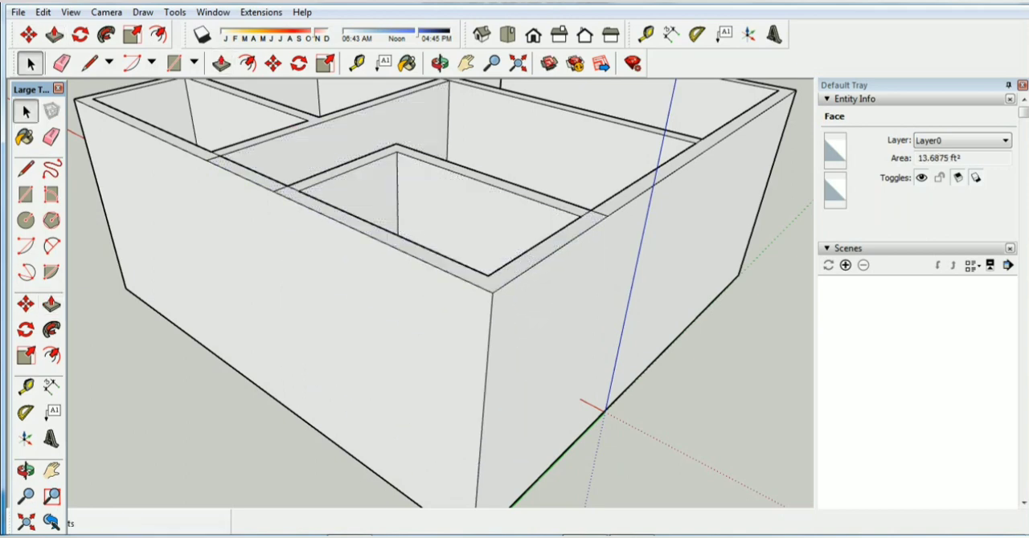
# Measure the full height of the house's outer corner edge, from the wall top to the bottom of the base
pyautogui.scroll(-3, 675, 370)
pyautogui.click(480, 34)
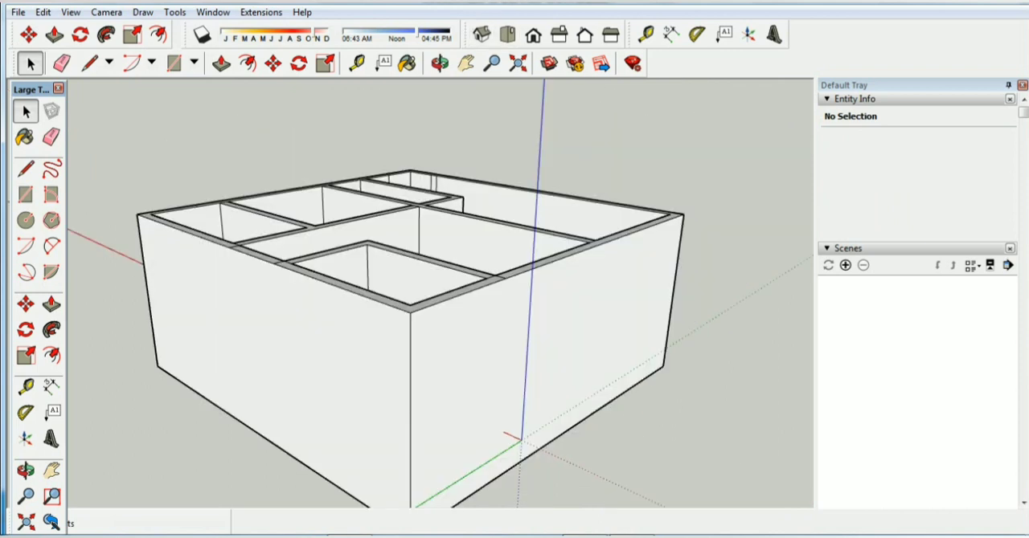
pyautogui.scroll(-2, 748, 358)
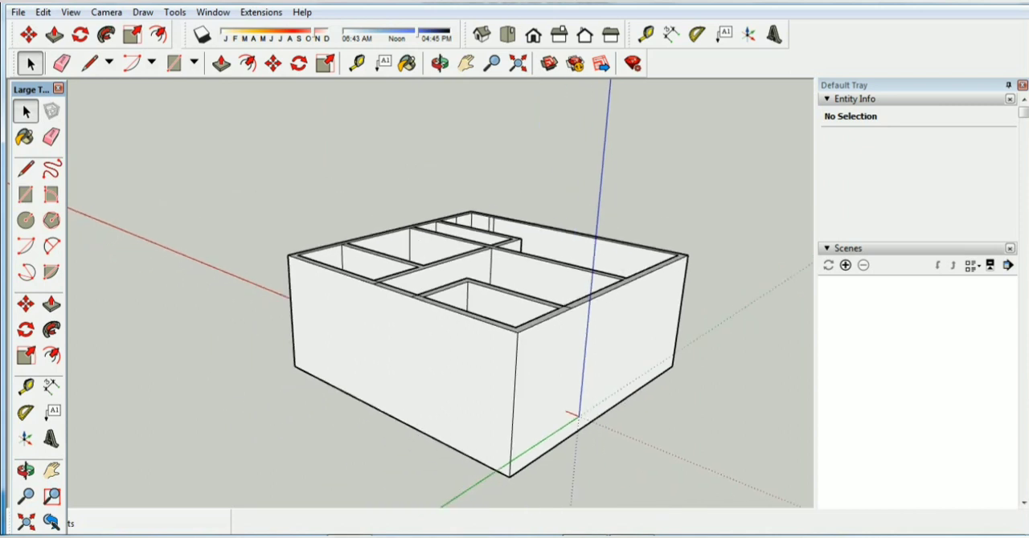
pyautogui.scroll(-2, 582, 432)
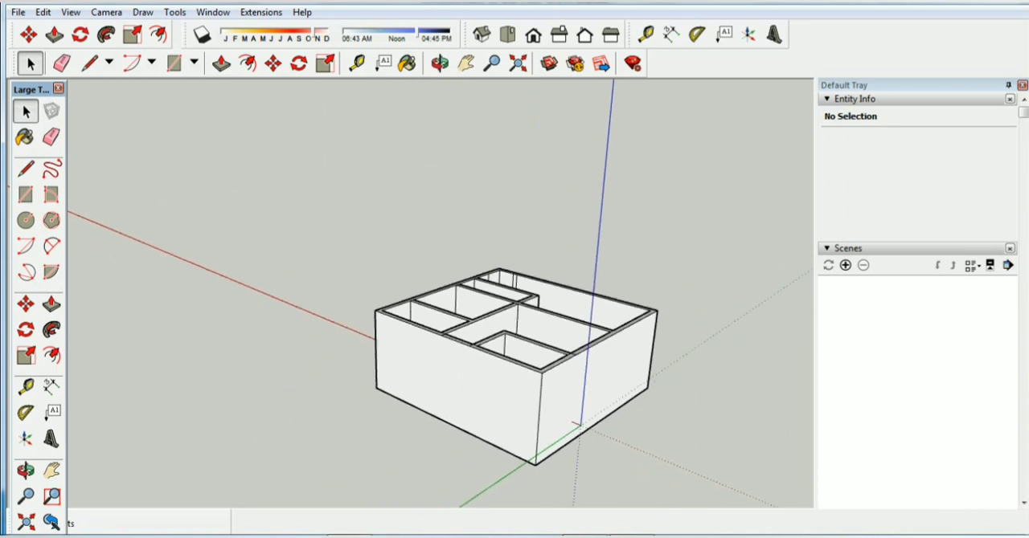
pyautogui.scroll(3, 520, 500)
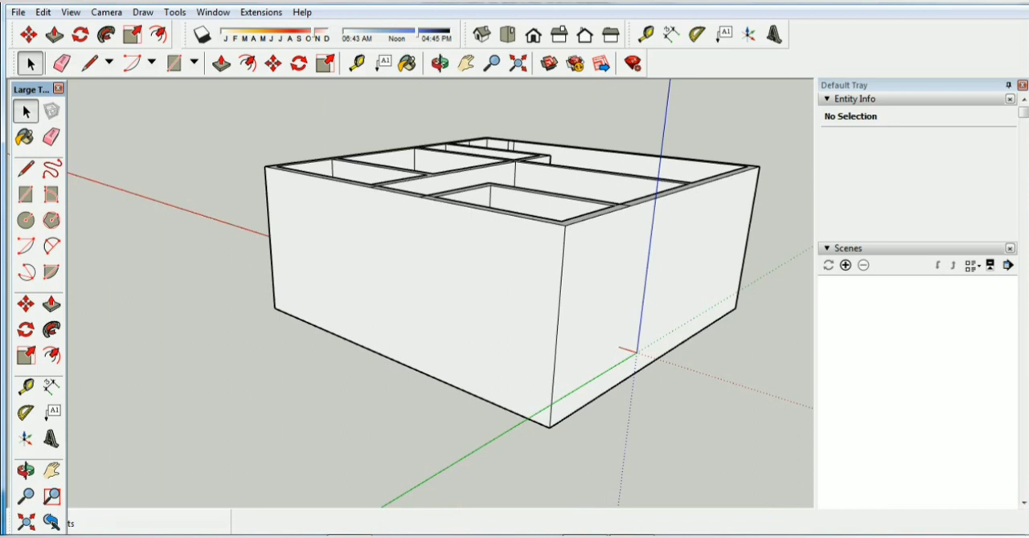
pyautogui.click(89, 63)
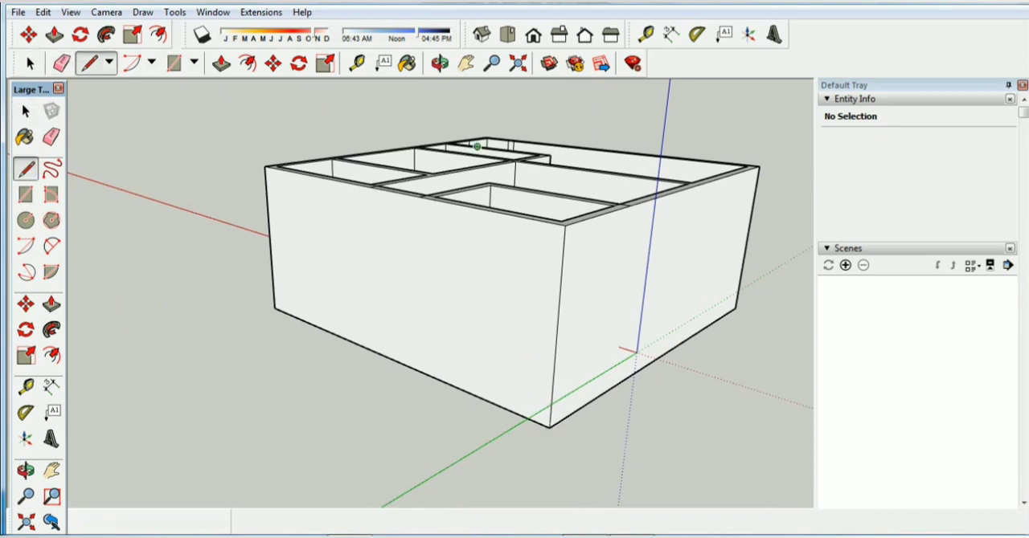
pyautogui.click(356, 63)
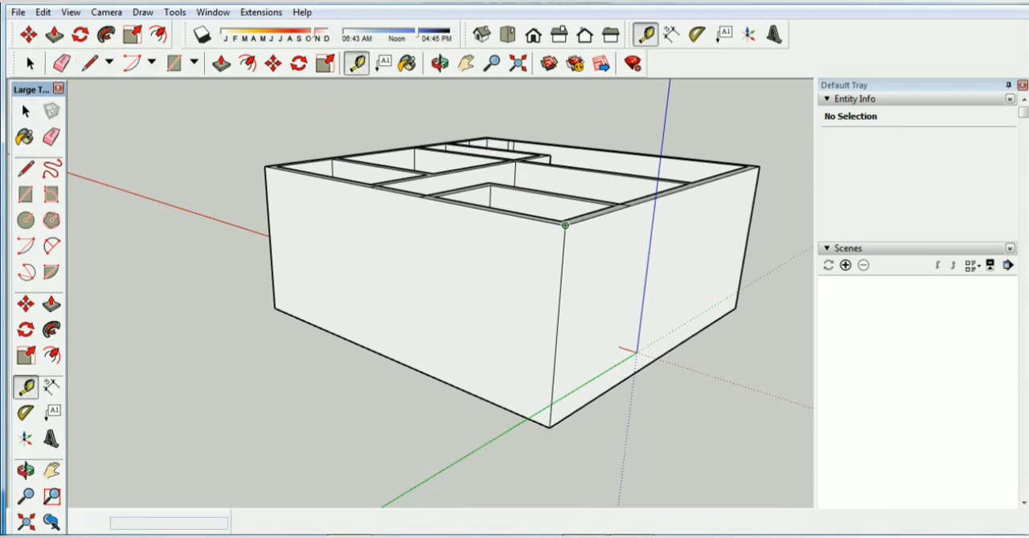
pyautogui.click(565, 225)
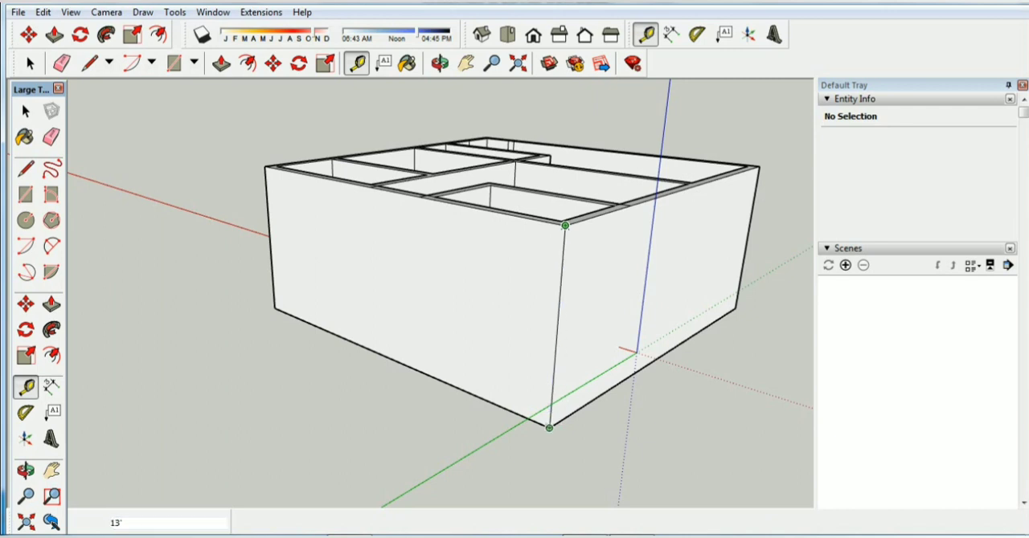
pyautogui.click(549, 427)
pyautogui.press('space')
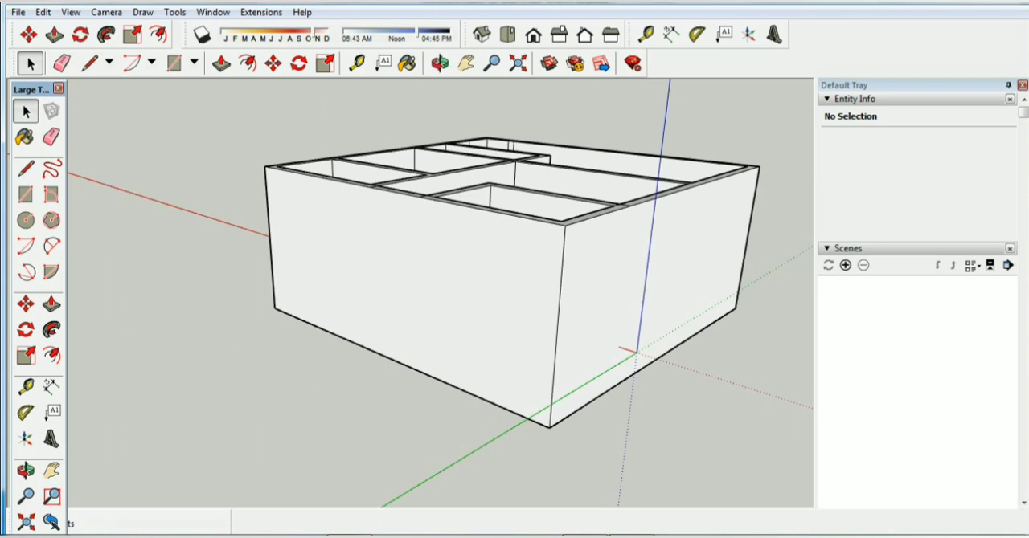
# Draw a line 3' up an outer corner edge from the bottom and continue it 30' across the outer face along the green axis
pyautogui.click(481, 34)
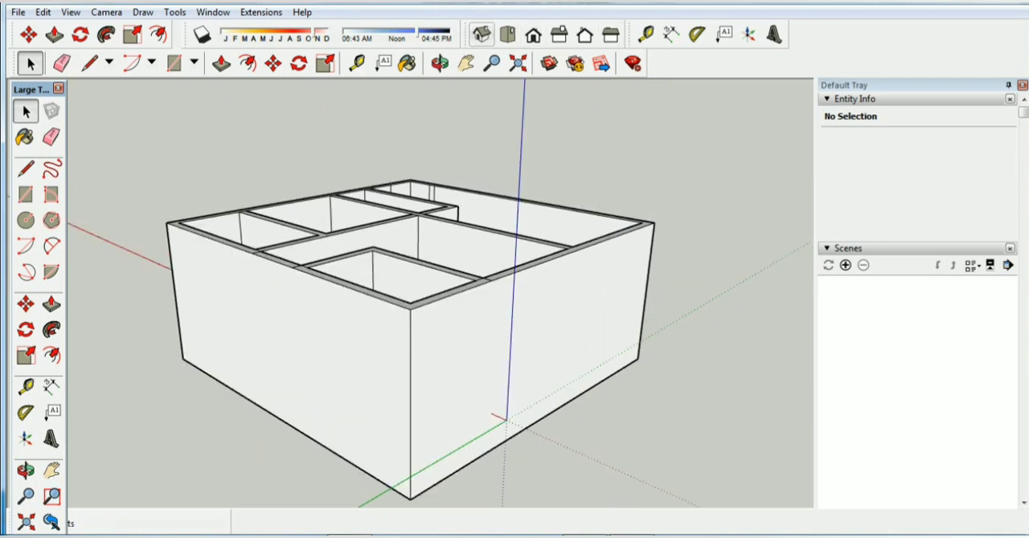
pyautogui.click(440, 64)
pyautogui.moveTo(498, 266); pyautogui.dragTo(132, 324)
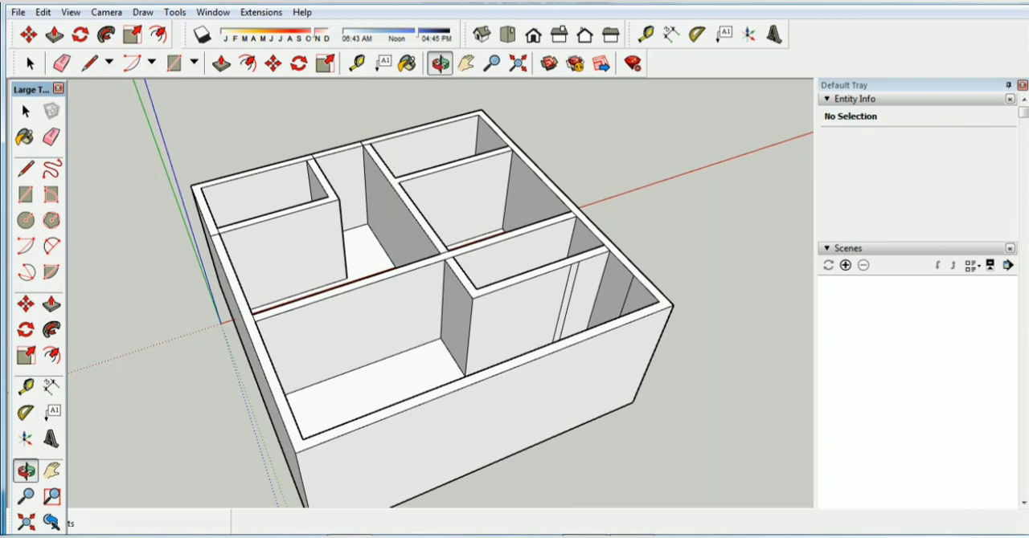
pyautogui.scroll(-3, 608, 386)
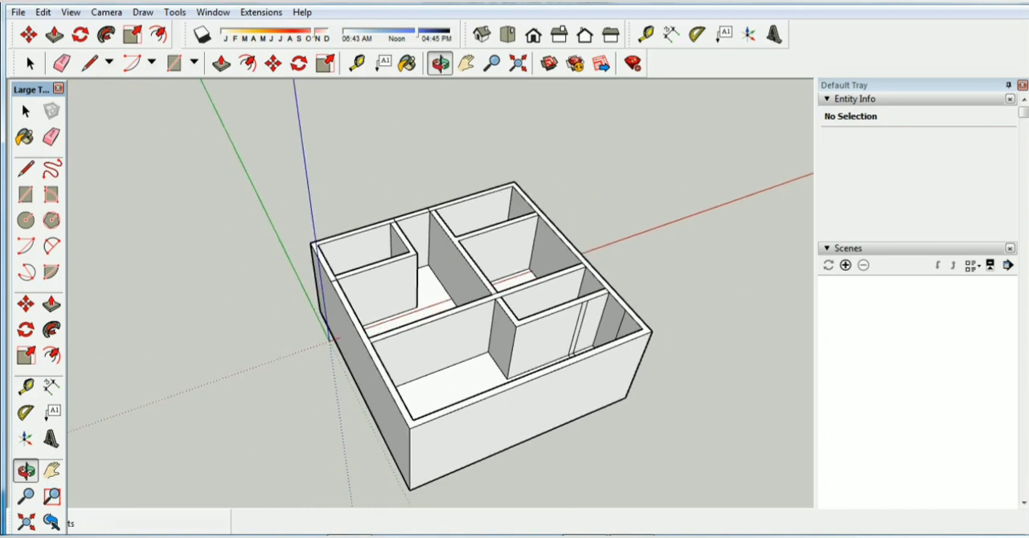
pyautogui.moveTo(386, 337); pyautogui.dragTo(512, 217)
pyautogui.click(90, 63)
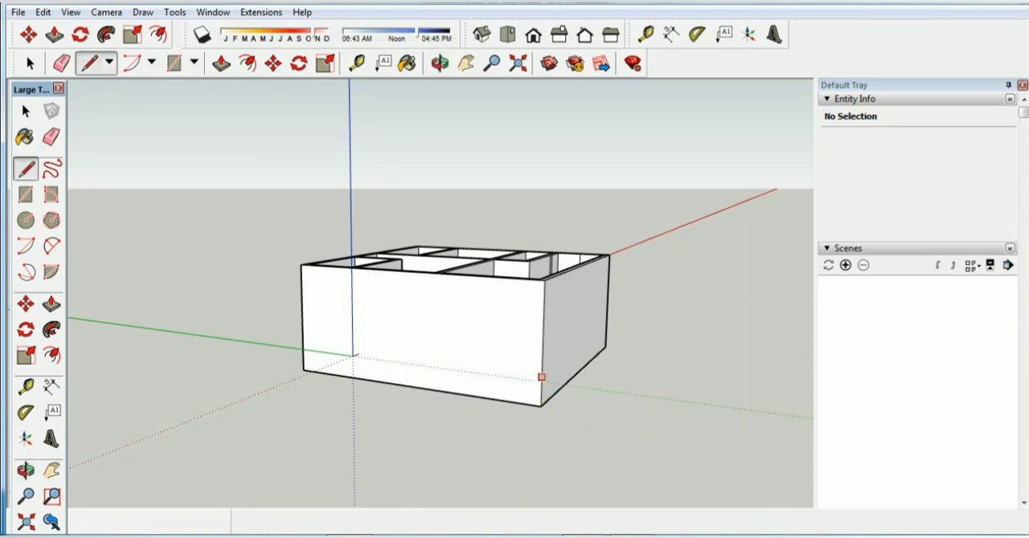
pyautogui.click(541, 406)
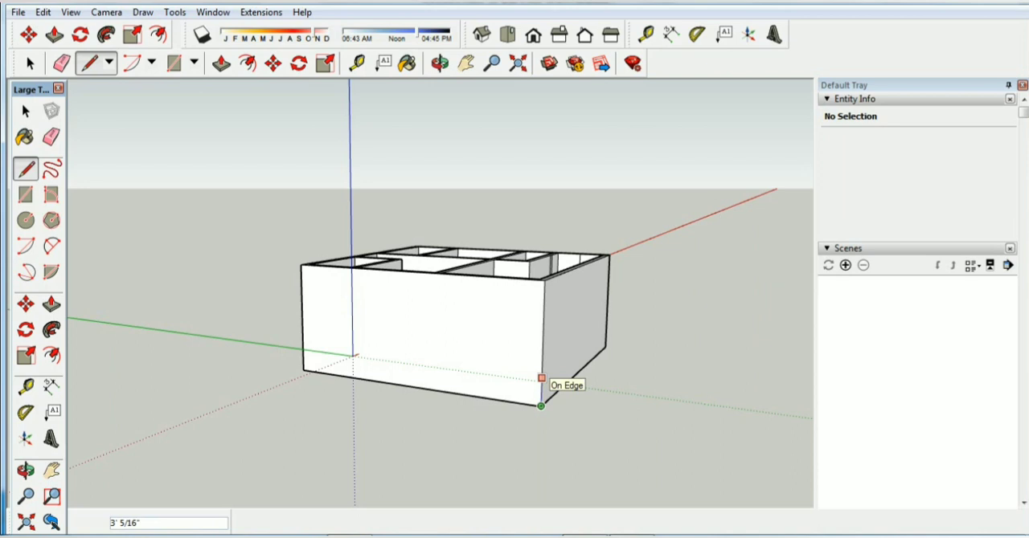
pyautogui.write('3')
pyautogui.press('Return')
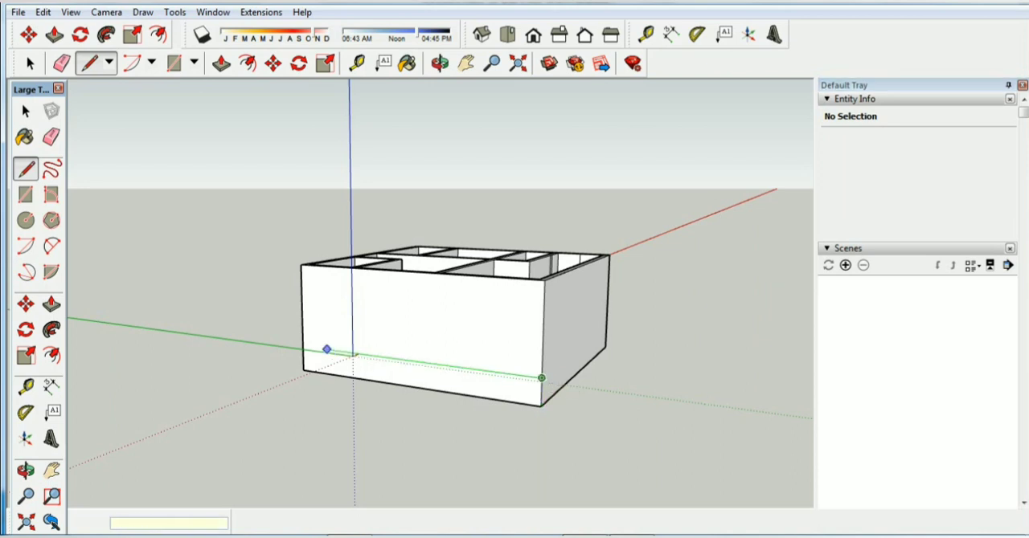
pyautogui.click(303, 346)
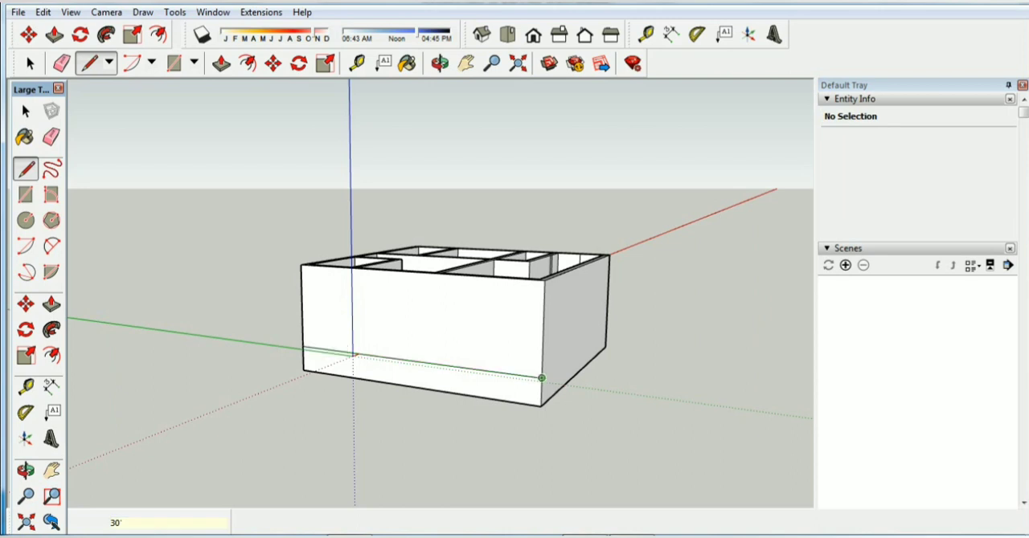
# Continue the 3' high base line around the corner, drawing a 30' line across each of the next two outer faces
pyautogui.click(542, 377)
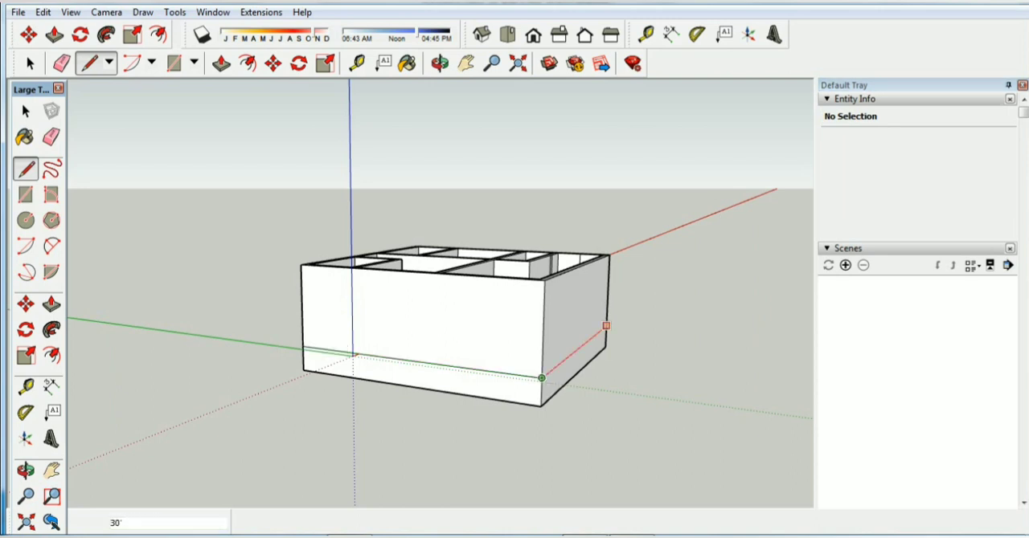
pyautogui.click(606, 326)
pyautogui.press('o')
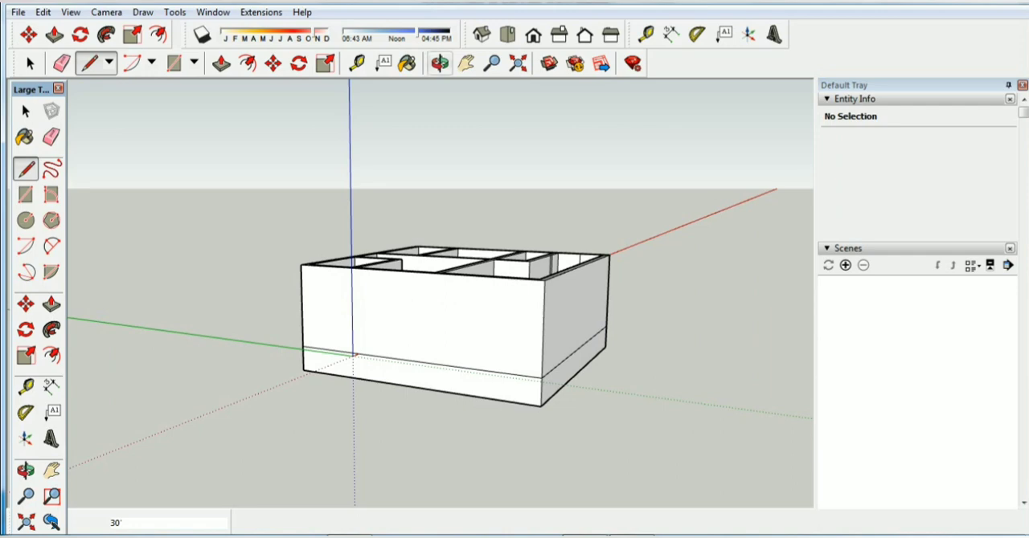
pyautogui.moveTo(595, 322); pyautogui.dragTo(331, 340, button='middle')
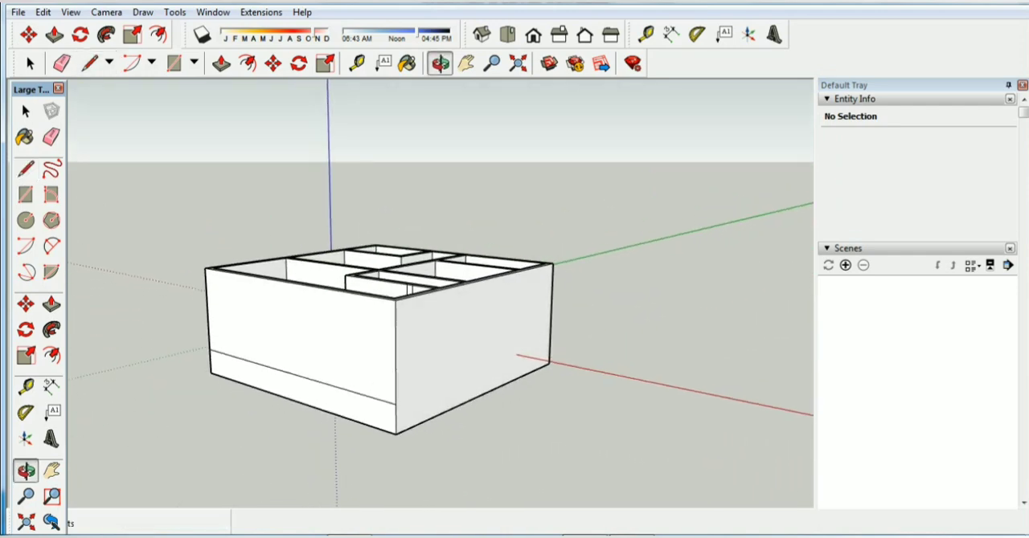
pyautogui.click(88, 63)
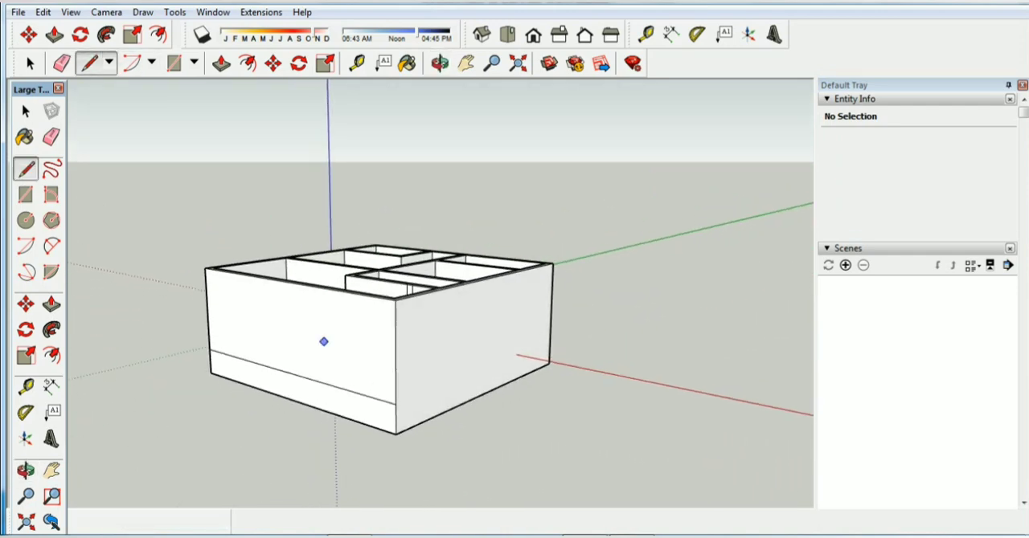
pyautogui.click(395, 405)
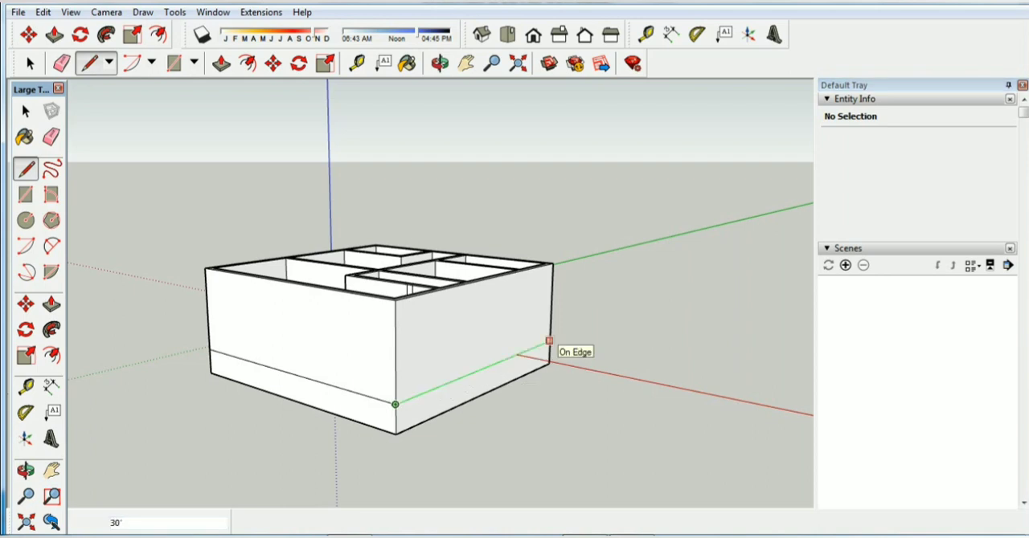
pyautogui.click(550, 345)
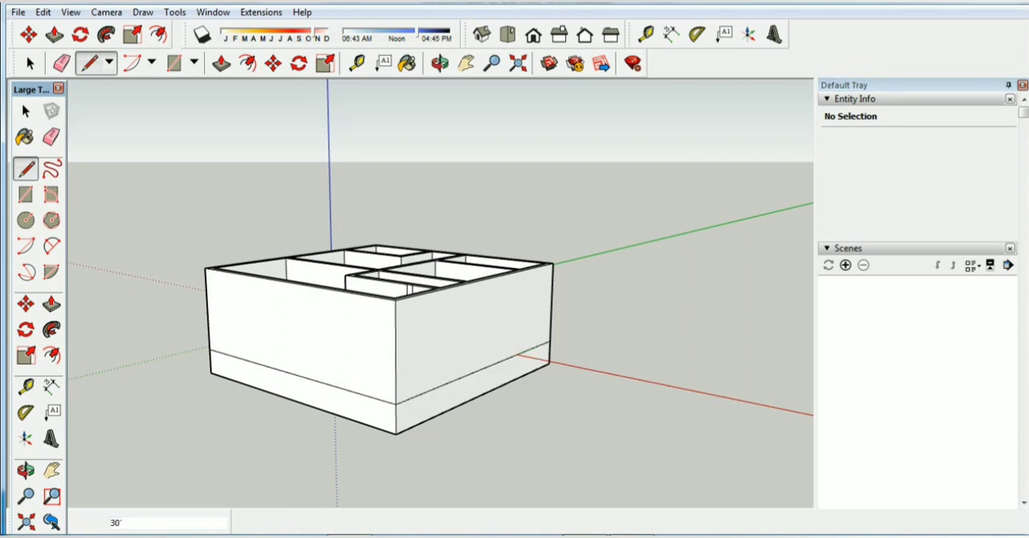
# Draw the 30' base line across the last outer face, closing the outline around the house
pyautogui.click(439, 62)
pyautogui.moveTo(554, 321); pyautogui.dragTo(314, 323)
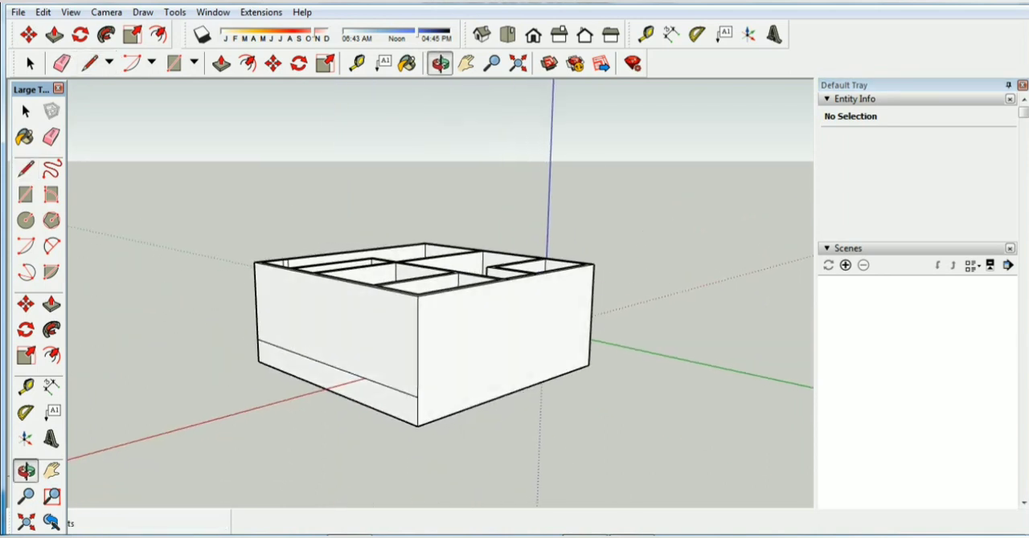
pyautogui.click(89, 63)
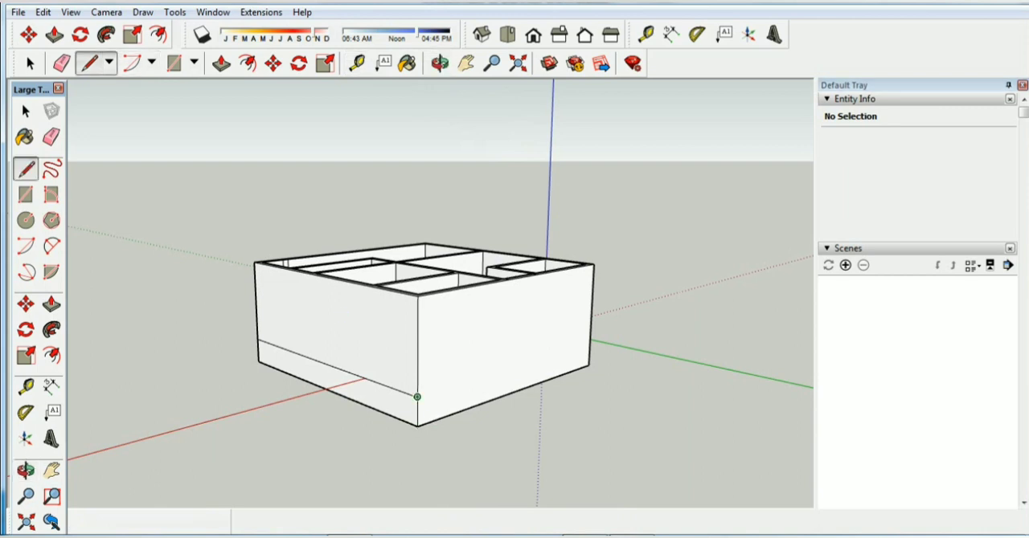
pyautogui.click(417, 397)
pyautogui.click(589, 343)
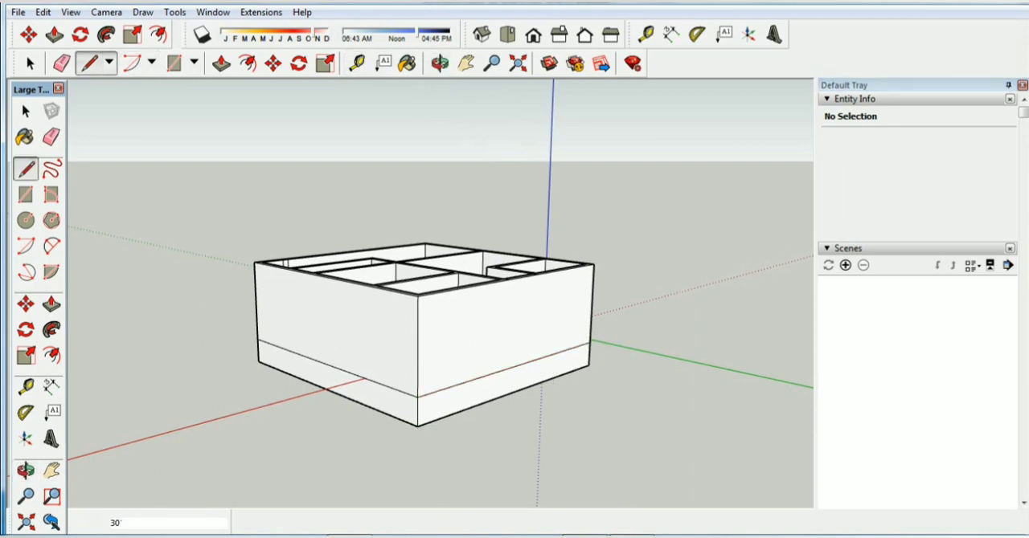
# Check that base and wall are separate faces on two adjacent sides by selecting each, and inspect the house from above
pyautogui.press('space')
pyautogui.click(522, 377)
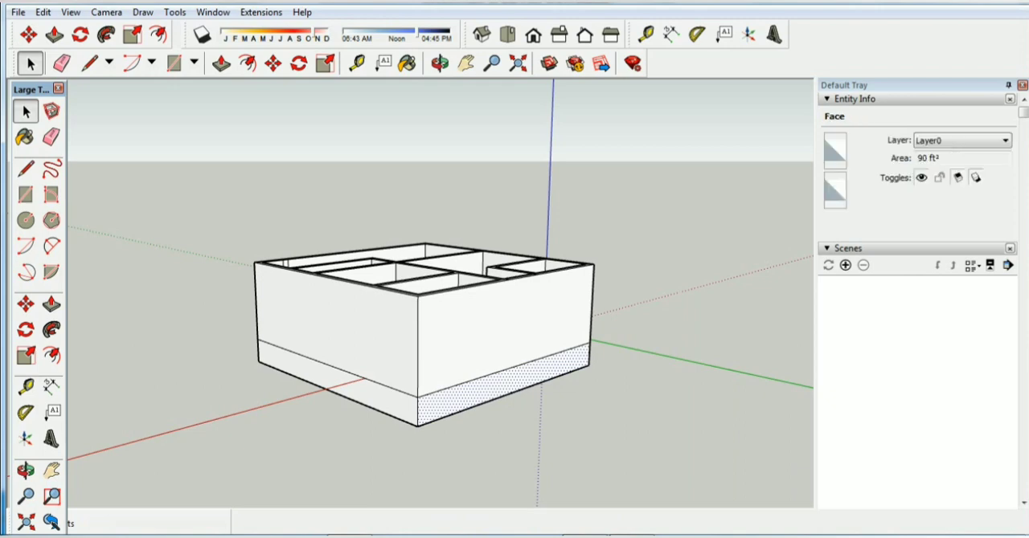
pyautogui.click(353, 388)
pyautogui.click(498, 330)
pyautogui.click(354, 329)
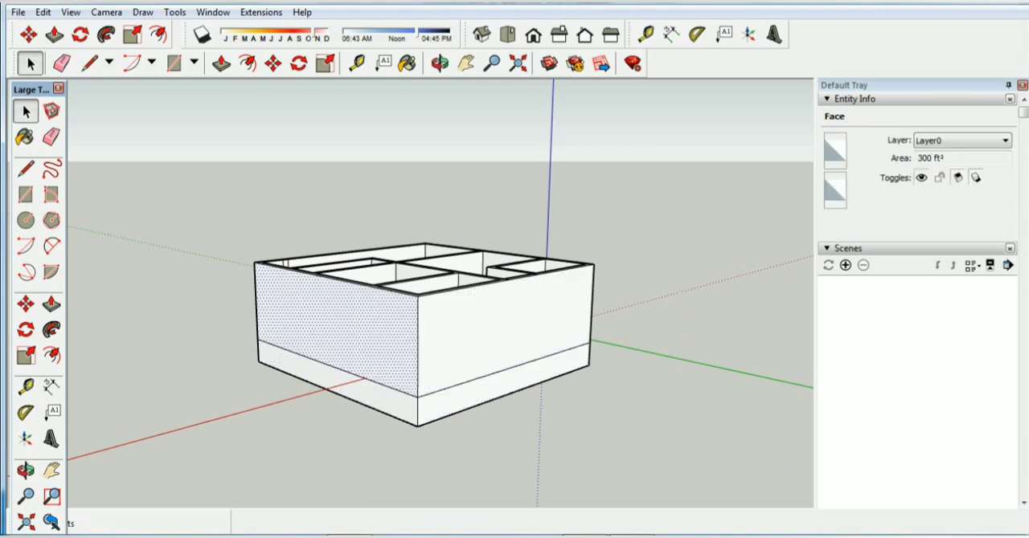
pyautogui.click(209, 338)
pyautogui.click(439, 64)
pyautogui.moveTo(450, 241); pyautogui.dragTo(515, 354)
pyautogui.moveTo(450, 346); pyautogui.dragTo(716, 342)
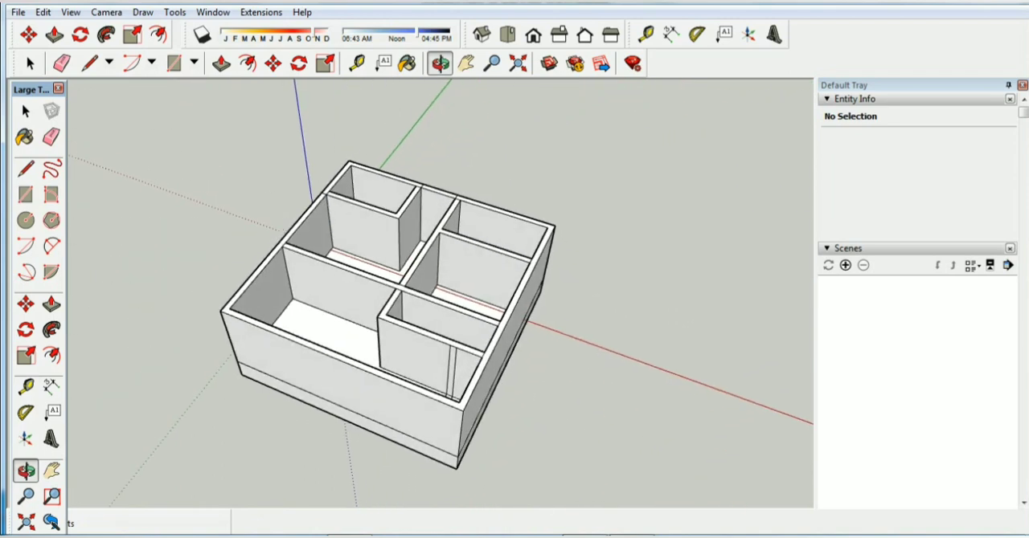